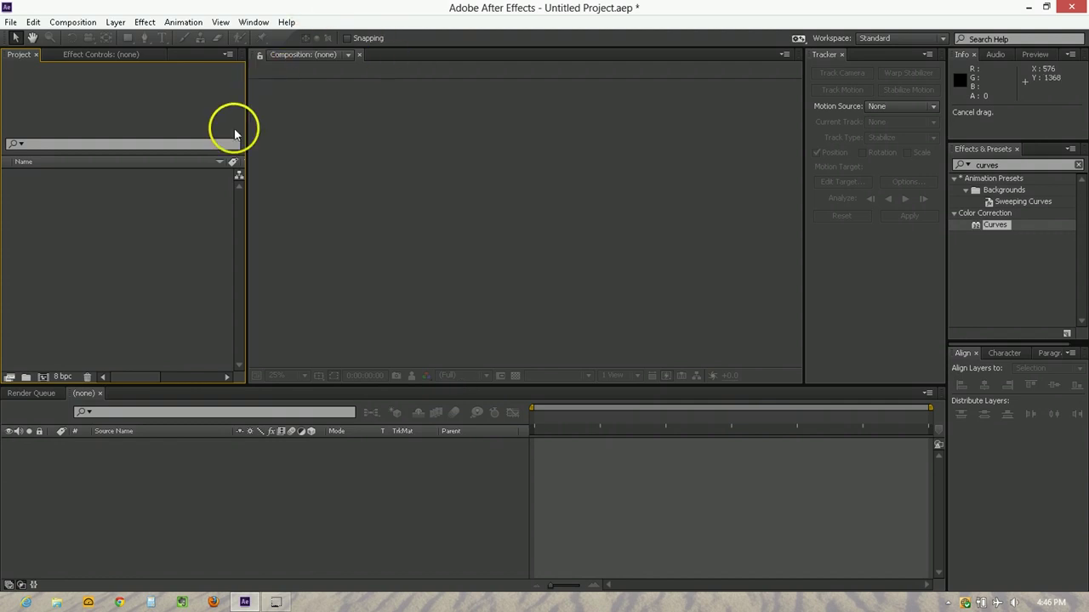
- Import MVI_4624.MOV, build a 1920x1080 composition from it, and move to 0;00;37;09
{"action": "double_click", "coordinate": [54, 201]}
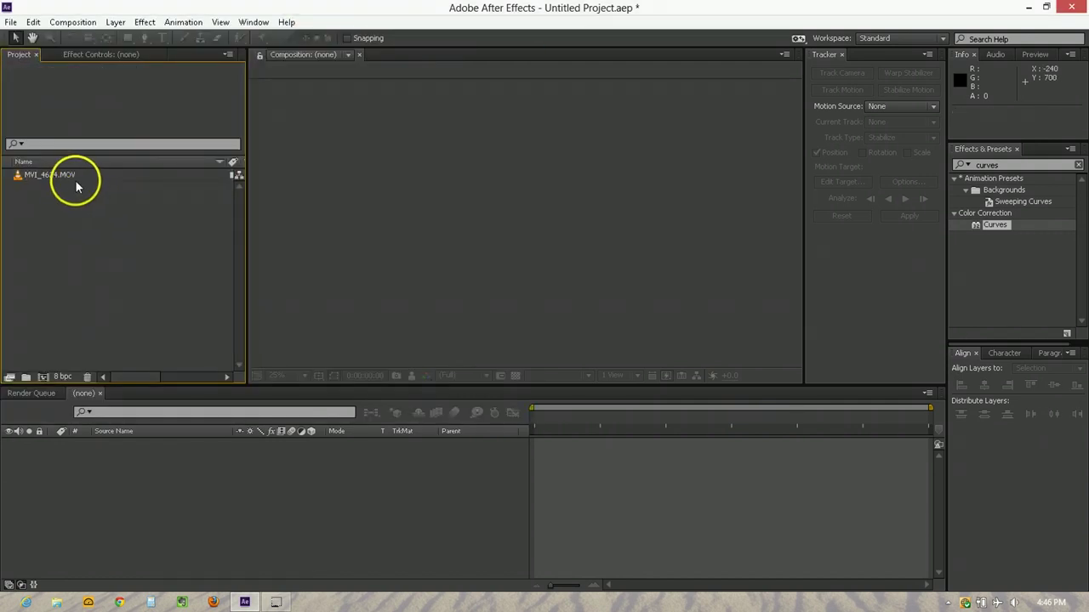
{"action": "left_click", "coordinate": [76, 182]}
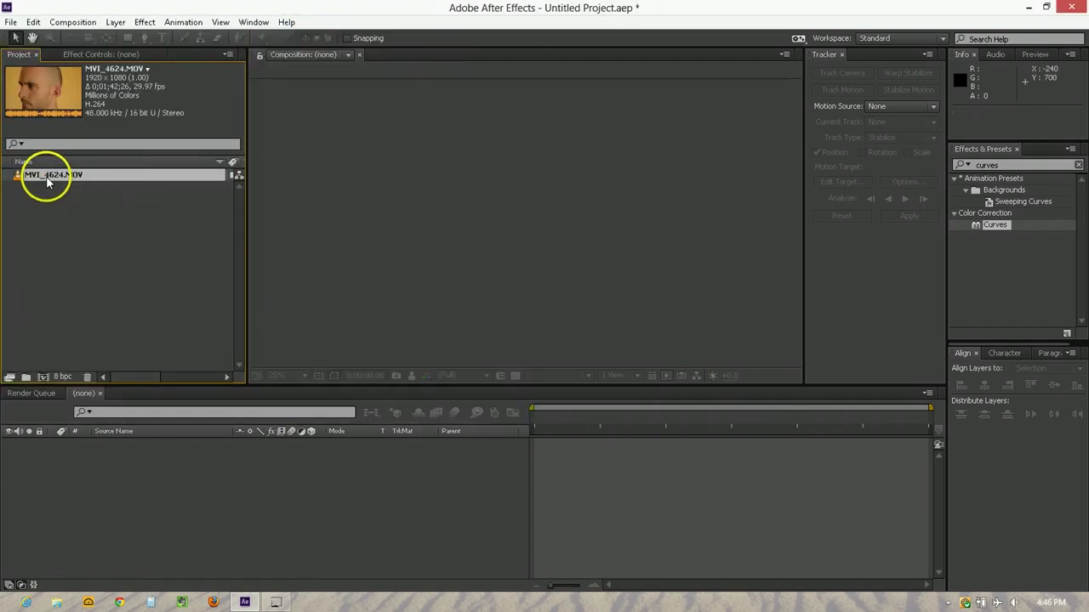
{"action": "left_click_drag", "start_coordinate": [49, 178], "coordinate": [44, 377]}
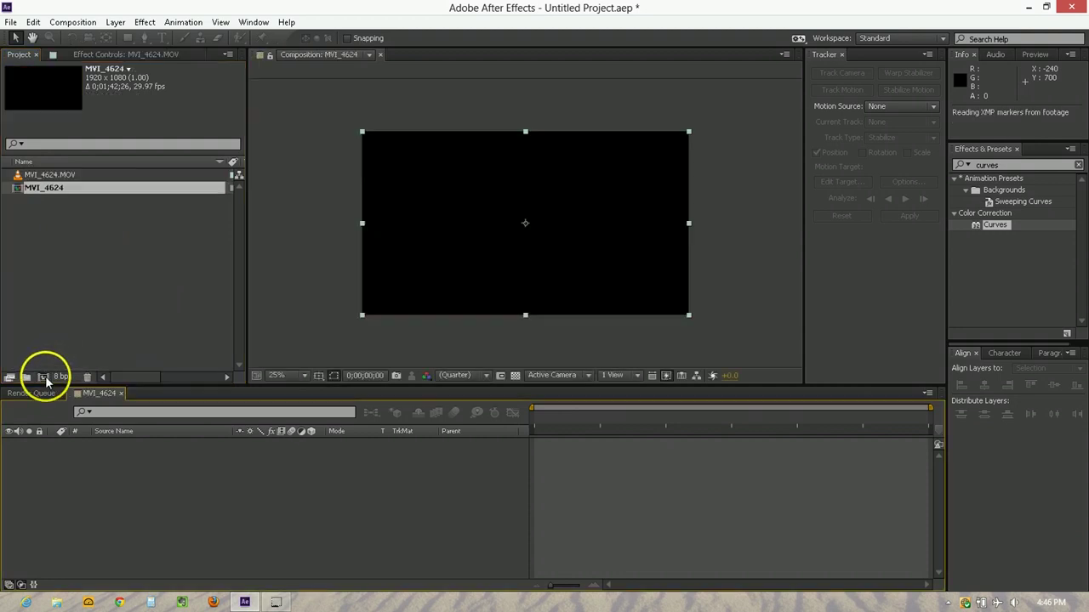
{"action": "left_click_drag", "start_coordinate": [652, 415], "coordinate": [678, 417]}
{"action": "left_click", "coordinate": [312, 516]}
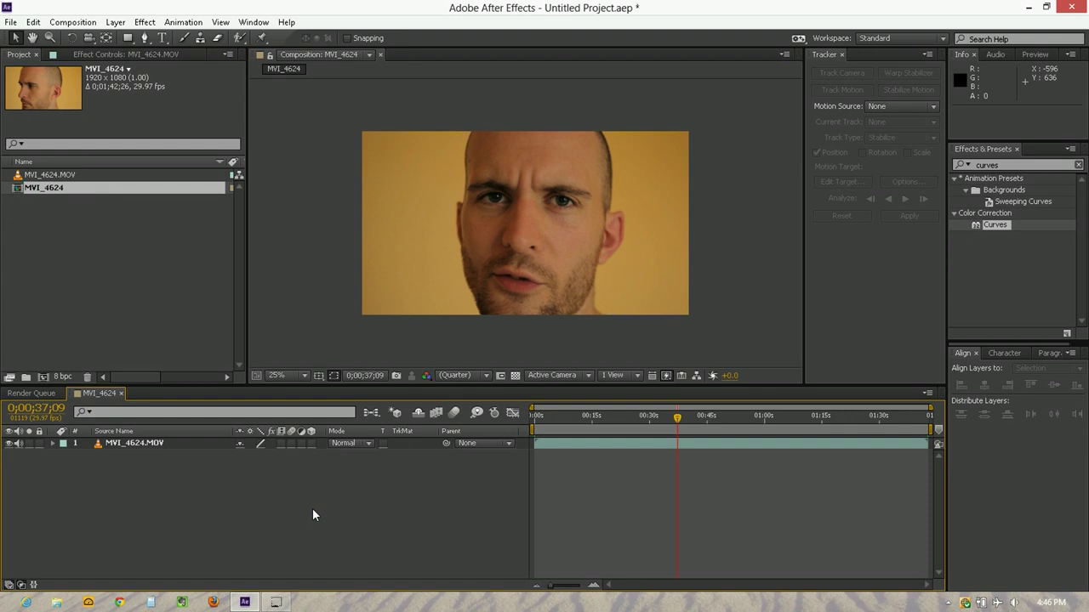
- Add a new adjustment layer above the footage and check its opacity stays 100%
{"action": "right_click", "coordinate": [128, 465]}
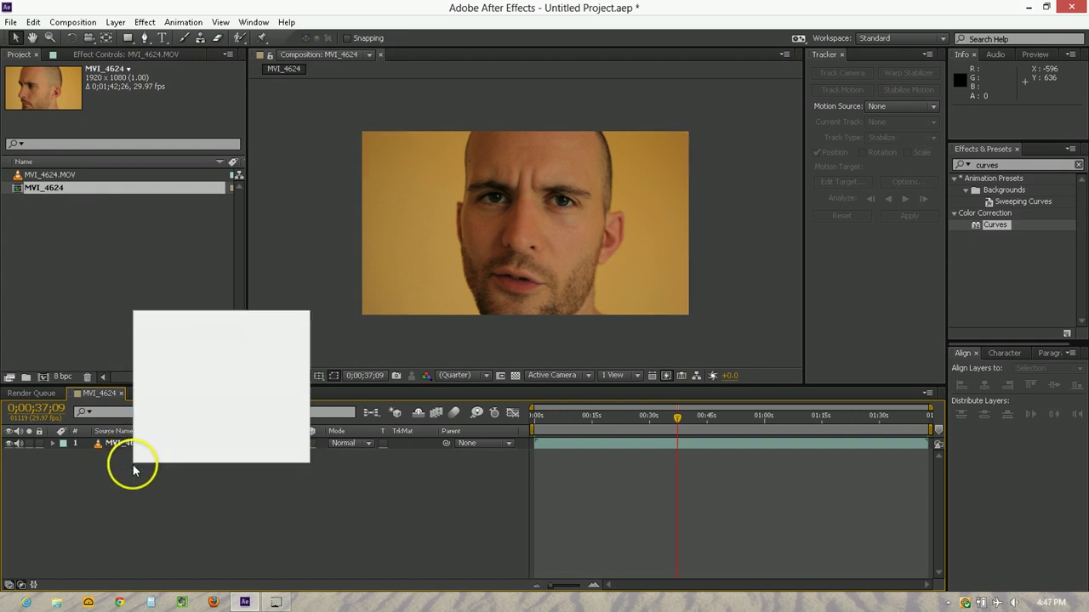
{"action": "mouse_move", "coordinate": [193, 330]}
{"action": "left_click", "coordinate": [389, 425]}
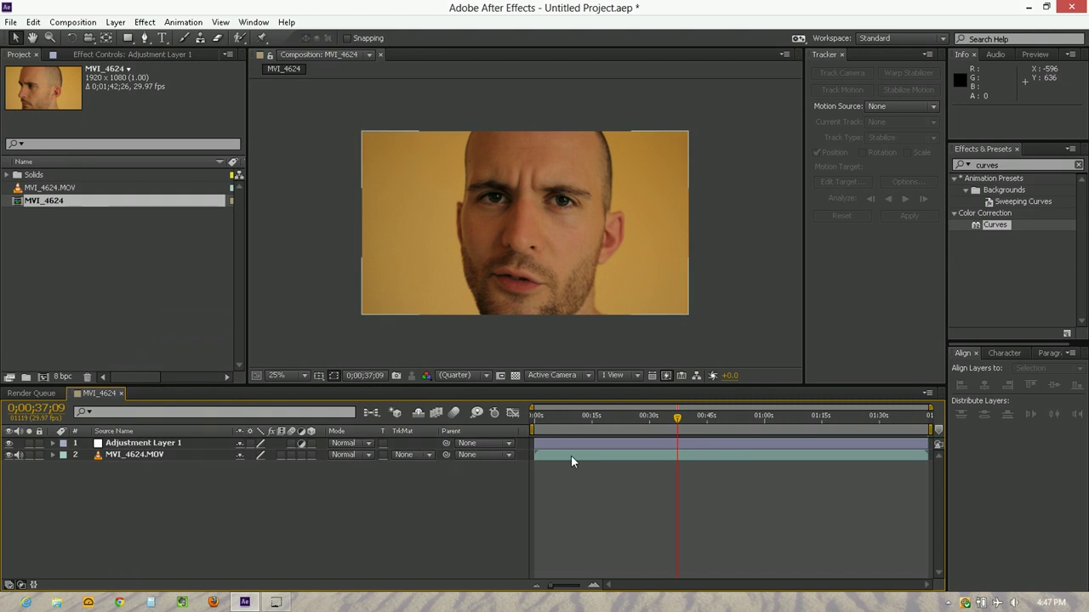
{"action": "left_click", "coordinate": [143, 444]}
{"action": "mouse_move", "coordinate": [142, 447]}
{"action": "left_mouse_down"}
{"action": "mouse_move", "coordinate": [126, 447]}
{"action": "mouse_move", "coordinate": [141, 454]}
{"action": "left_mouse_up"}
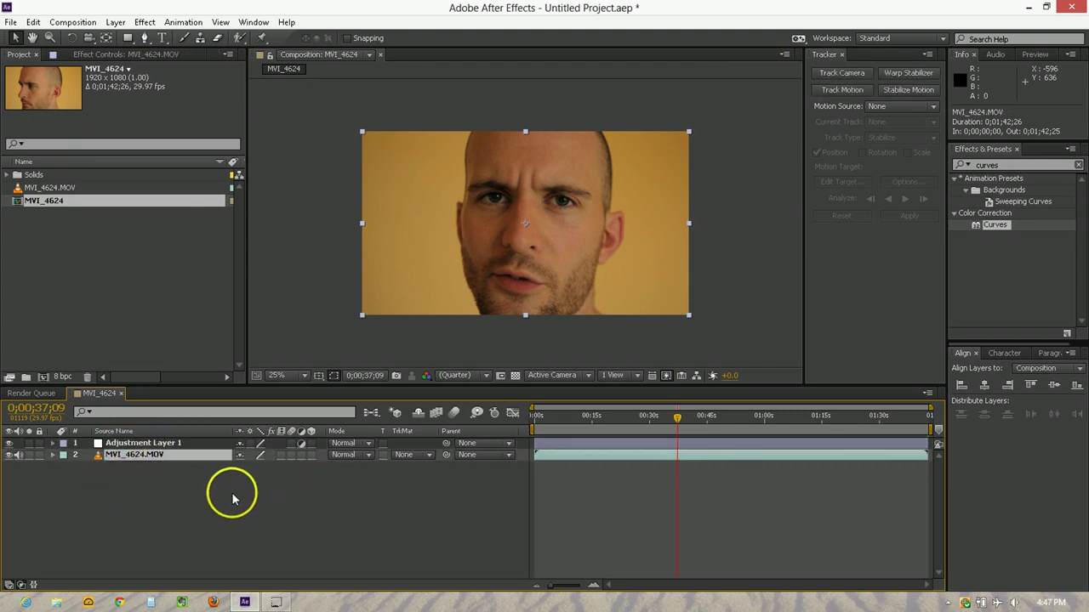
{"action": "left_click", "coordinate": [160, 455]}
{"action": "left_click", "coordinate": [154, 445]}
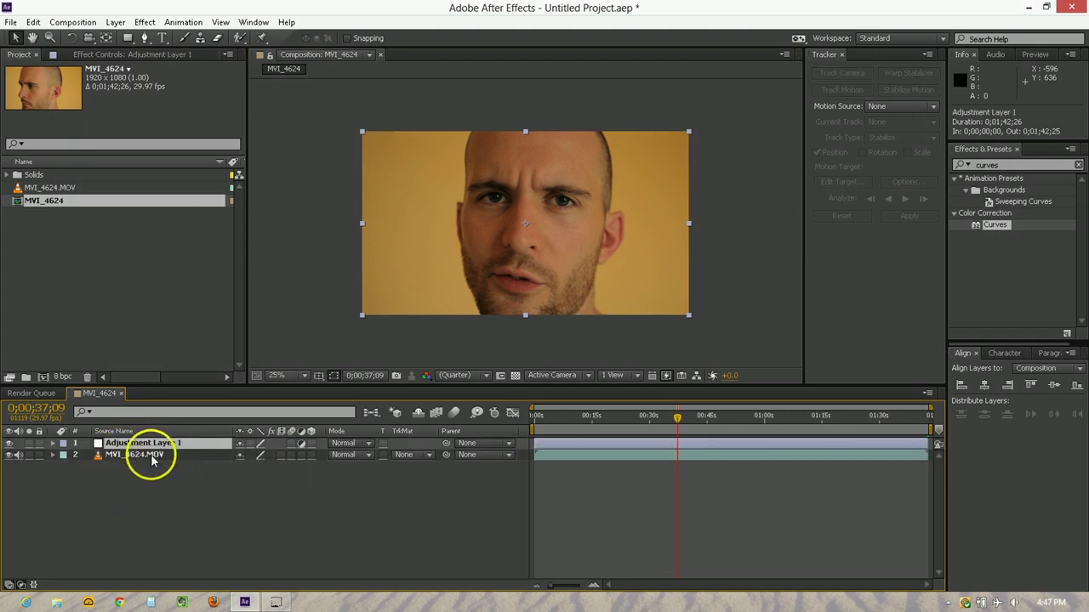
{"action": "key", "text": "t"}
{"action": "left_click_drag", "start_coordinate": [242, 463], "coordinate": [236, 454]}
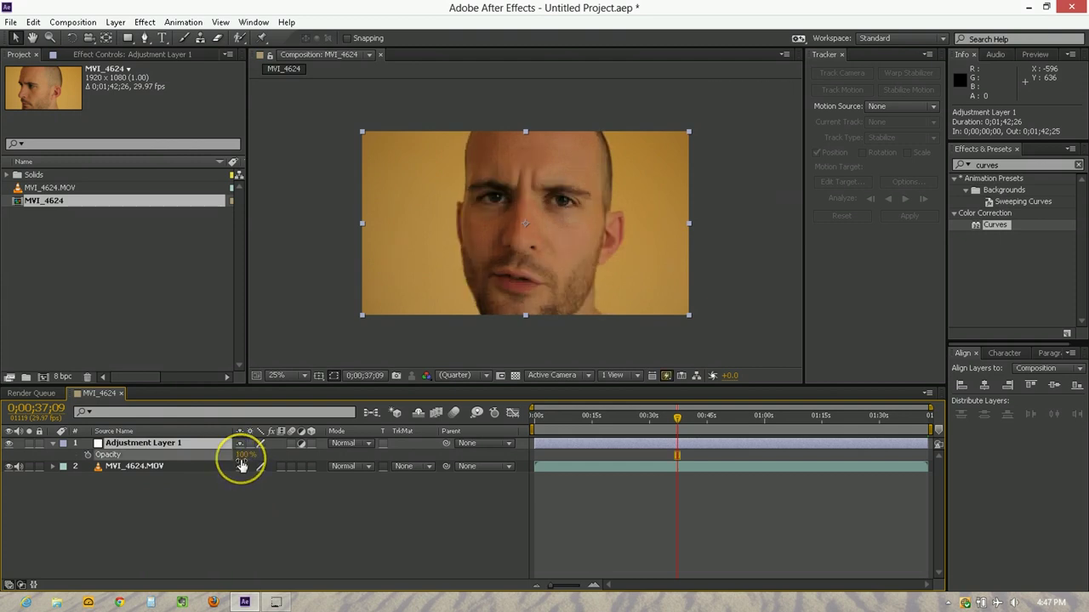
{"action": "left_click", "coordinate": [236, 474]}
{"action": "left_click", "coordinate": [193, 450]}
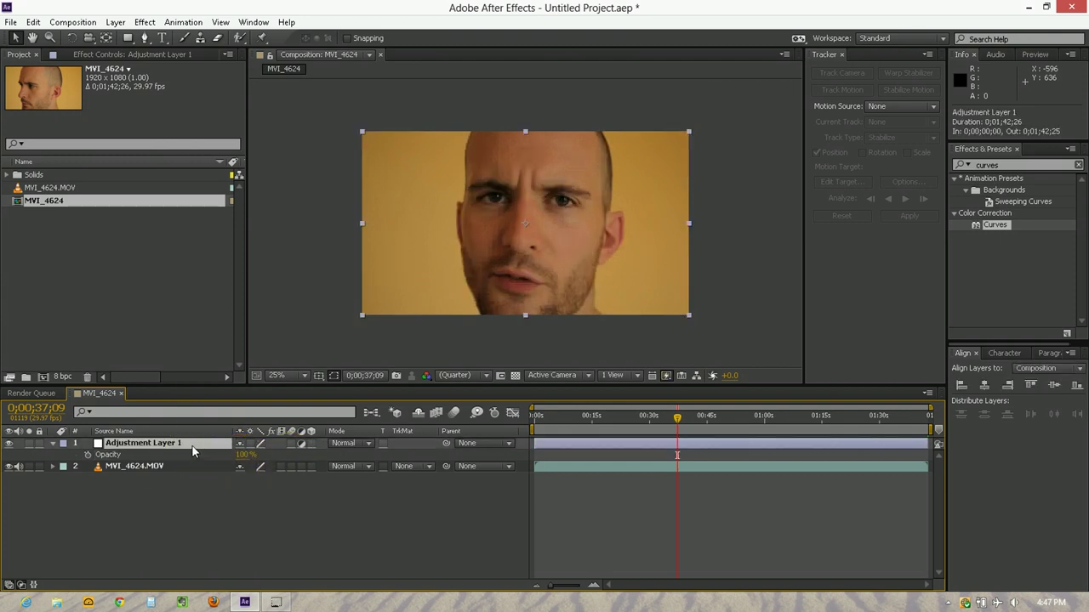
{"action": "left_click", "coordinate": [188, 539]}
- Rename the adjustment layer to CG, leaving the footage's parent at None
{"action": "left_click", "coordinate": [188, 444]}
{"action": "key", "text": "Return"}
{"action": "type", "text": "CG"}
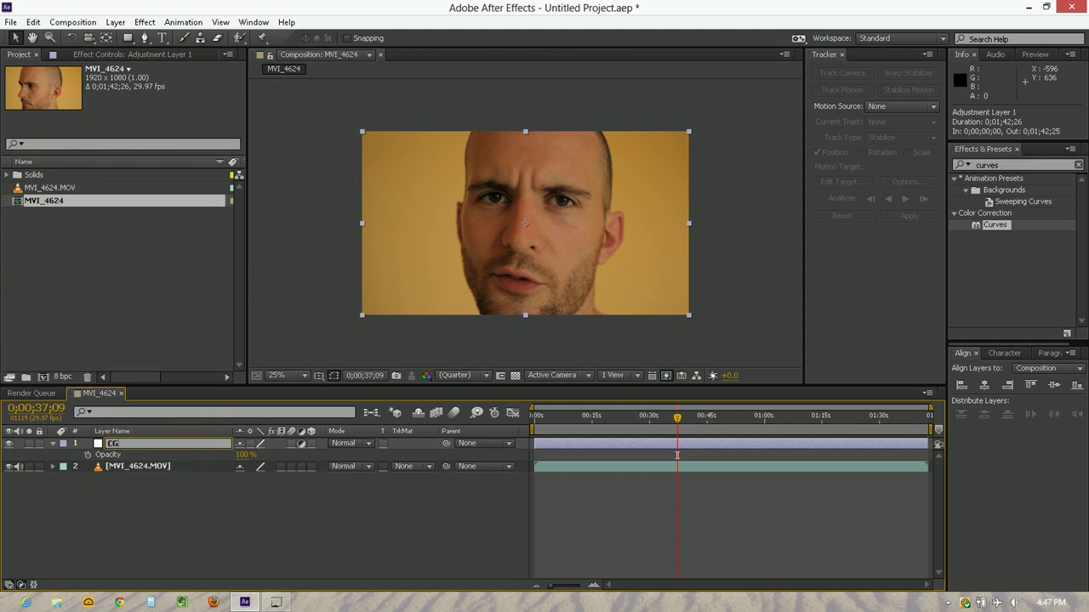
{"action": "key", "text": "Return"}
{"action": "left_click", "coordinate": [508, 466]}
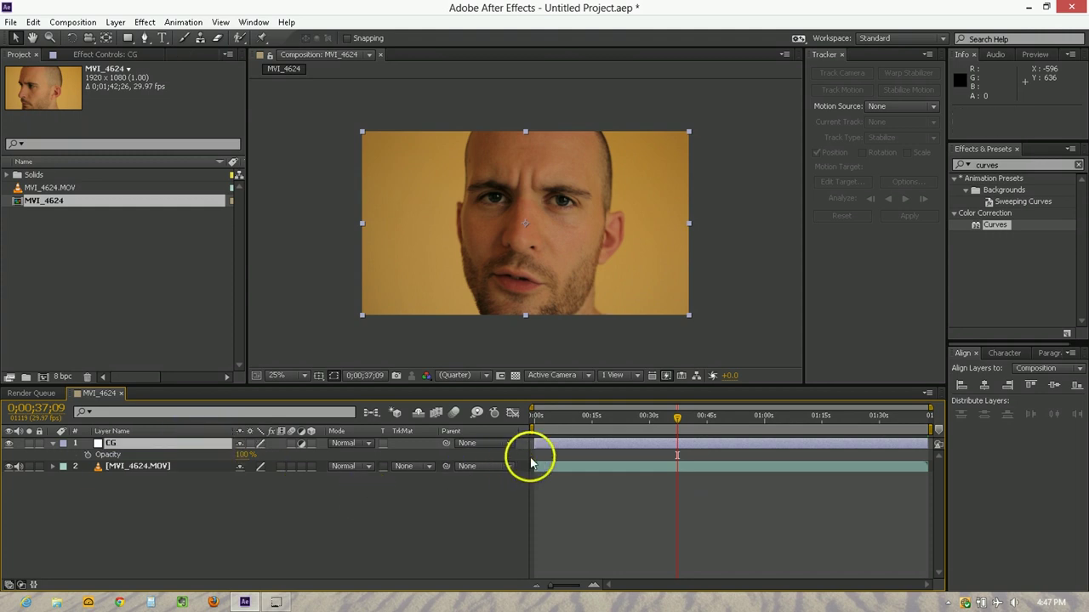
{"action": "left_click", "coordinate": [638, 499]}
{"action": "left_click", "coordinate": [621, 452]}
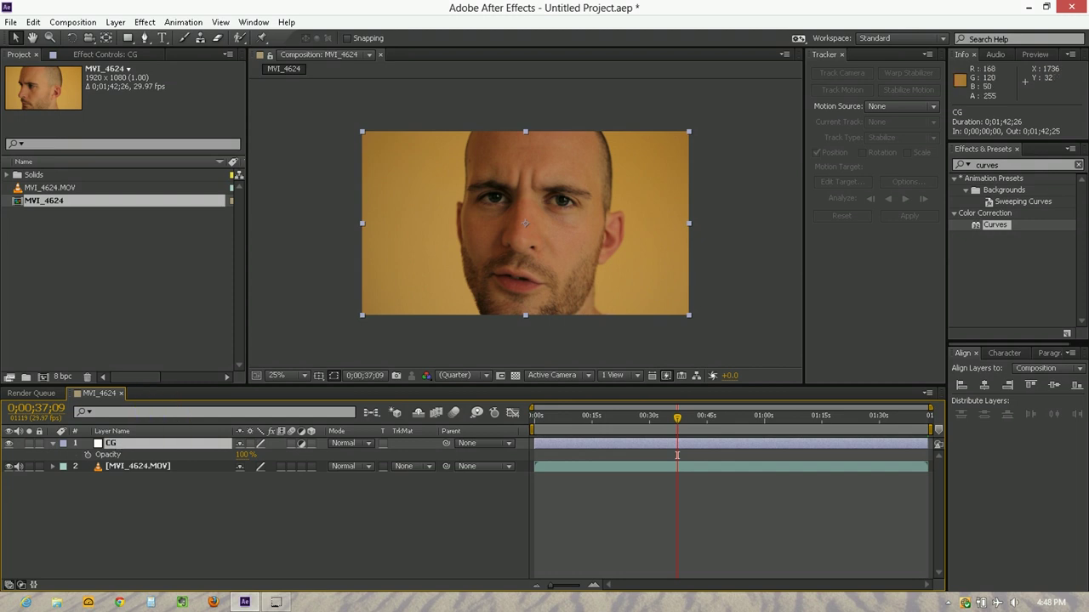
{"action": "left_click", "coordinate": [983, 170]}
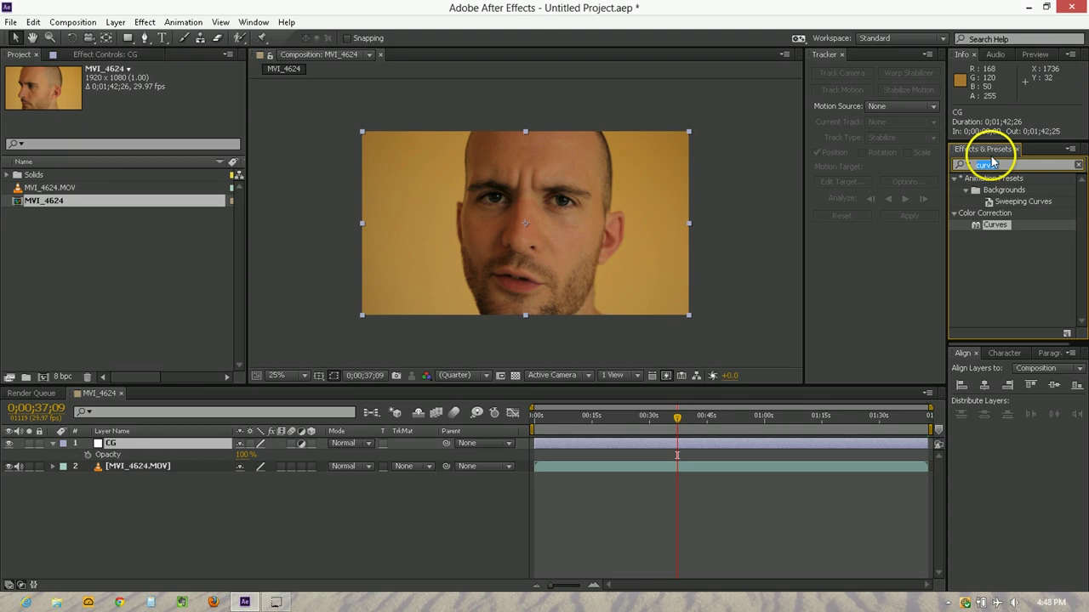
{"action": "type", "text": "tint"}
- Apply Tint to the CG layer and set its Amount to Tint to 25%
{"action": "left_click_drag", "start_coordinate": [990, 225], "coordinate": [141, 104]}
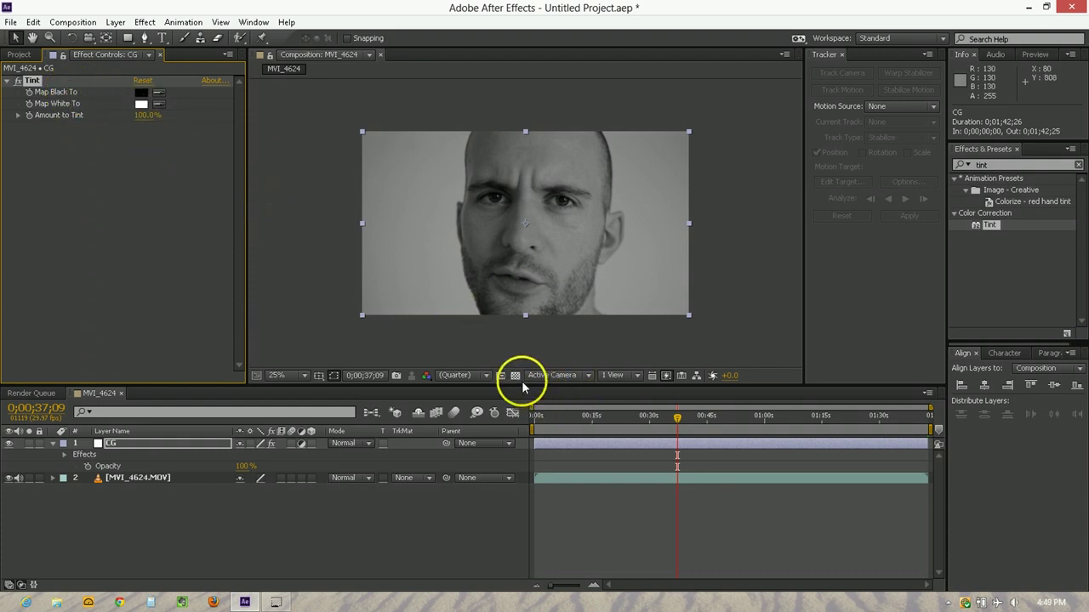
{"action": "left_click_drag", "start_coordinate": [148, 117], "coordinate": [145, 122]}
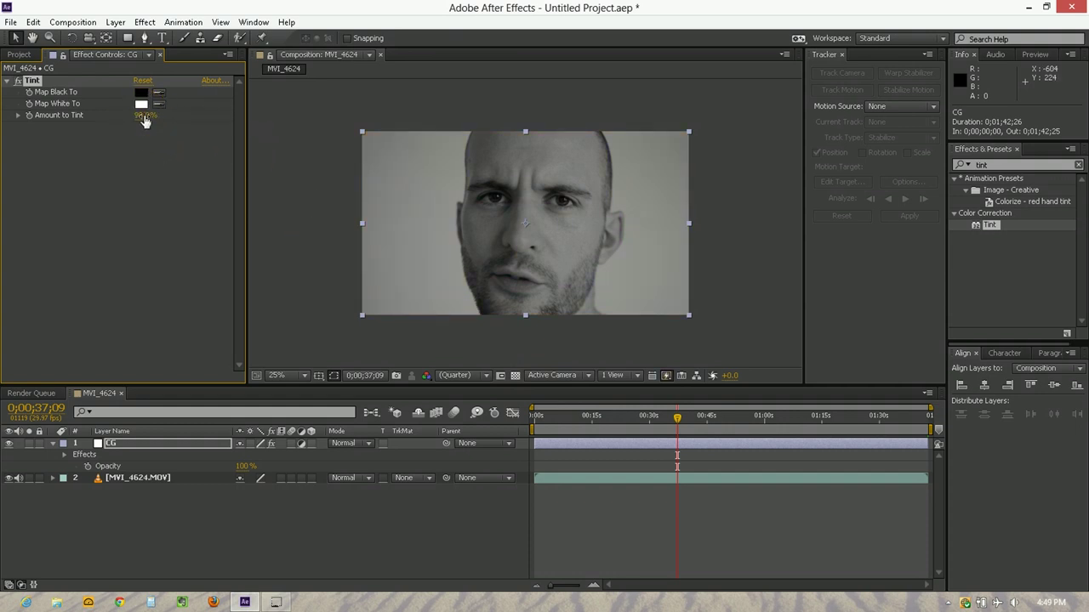
{"action": "left_click", "coordinate": [145, 116]}
{"action": "type", "text": "25"}
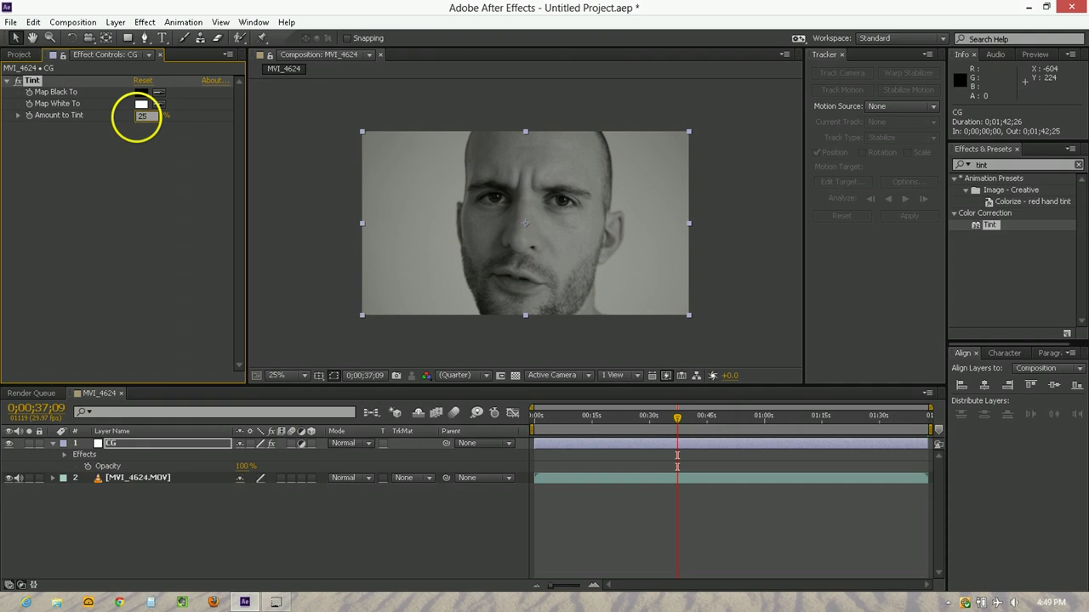
{"action": "key", "text": "Return"}
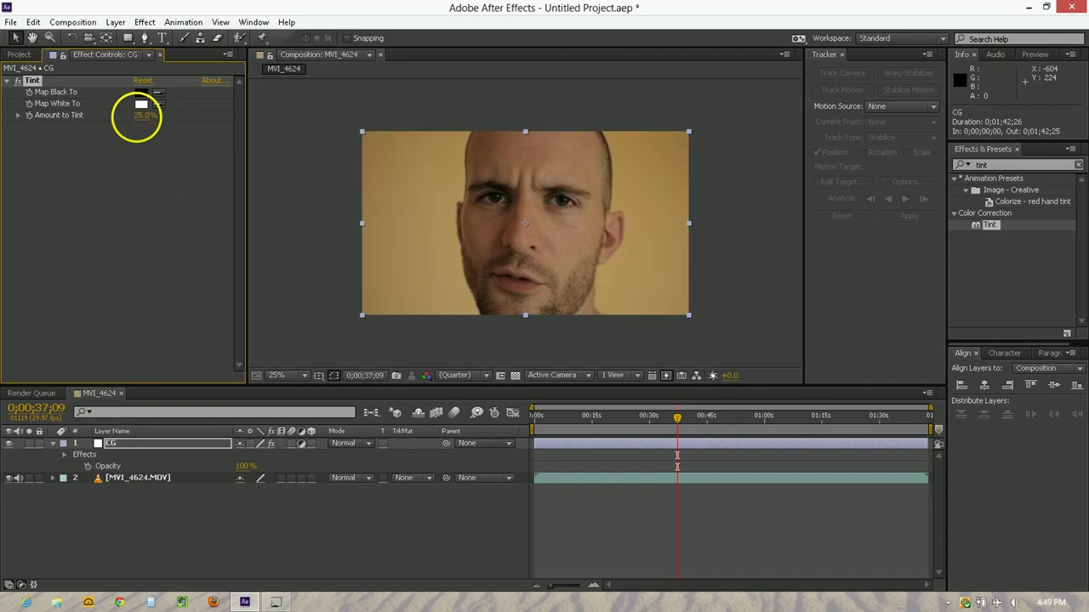
{"action": "double_click", "coordinate": [986, 164]}
- Apply Curves to CG and bend the Red channel into a warming S-curve
{"action": "type", "text": "cu"}
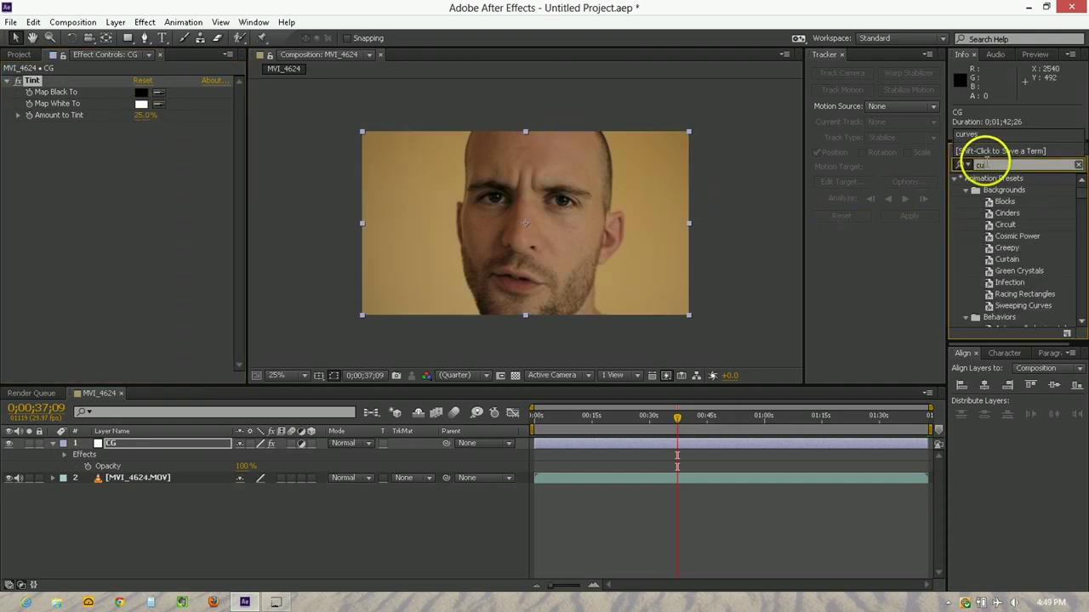
{"action": "type", "text": "rve"}
{"action": "double_click", "coordinate": [991, 224]}
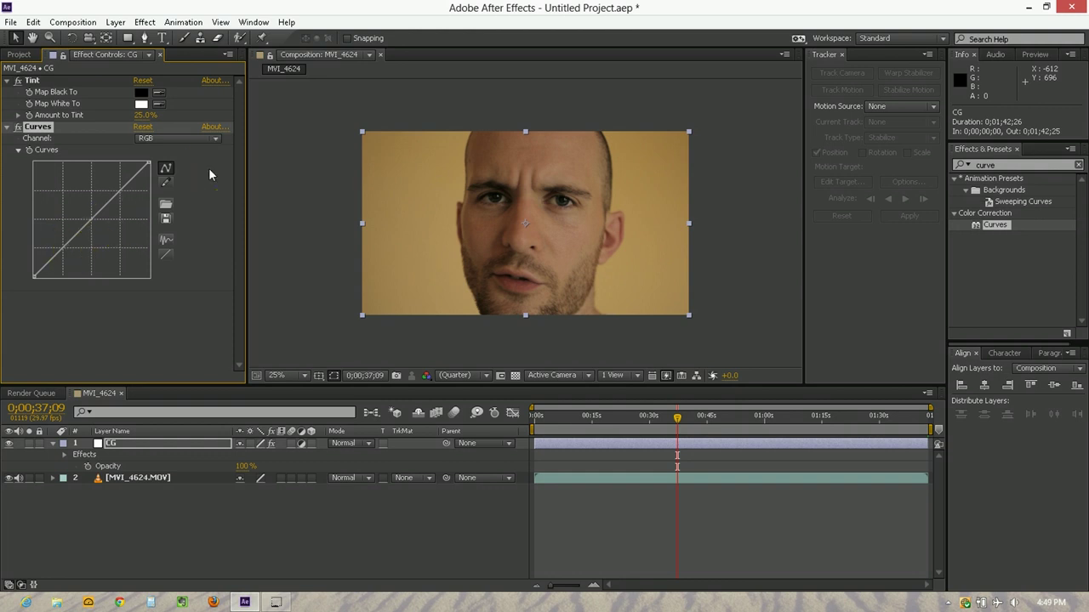
{"action": "left_click", "coordinate": [189, 139]}
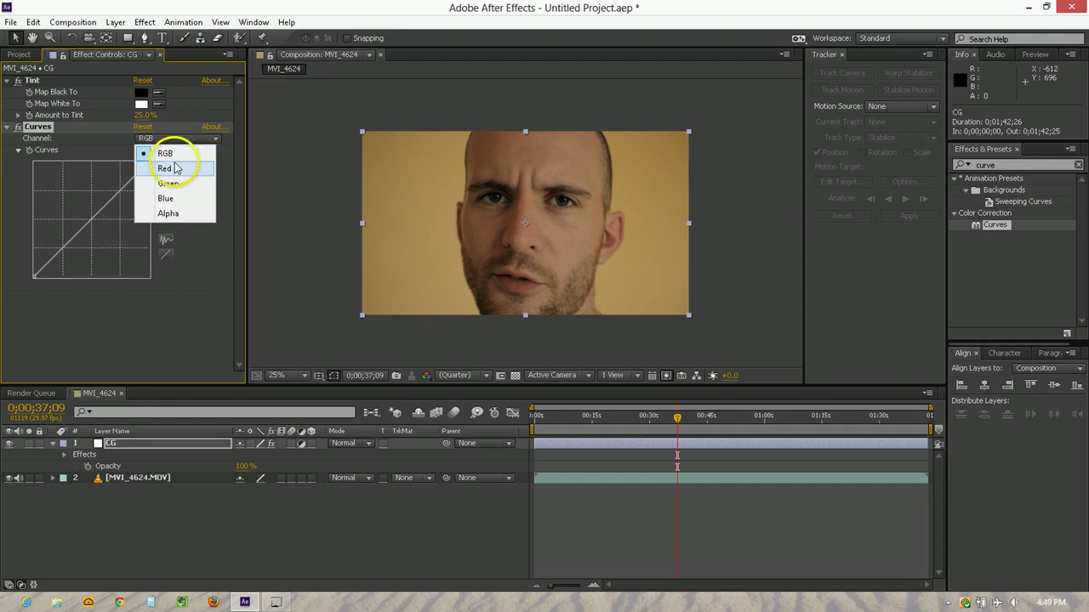
{"action": "left_click", "coordinate": [165, 168]}
{"action": "left_click_drag", "start_coordinate": [65, 252], "coordinate": [61, 242]}
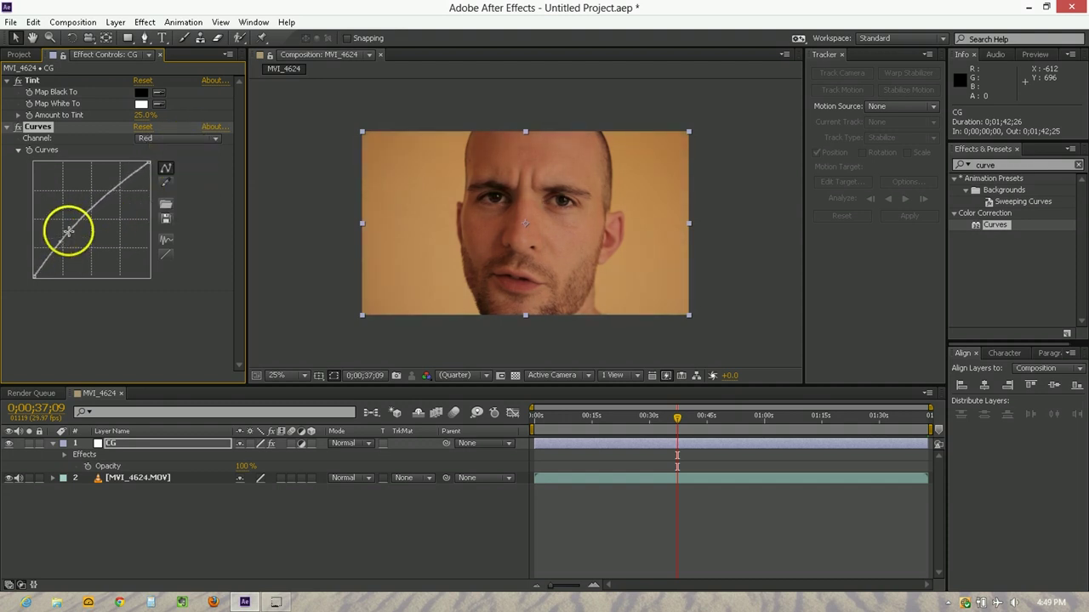
{"action": "left_click_drag", "start_coordinate": [121, 180], "coordinate": [121, 189]}
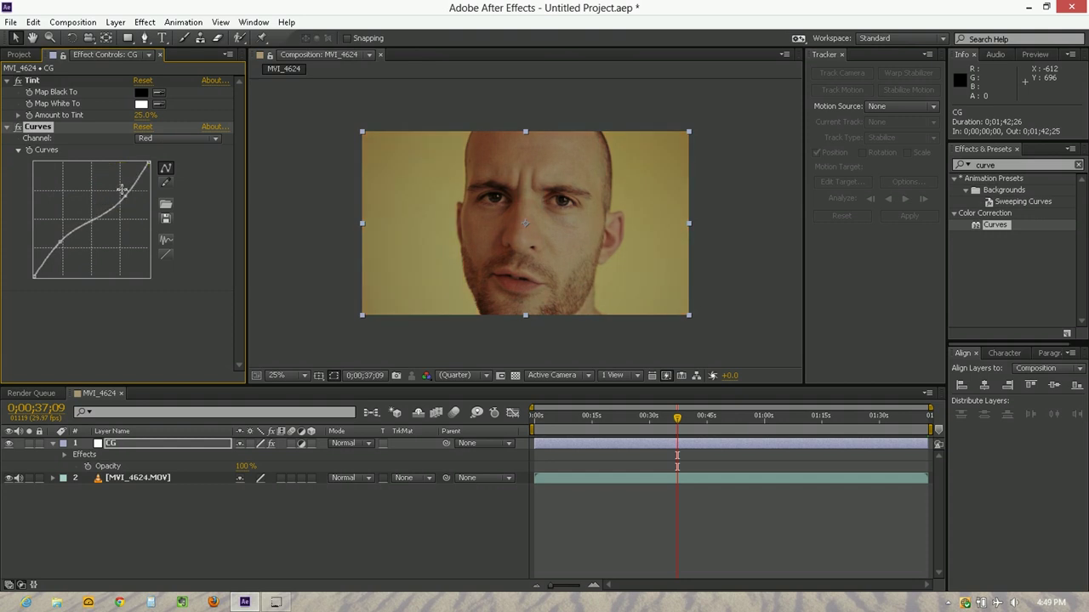
- Experiment with Blue curve points, reset it straight, then bend its lower-left section
{"action": "left_click", "coordinate": [146, 139]}
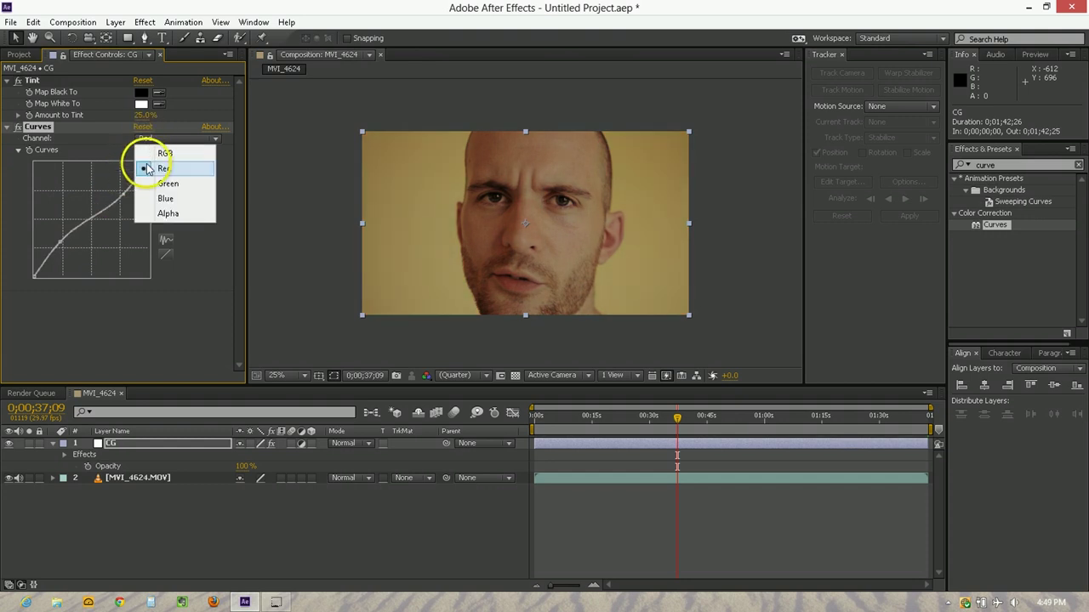
{"action": "left_click", "coordinate": [149, 198]}
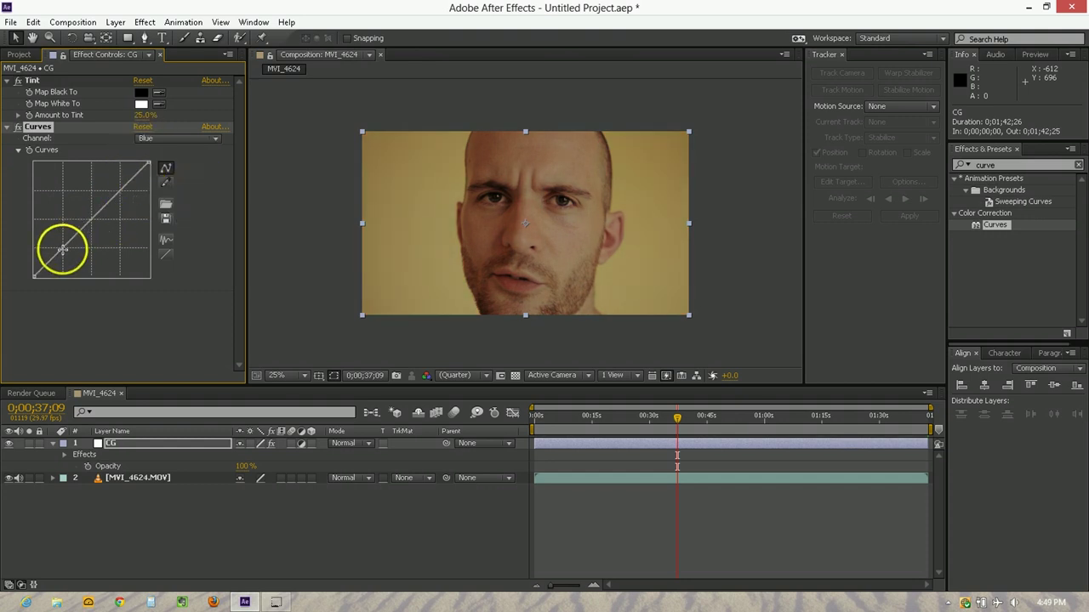
{"action": "left_click_drag", "start_coordinate": [62, 249], "coordinate": [59, 251]}
{"action": "left_click_drag", "start_coordinate": [128, 179], "coordinate": [124, 193]}
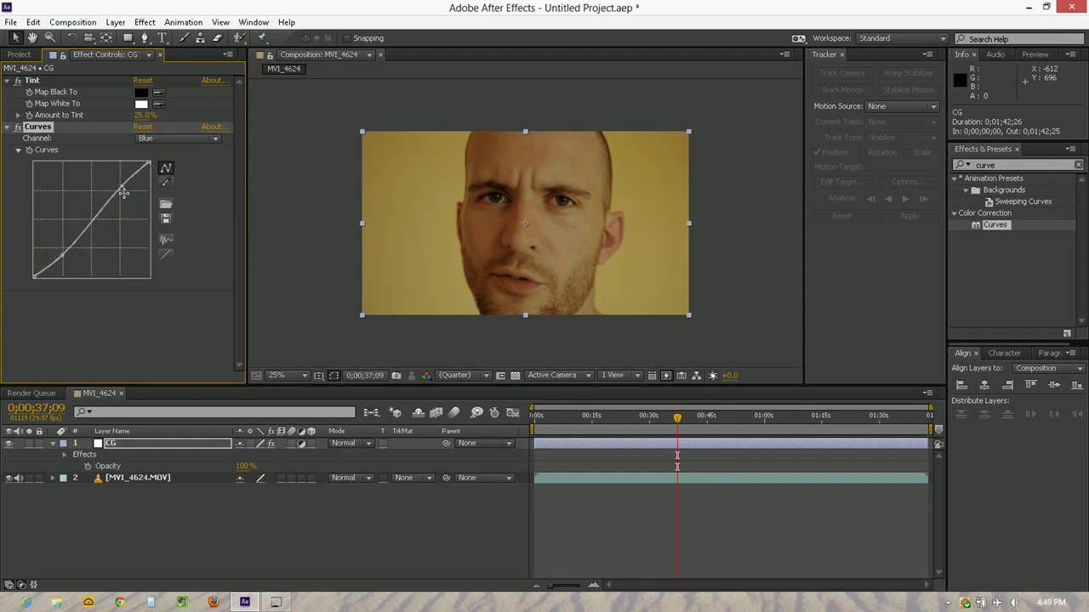
{"action": "left_click_drag", "start_coordinate": [123, 194], "coordinate": [101, 196]}
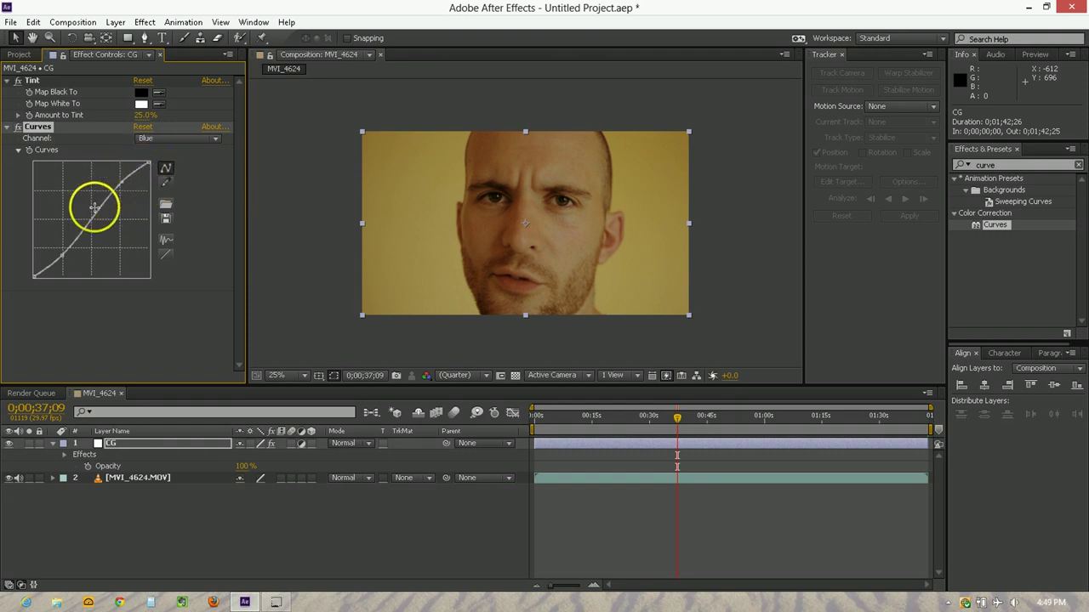
{"action": "left_click_drag", "start_coordinate": [94, 207], "coordinate": [58, 248]}
{"action": "left_click_drag", "start_coordinate": [121, 183], "coordinate": [127, 187]}
{"action": "left_click_drag", "start_coordinate": [80, 227], "coordinate": [95, 184]}
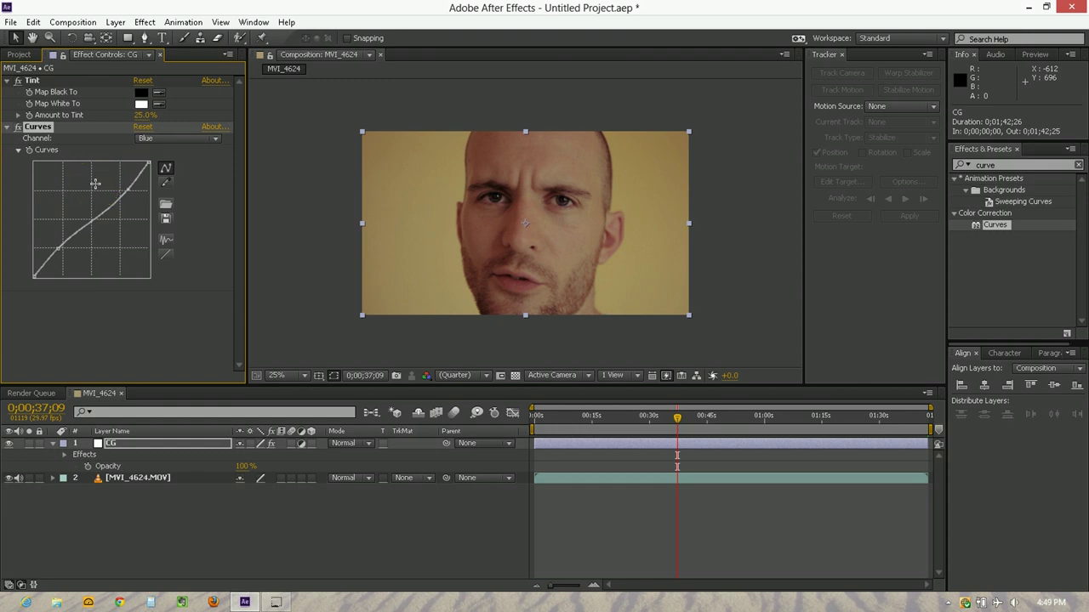
{"action": "mouse_move", "coordinate": [150, 162]}
{"action": "left_mouse_down"}
{"action": "mouse_move", "coordinate": [150, 147]}
{"action": "mouse_move", "coordinate": [149, 182]}
{"action": "left_mouse_up"}
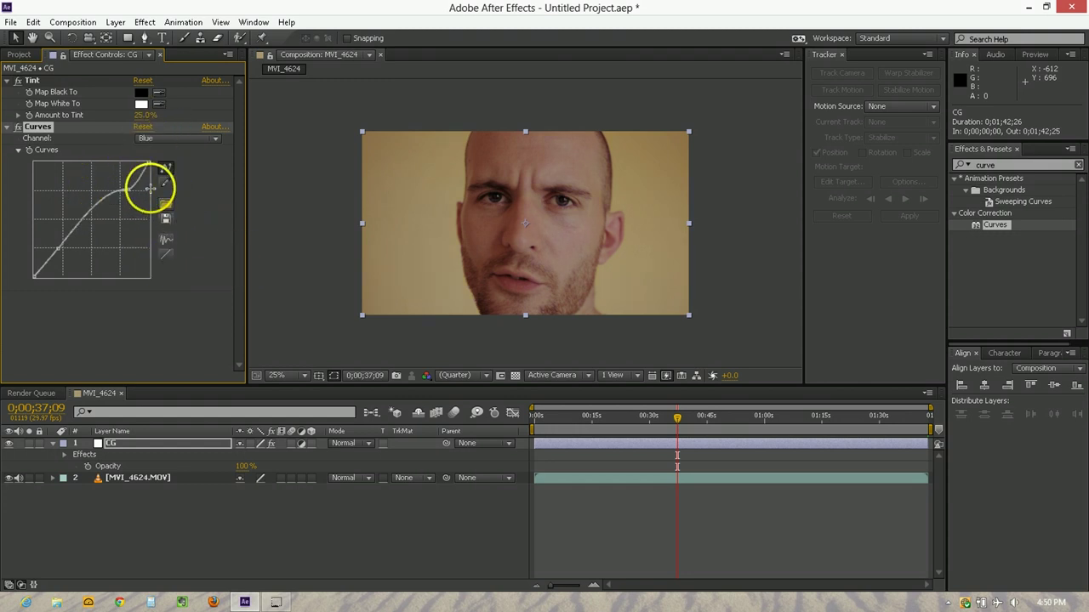
{"action": "left_click", "coordinate": [165, 252]}
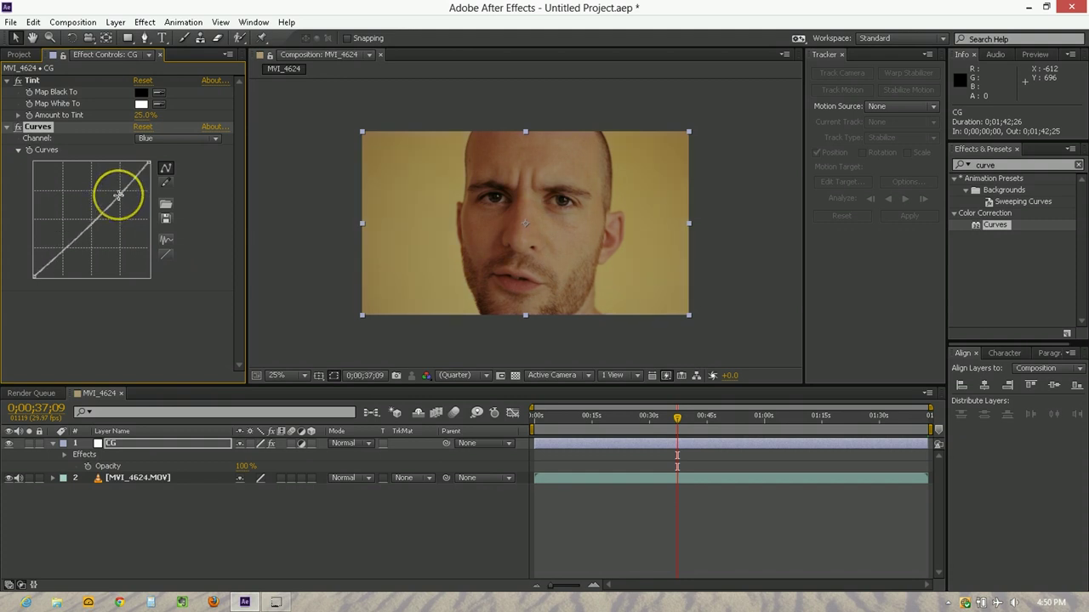
{"action": "left_click_drag", "start_coordinate": [120, 194], "coordinate": [61, 243]}
- Switch Curves to the Green channel and try a point on its curve
{"action": "left_click", "coordinate": [202, 138]}
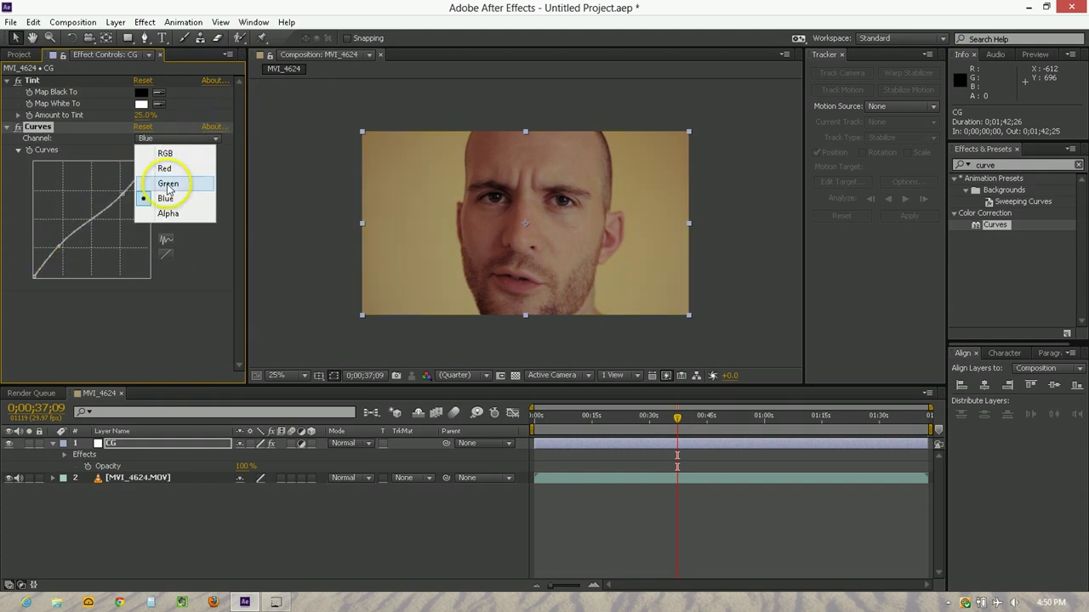
{"action": "left_click", "coordinate": [168, 184]}
{"action": "left_click", "coordinate": [94, 219]}
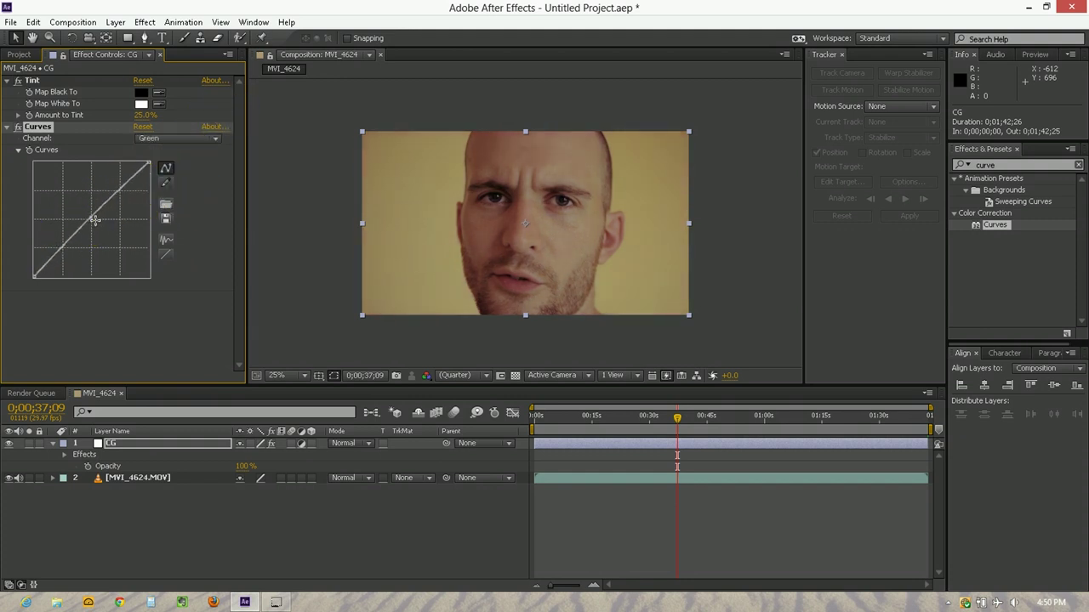
{"action": "left_click_drag", "start_coordinate": [94, 219], "coordinate": [61, 252]}
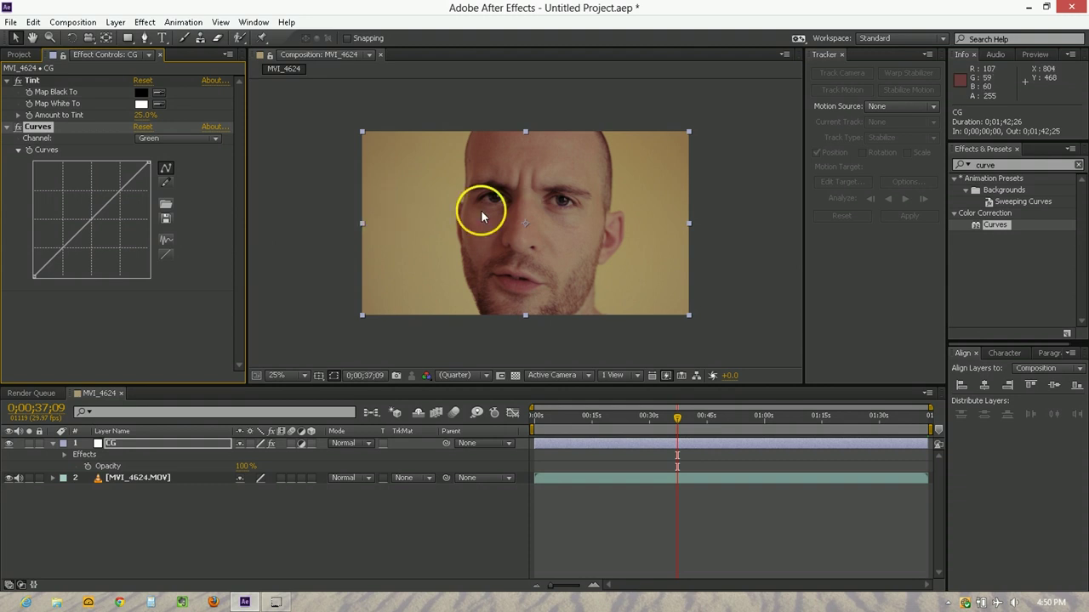
{"action": "left_click", "coordinate": [139, 139]}
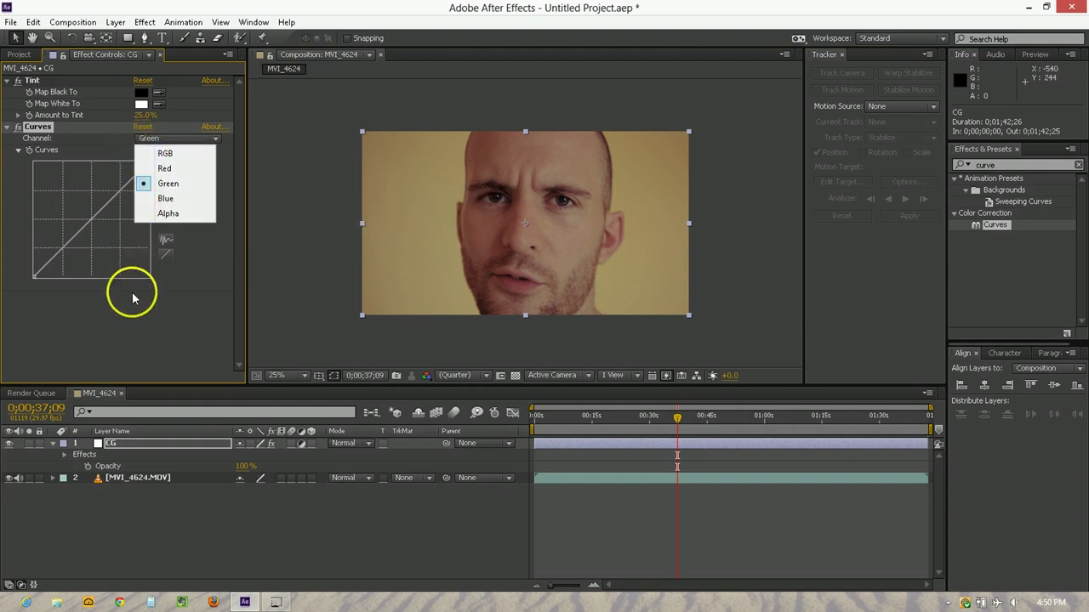
{"action": "left_click", "coordinate": [65, 178]}
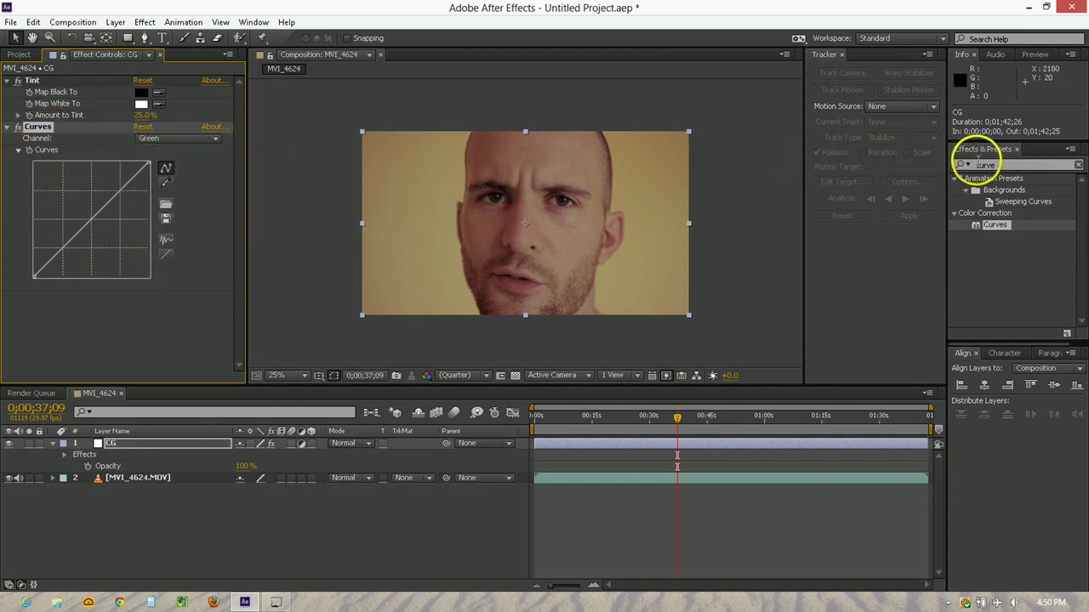
- Add a second Tint below Curves on CG at 25% Amount to Tint
{"action": "left_click", "coordinate": [980, 164]}
{"action": "type", "text": "tint"}
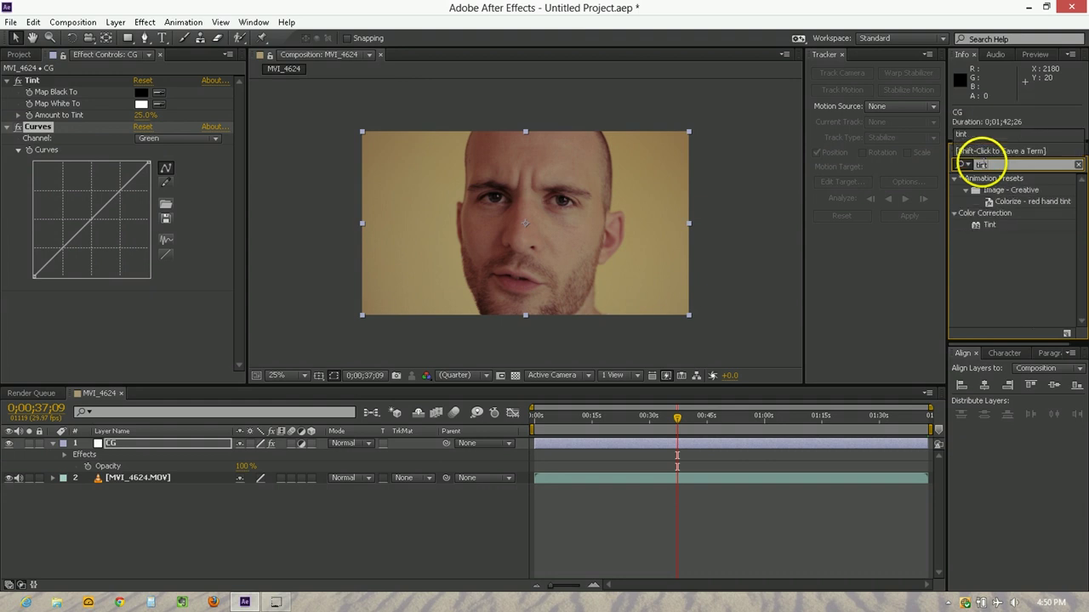
{"action": "left_click_drag", "start_coordinate": [987, 226], "coordinate": [105, 315]}
{"action": "left_click", "coordinate": [147, 330]}
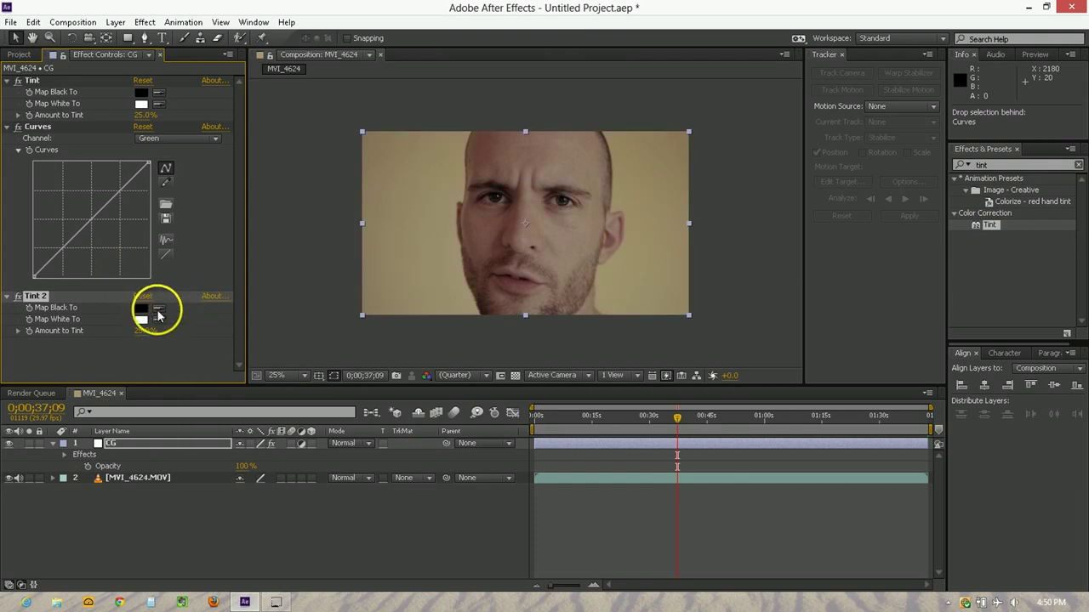
{"action": "left_click", "coordinate": [162, 357]}
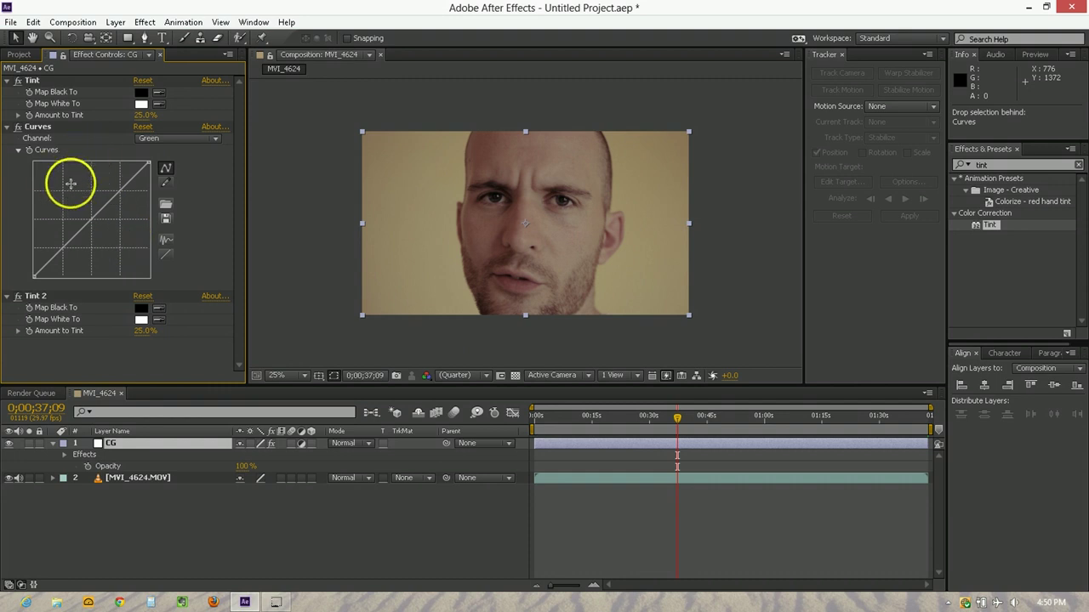
- Switch Curves to the RGB channel and raise a point to brighten the image
{"action": "left_click", "coordinate": [158, 139]}
{"action": "left_click", "coordinate": [164, 153]}
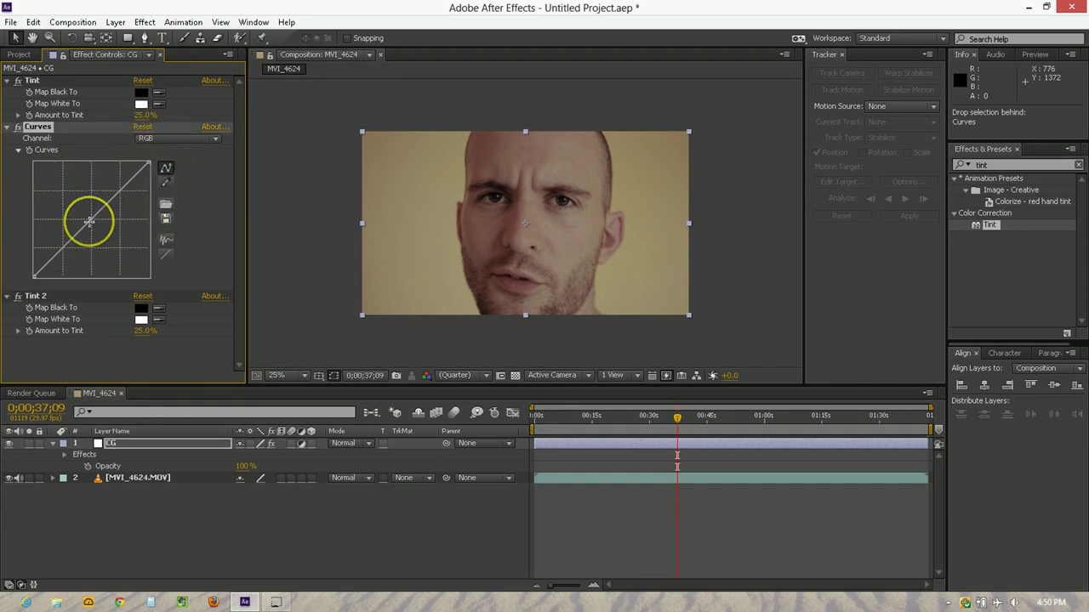
{"action": "left_click_drag", "start_coordinate": [89, 221], "coordinate": [89, 218]}
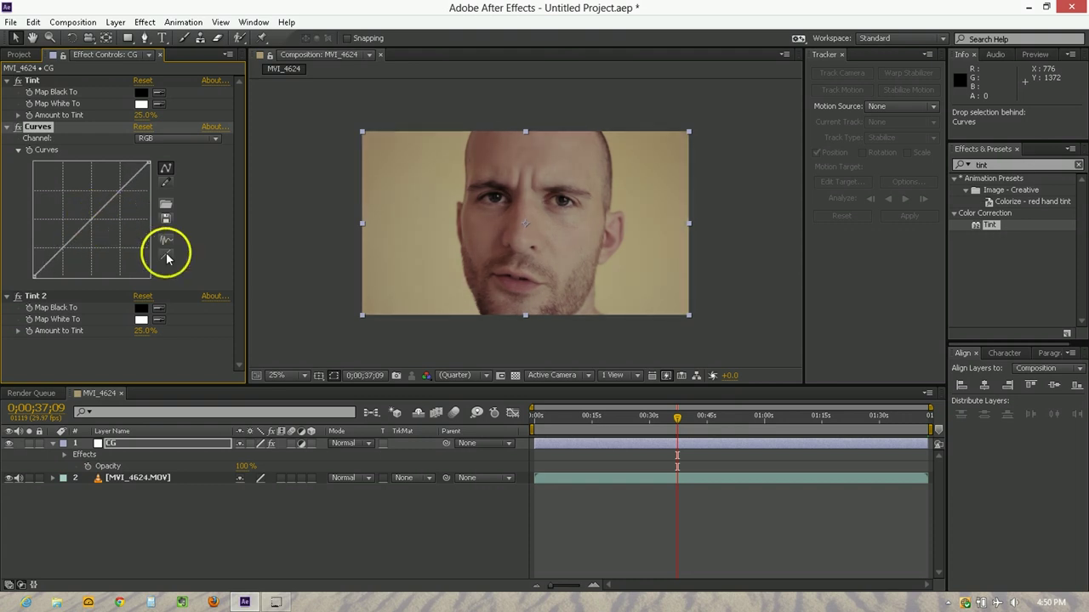
- Move the playhead to 0;00;54;21 and reselect the CG layer's Curves effect
{"action": "left_click", "coordinate": [595, 500]}
{"action": "left_click", "coordinate": [647, 427]}
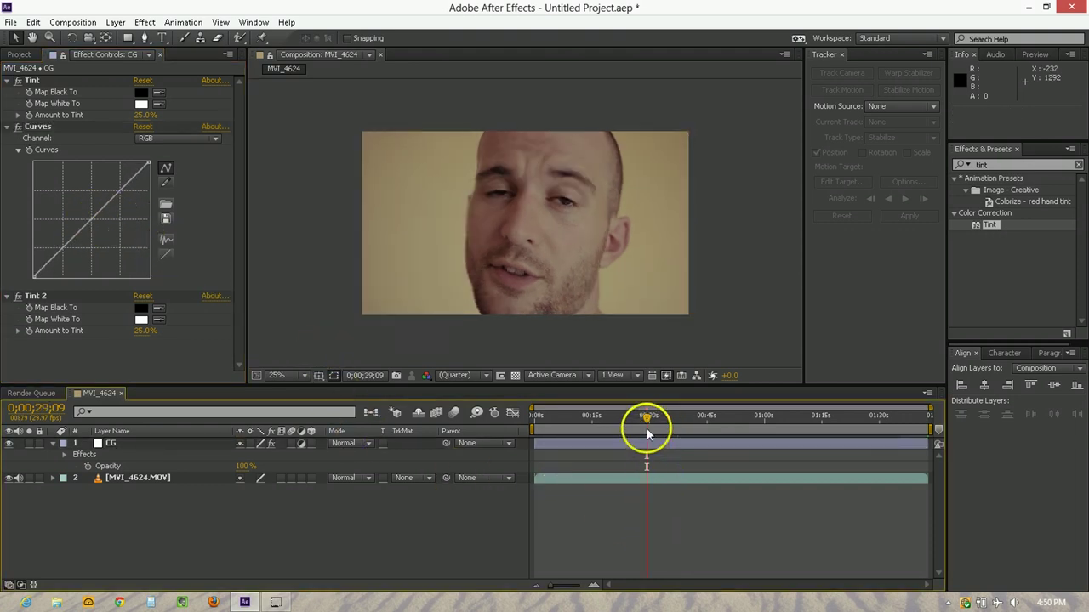
{"action": "left_click_drag", "start_coordinate": [719, 433], "coordinate": [744, 432]}
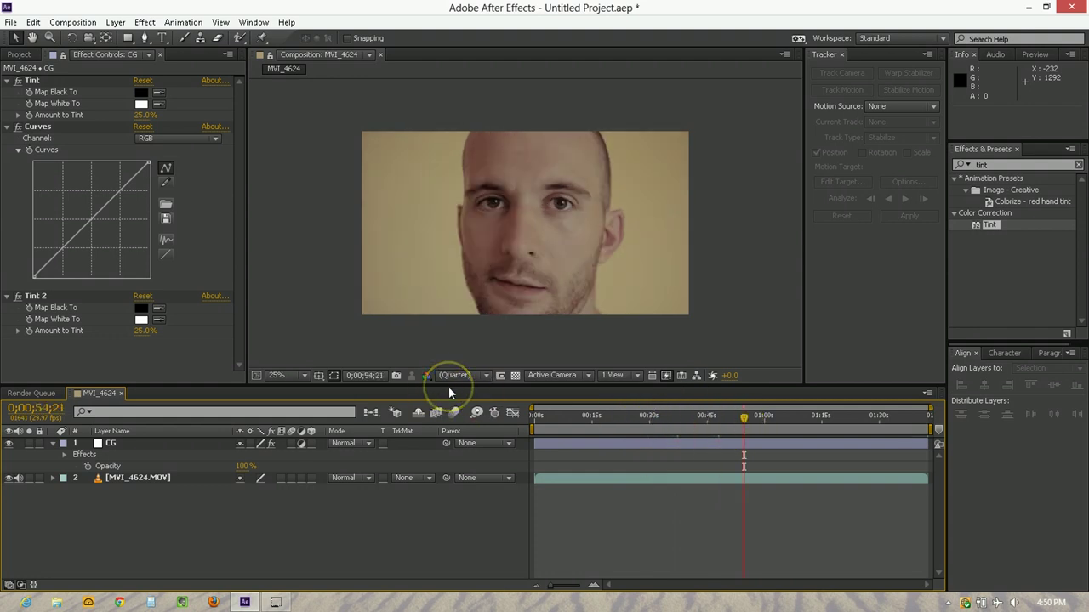
{"action": "left_click", "coordinate": [120, 444]}
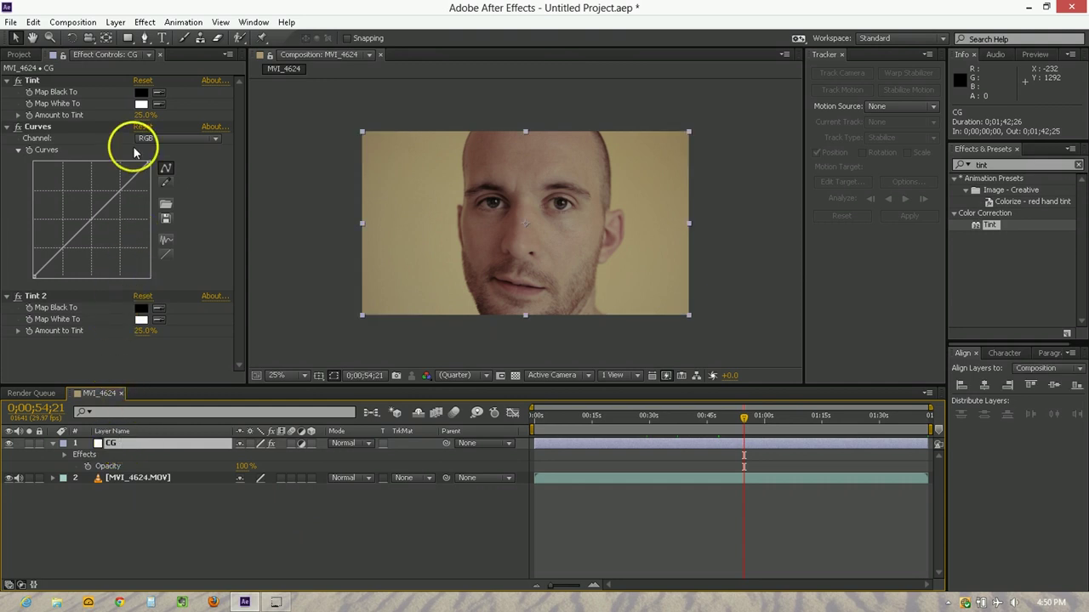
{"action": "left_click", "coordinate": [39, 80]}
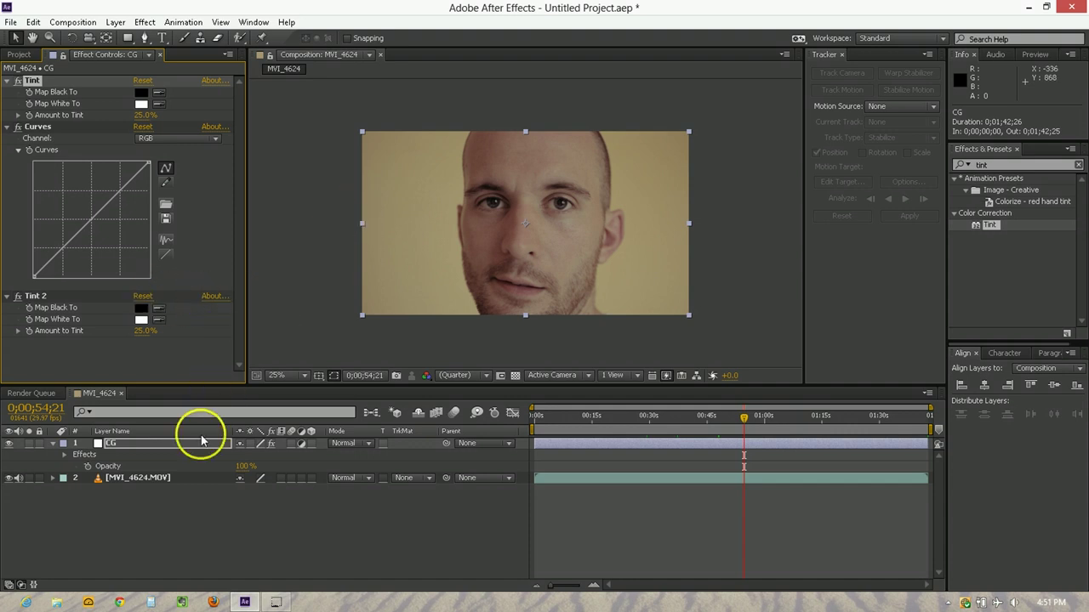
{"action": "left_click", "coordinate": [221, 524]}
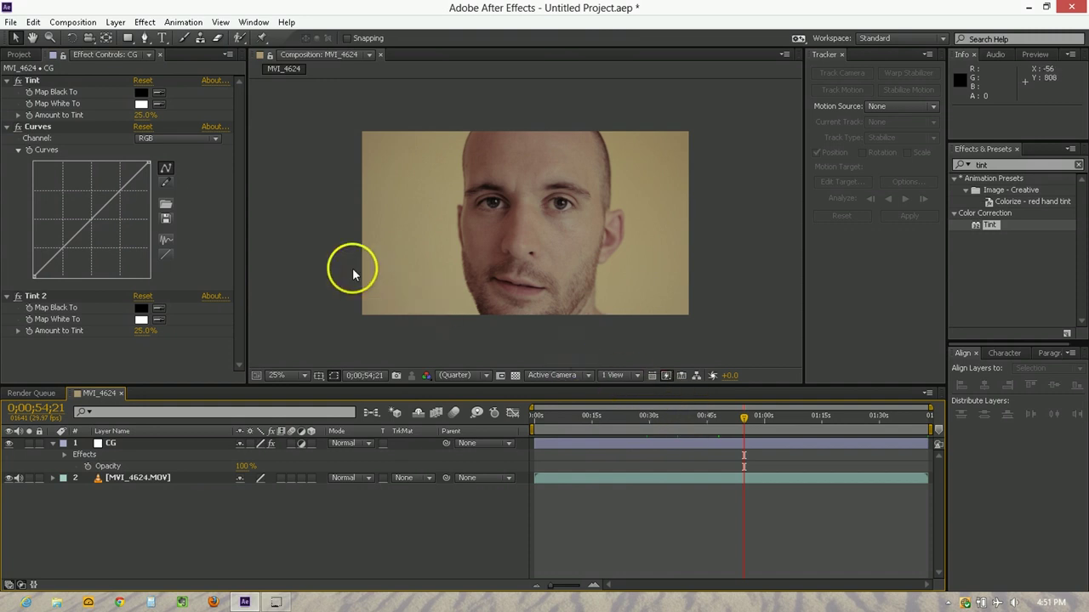
{"action": "left_click", "coordinate": [399, 293]}
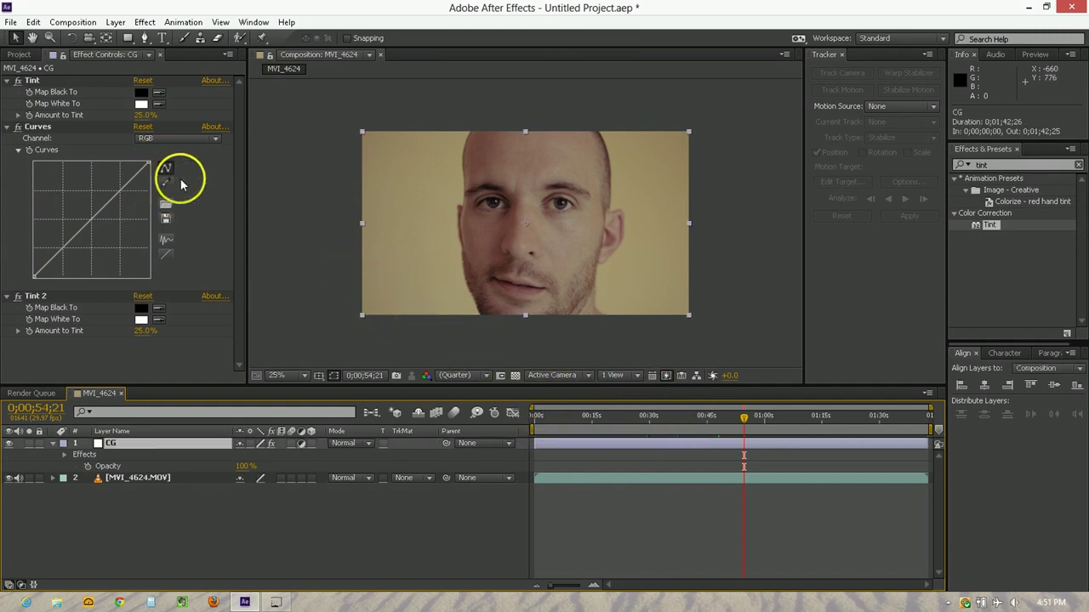
{"action": "left_click", "coordinate": [139, 125]}
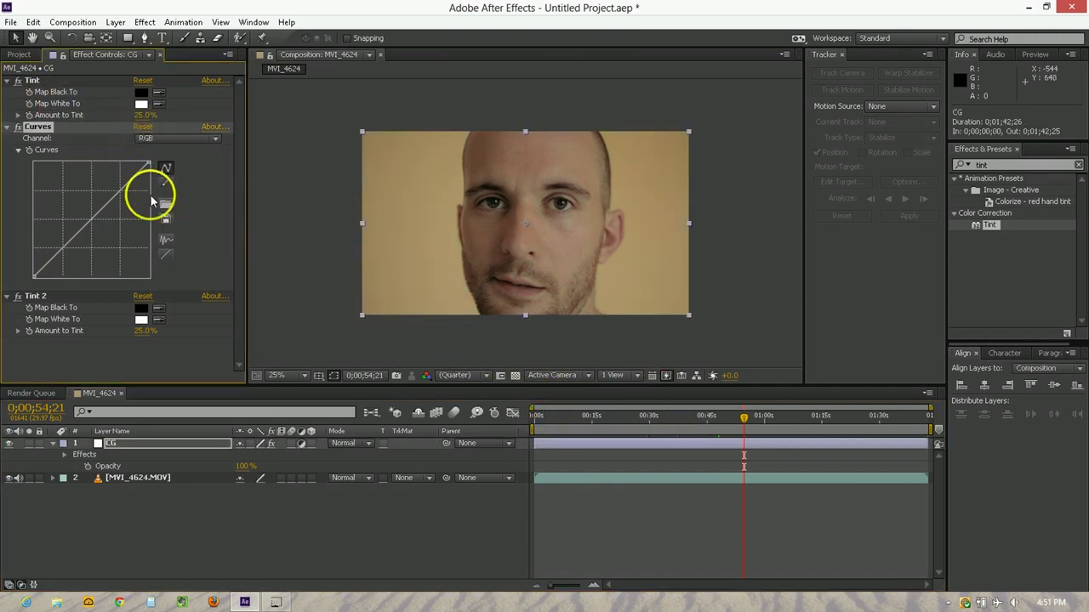
- Shape the RGB curve into an S-curve for added contrast
{"action": "left_click_drag", "start_coordinate": [124, 186], "coordinate": [121, 187]}
{"action": "mouse_move", "coordinate": [66, 251]}
{"action": "left_mouse_down"}
{"action": "mouse_move", "coordinate": [48, 260]}
{"action": "mouse_move", "coordinate": [58, 268]}
{"action": "left_mouse_up"}
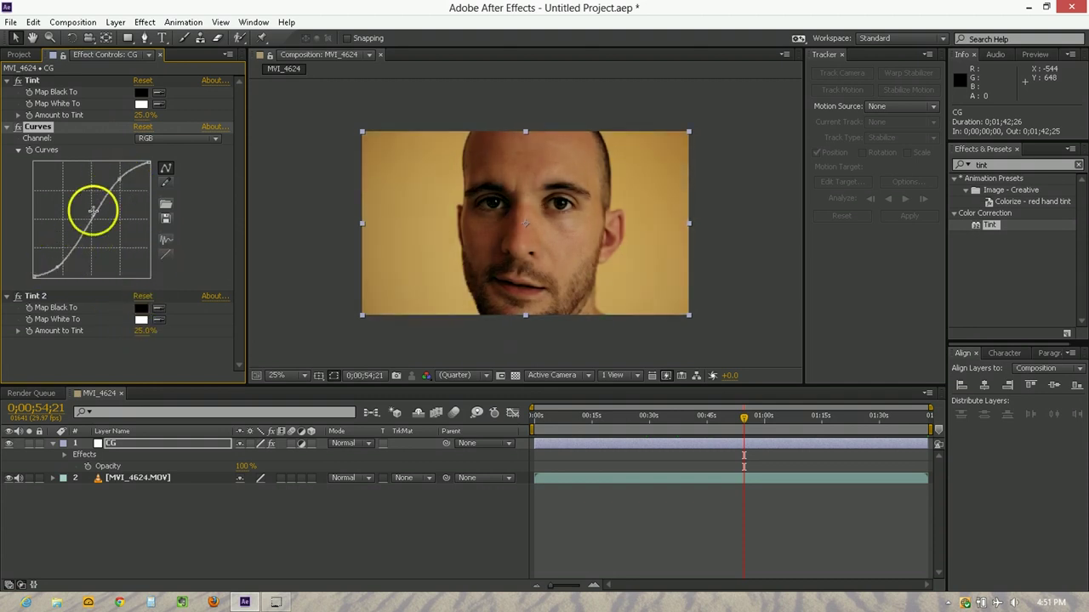
{"action": "left_click", "coordinate": [170, 138]}
{"action": "left_click", "coordinate": [165, 151]}
- Raise Tint 2's Amount to Tint to 50%
{"action": "left_click", "coordinate": [144, 328]}
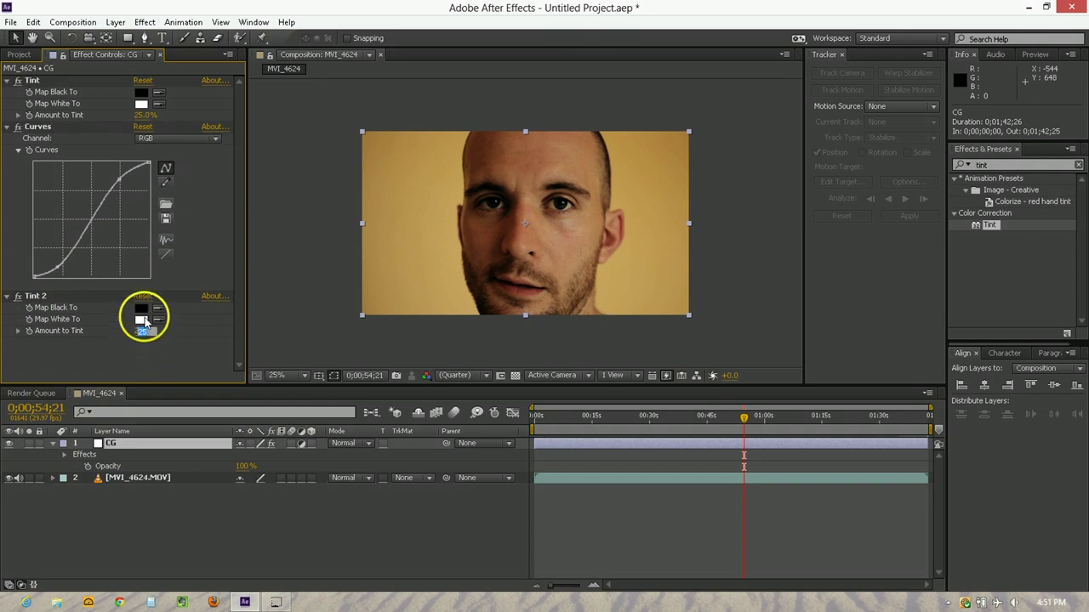
{"action": "type", "text": "50"}
{"action": "key", "text": "Return"}
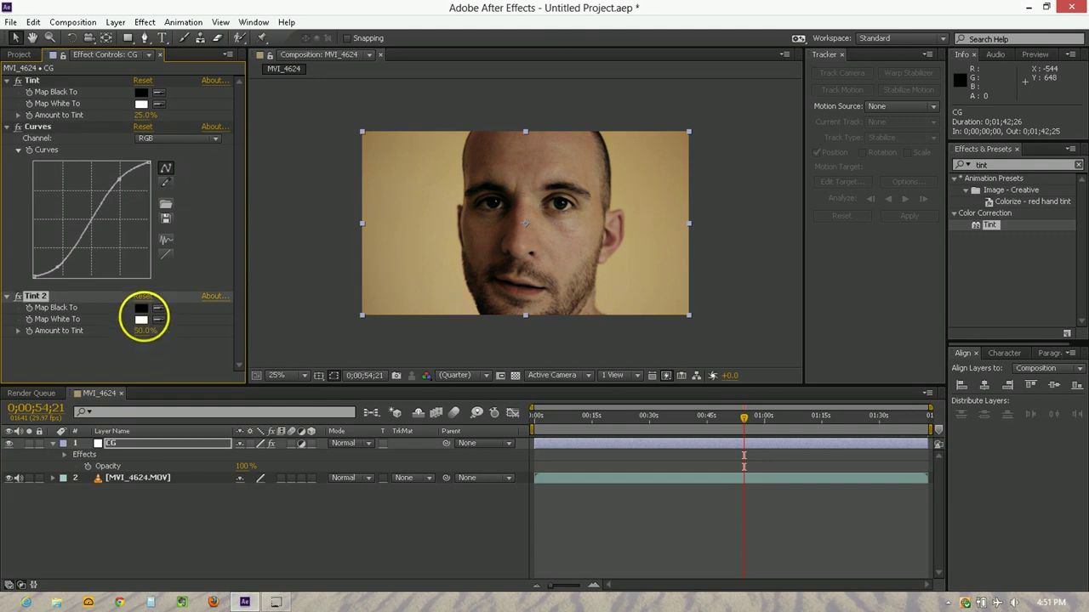
- Lower the Blue midpoint, bend the Red and Green curves, then check the grade at 0;00;36;07
{"action": "left_click", "coordinate": [160, 136]}
{"action": "left_click", "coordinate": [168, 199]}
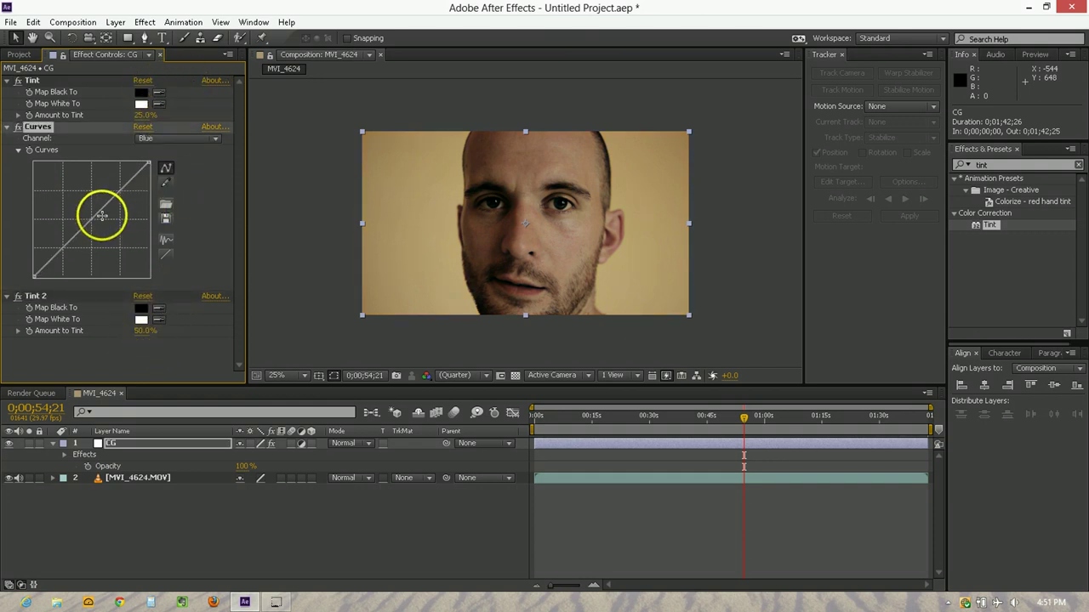
{"action": "left_click_drag", "start_coordinate": [97, 214], "coordinate": [94, 220]}
{"action": "left_click", "coordinate": [159, 137]}
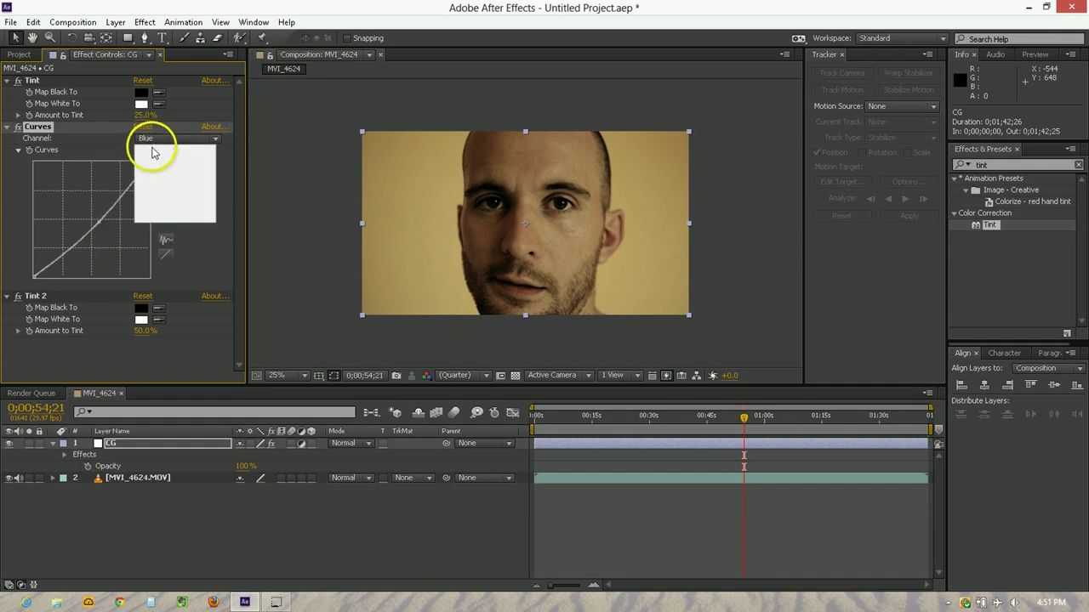
{"action": "left_click", "coordinate": [155, 165]}
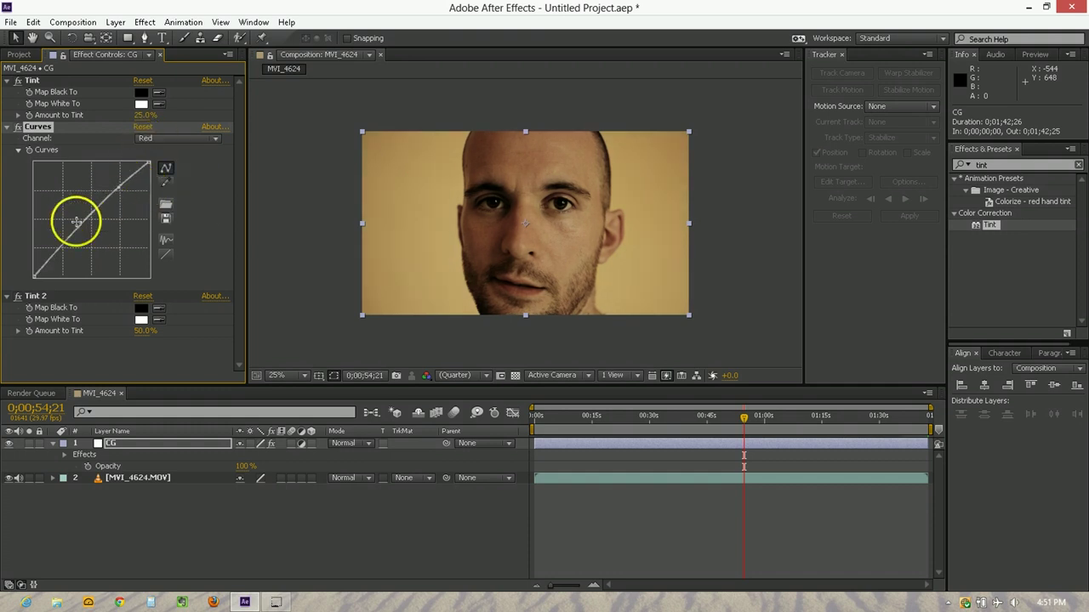
{"action": "left_click", "coordinate": [56, 252]}
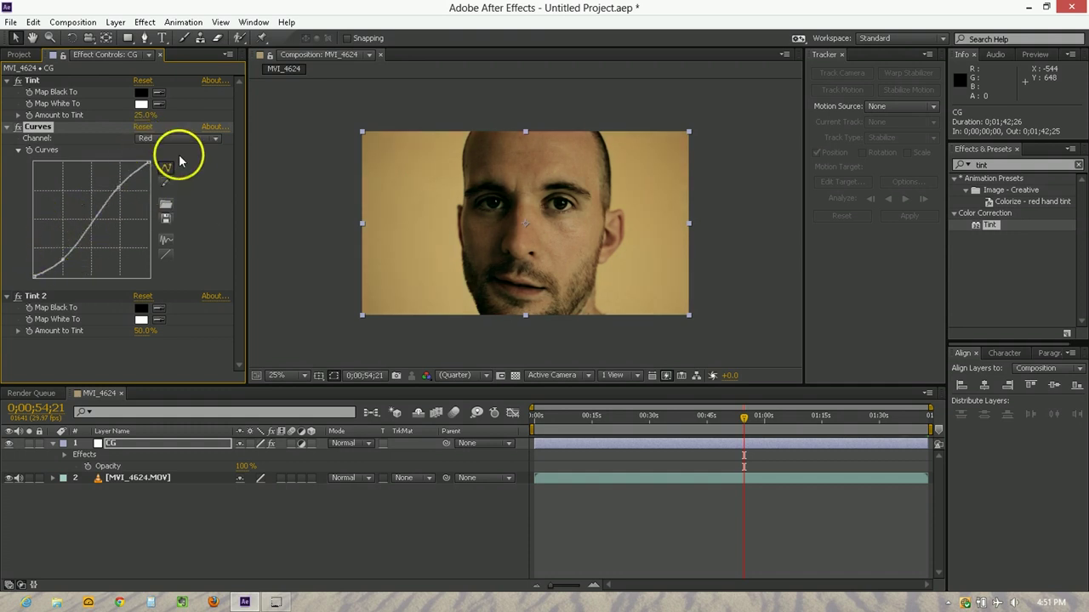
{"action": "left_click", "coordinate": [178, 138]}
{"action": "left_click", "coordinate": [166, 185]}
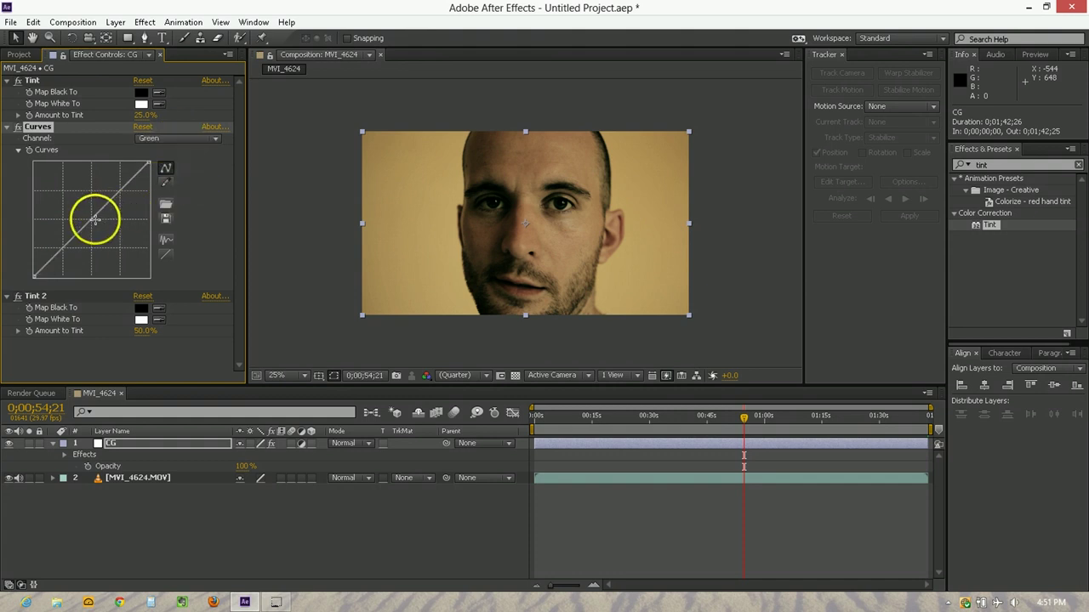
{"action": "left_click_drag", "start_coordinate": [95, 219], "coordinate": [100, 207]}
{"action": "left_click", "coordinate": [92, 238]}
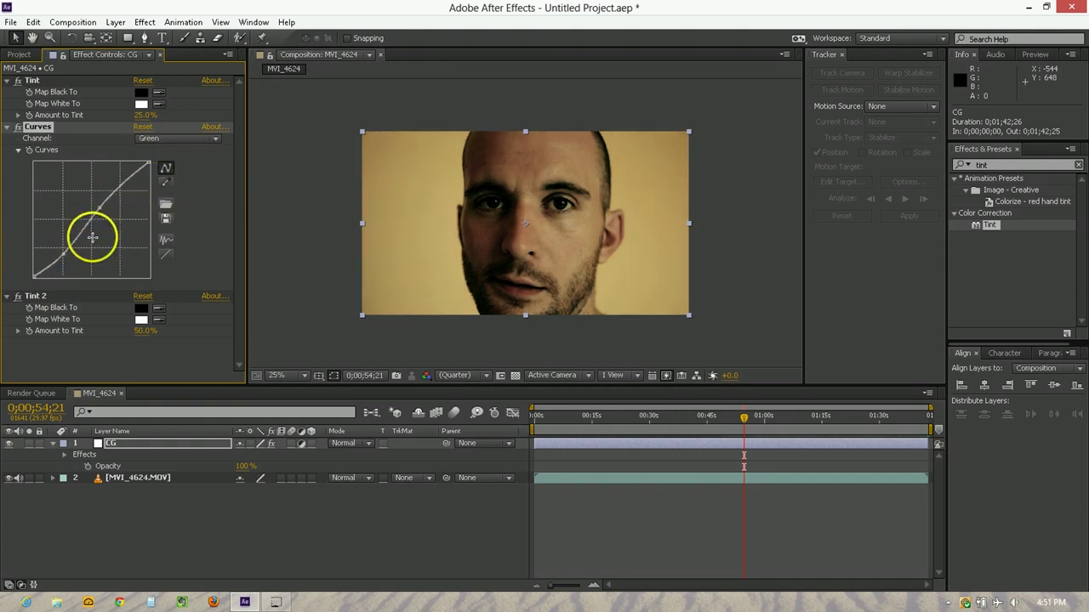
{"action": "left_click", "coordinate": [672, 417]}
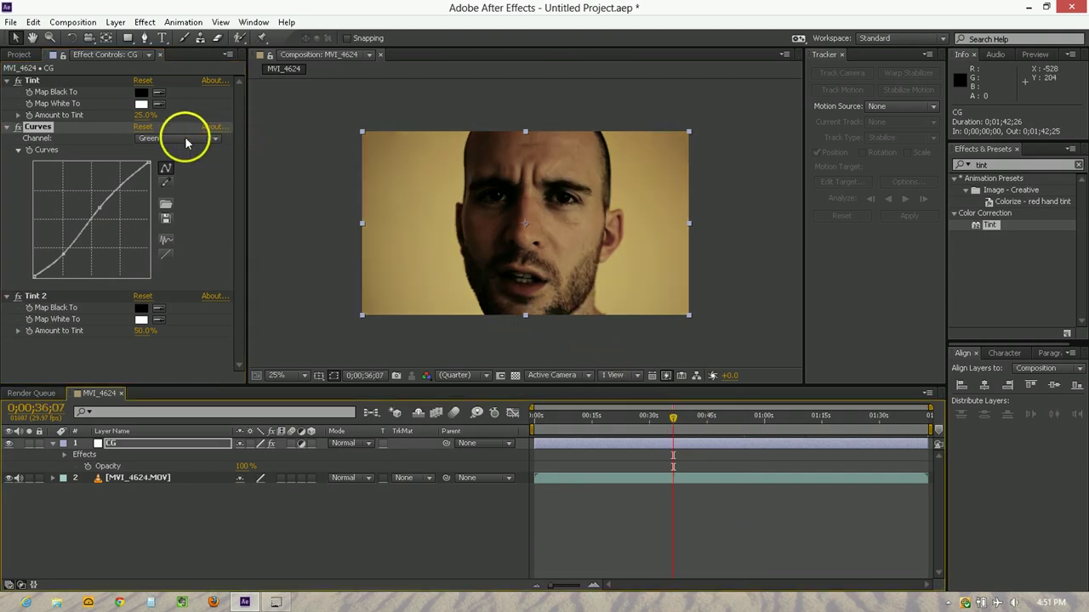
{"action": "left_click", "coordinate": [1021, 164]}
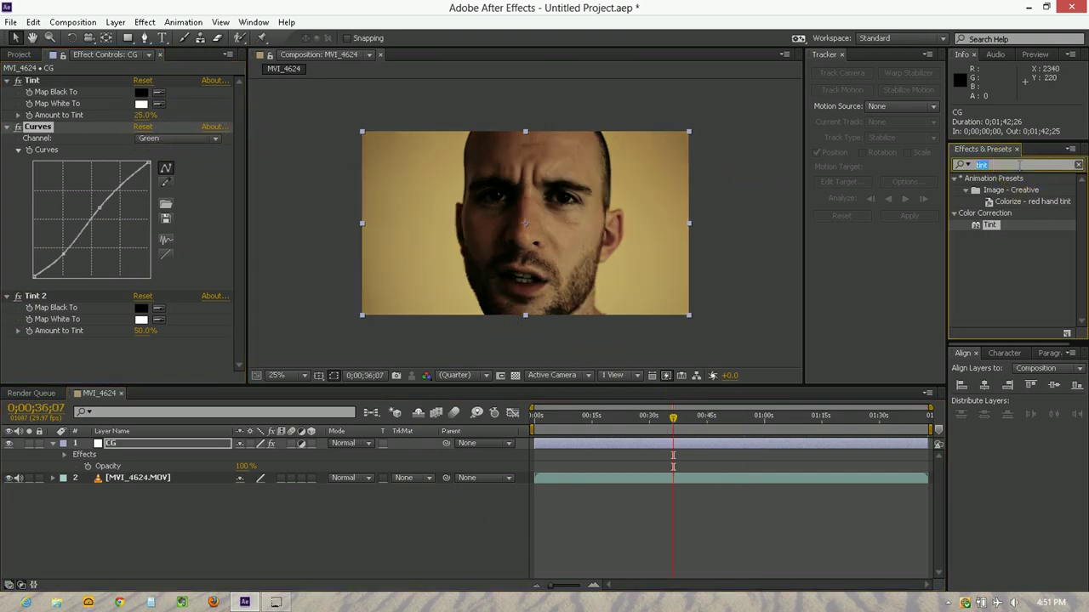
- Apply Tritone after Tint 2 on CG and give it a dark green midtone
{"action": "type", "text": "tri"}
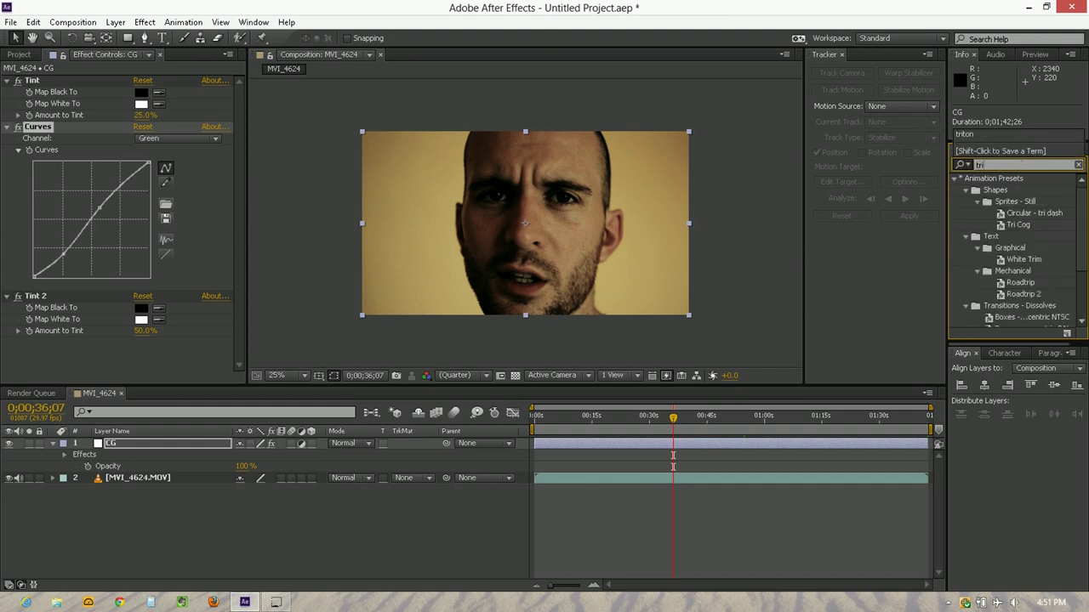
{"action": "type", "text": "ton"}
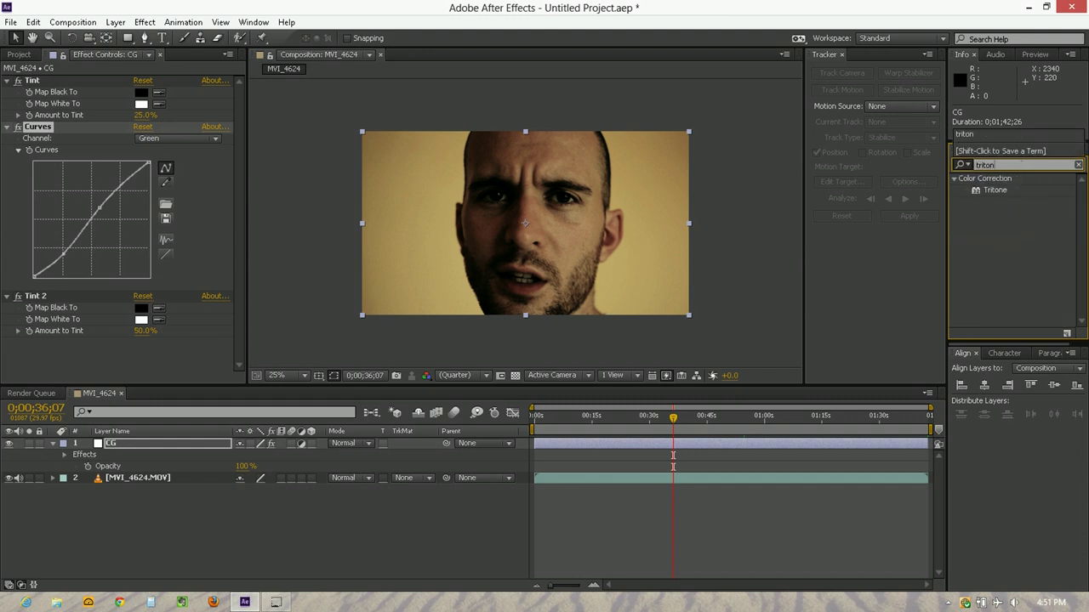
{"action": "left_click_drag", "start_coordinate": [1023, 195], "coordinate": [119, 367]}
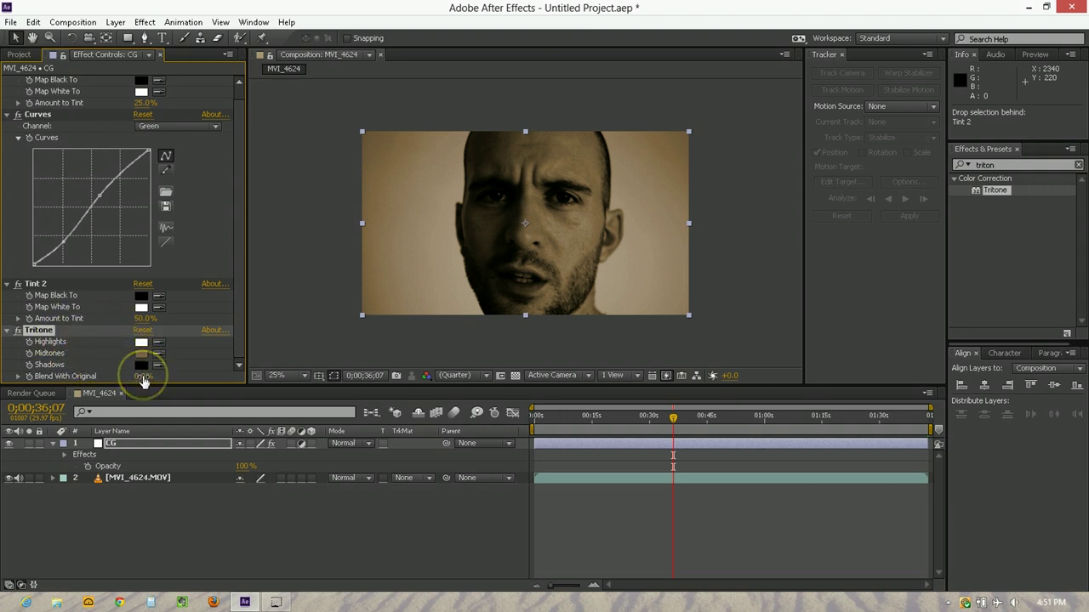
{"action": "left_click_drag", "start_coordinate": [143, 379], "coordinate": [145, 379]}
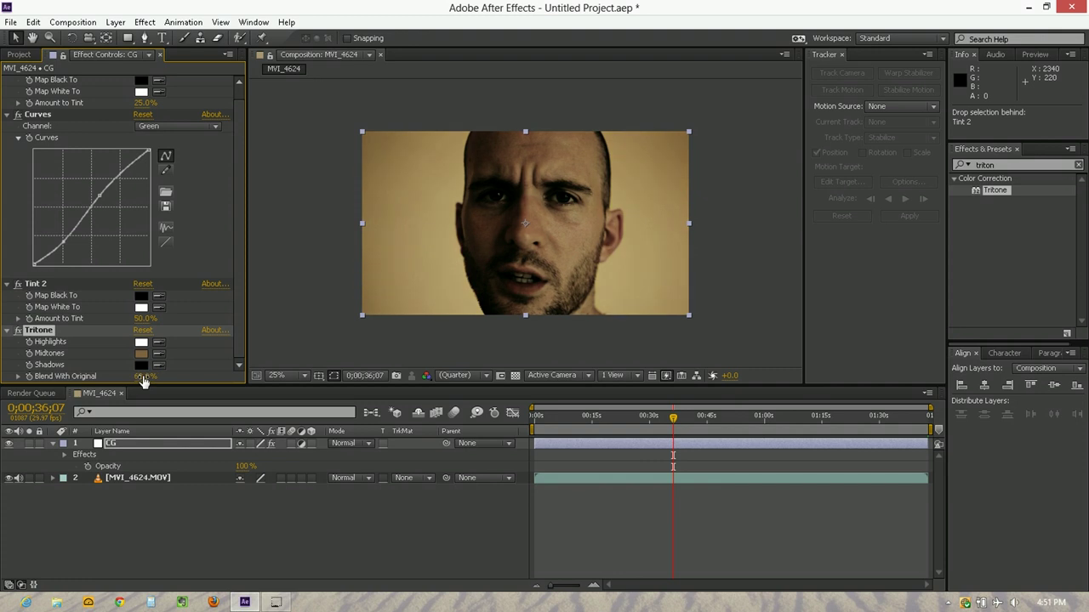
{"action": "left_click", "coordinate": [141, 353]}
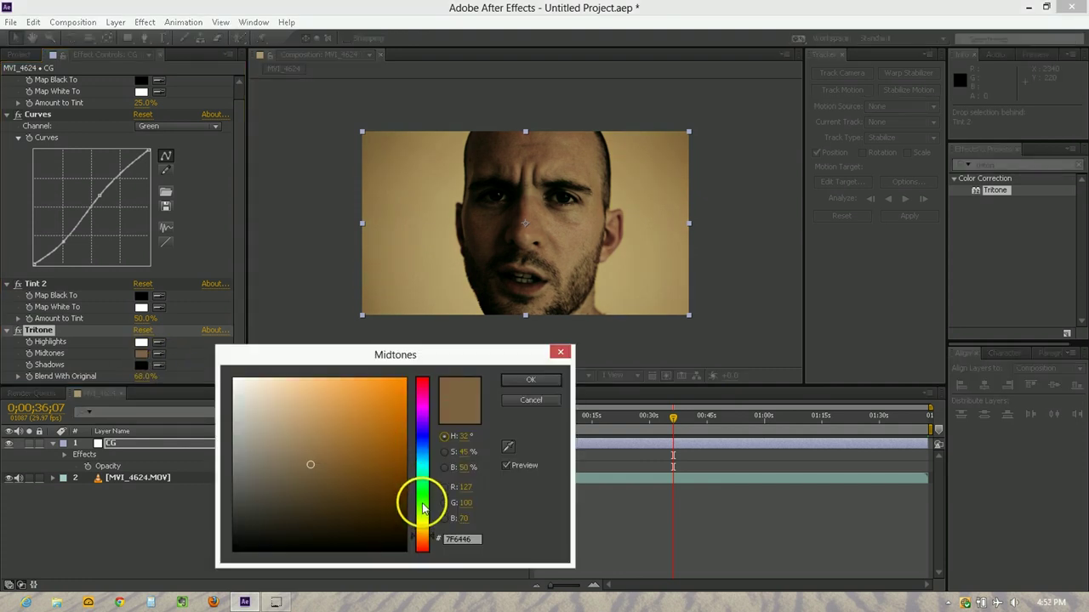
{"action": "left_click", "coordinate": [422, 508]}
{"action": "left_click", "coordinate": [386, 484]}
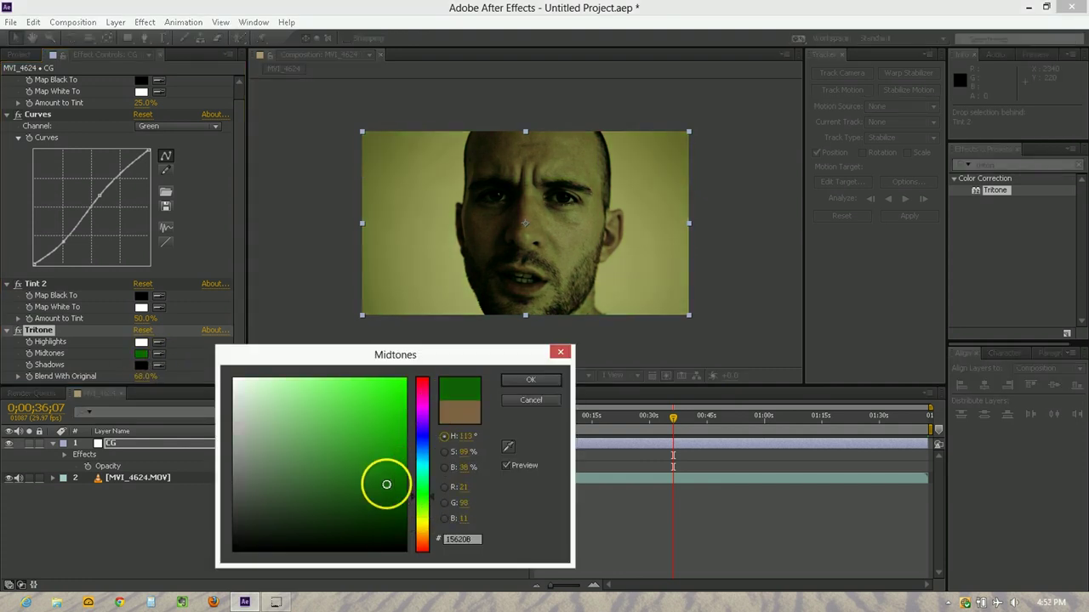
{"action": "left_click", "coordinate": [529, 380]}
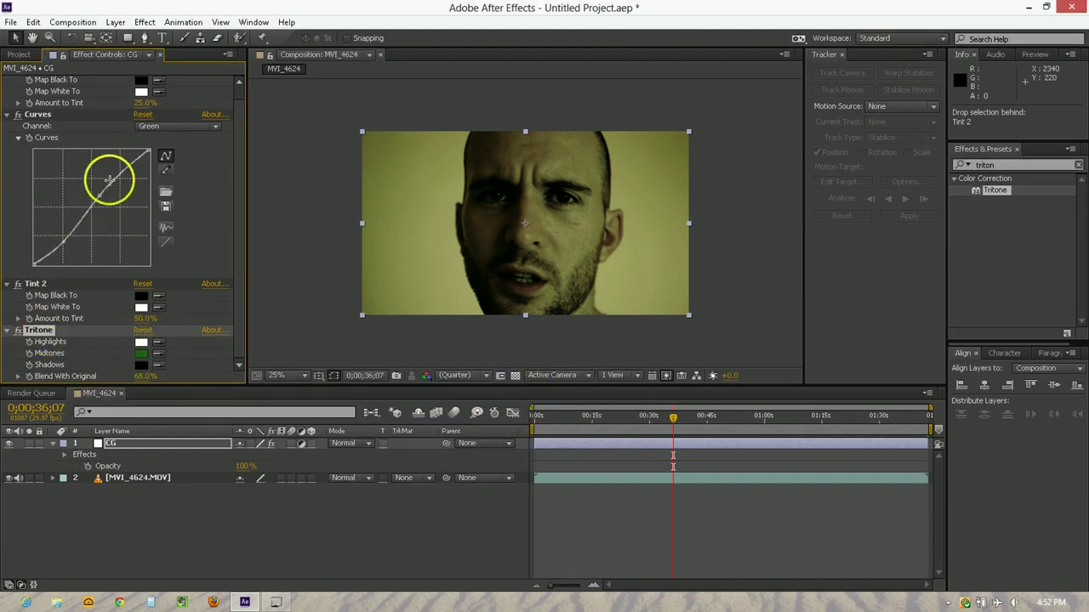
- Reset Curves, delete the Tritone effect, and set the Curves channel to Blue
{"action": "left_click_drag", "start_coordinate": [109, 179], "coordinate": [160, 149]}
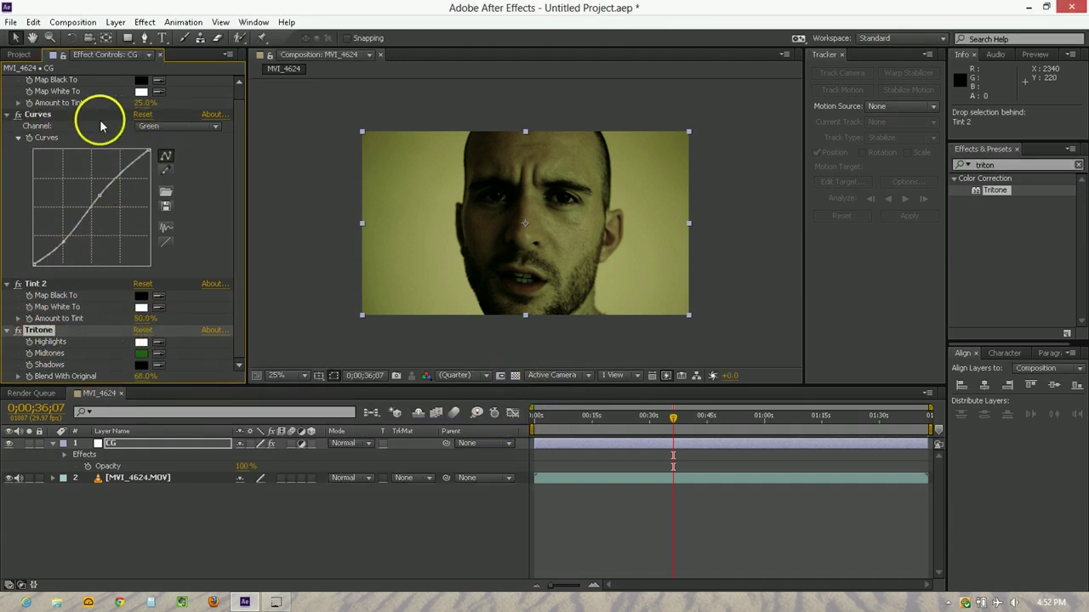
{"action": "left_click", "coordinate": [142, 114]}
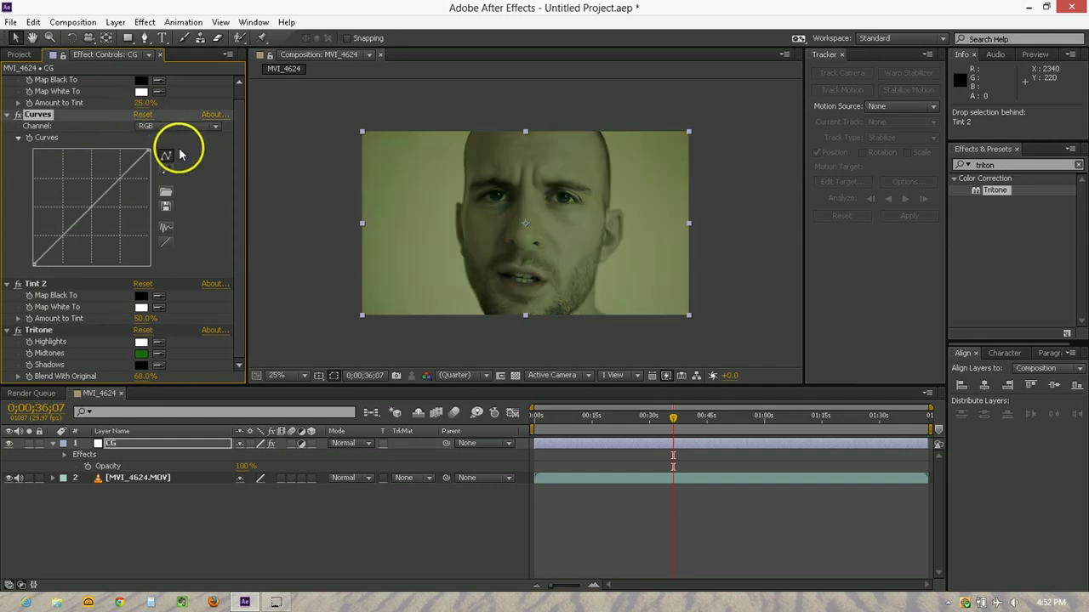
{"action": "left_click", "coordinate": [39, 330]}
{"action": "key", "text": "Delete"}
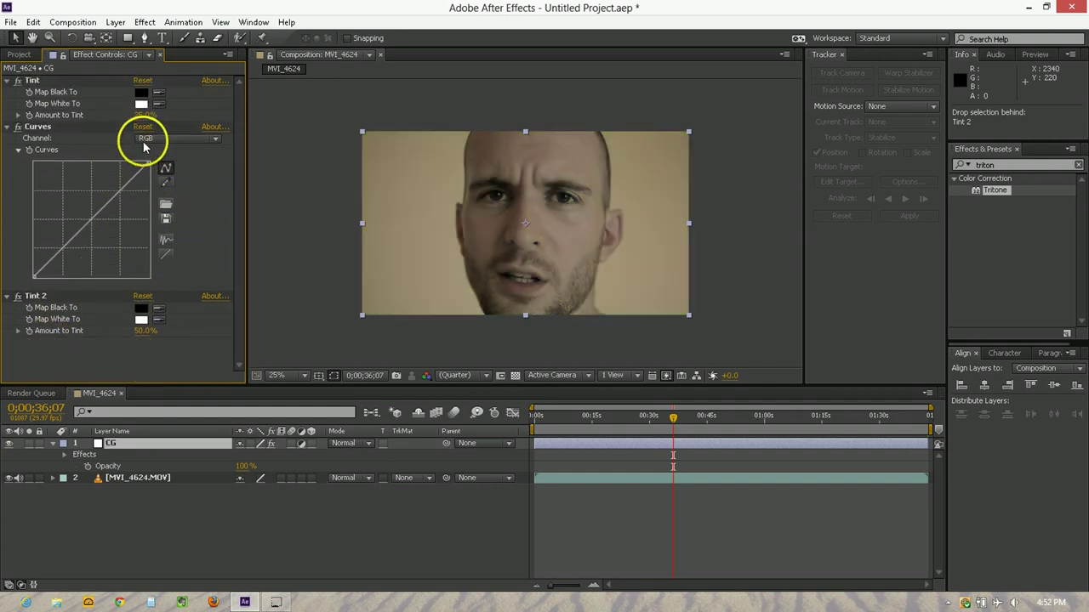
{"action": "left_click", "coordinate": [145, 139]}
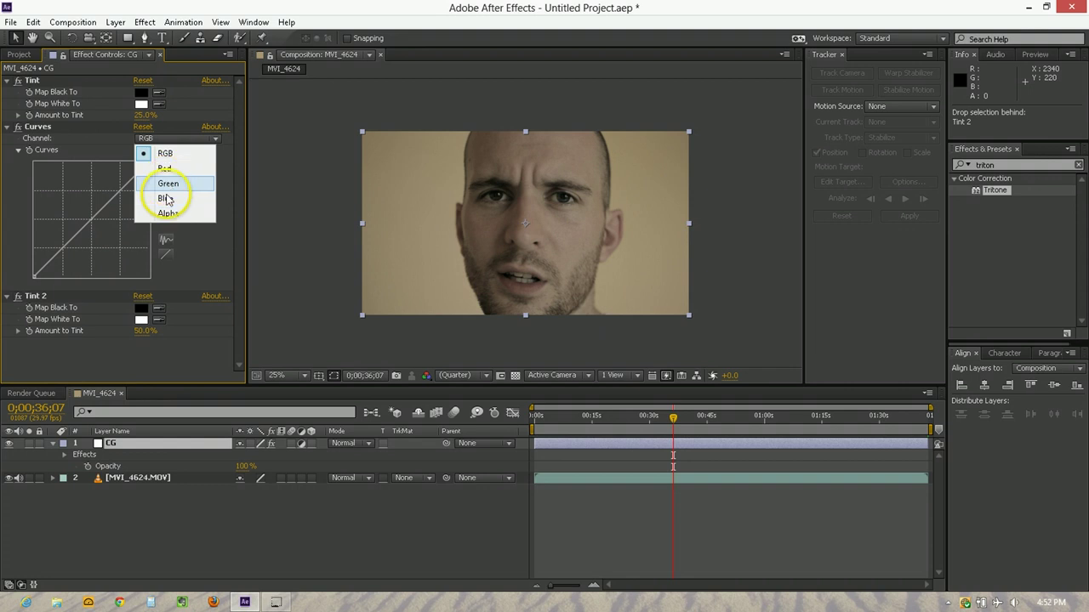
{"action": "left_click", "coordinate": [166, 198]}
{"action": "left_click", "coordinate": [639, 444]}
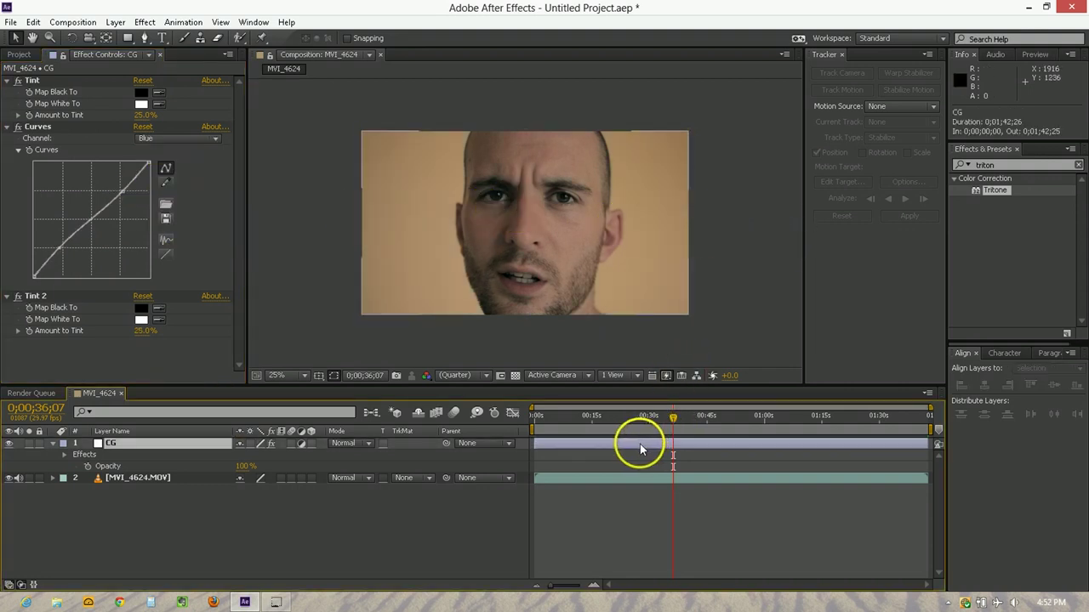
{"action": "left_click", "coordinate": [380, 525]}
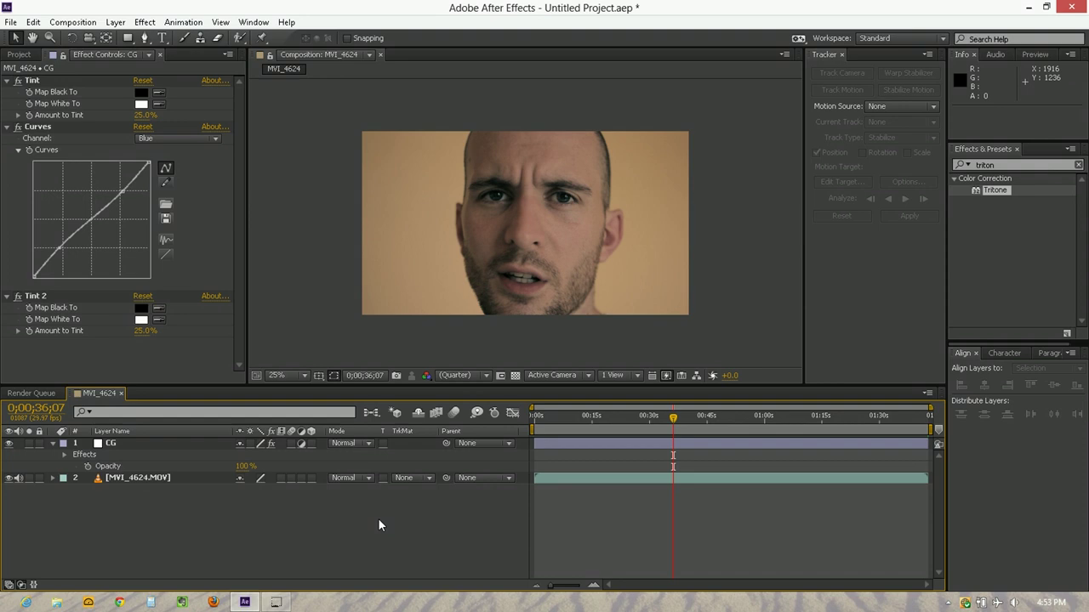
- Create a new solid layer with its default settings
{"action": "right_click", "coordinate": [131, 516]}
{"action": "mouse_move", "coordinate": [162, 367]}
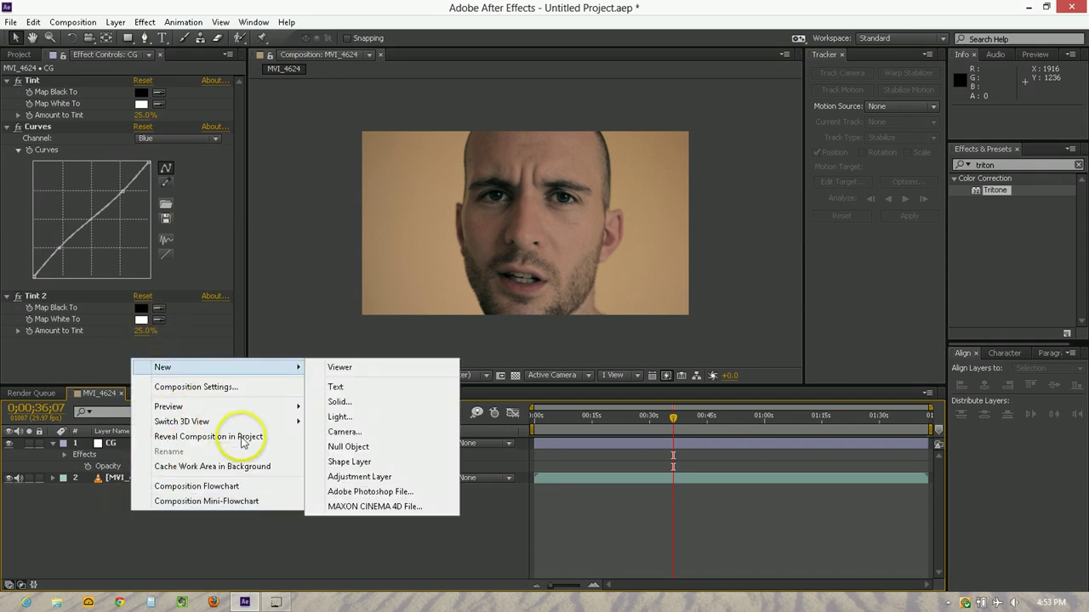
{"action": "left_click", "coordinate": [340, 401]}
{"action": "left_click", "coordinate": [571, 431]}
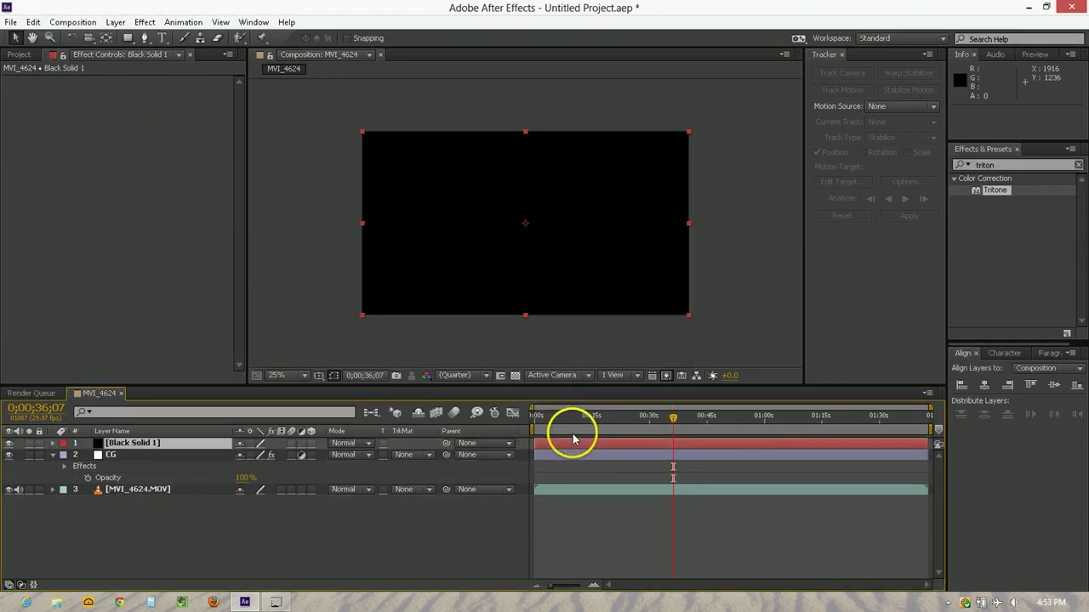
- Apply Gradient Ramp to the solid, running from the top-right to the bottom-left corner
{"action": "left_click", "coordinate": [989, 167]}
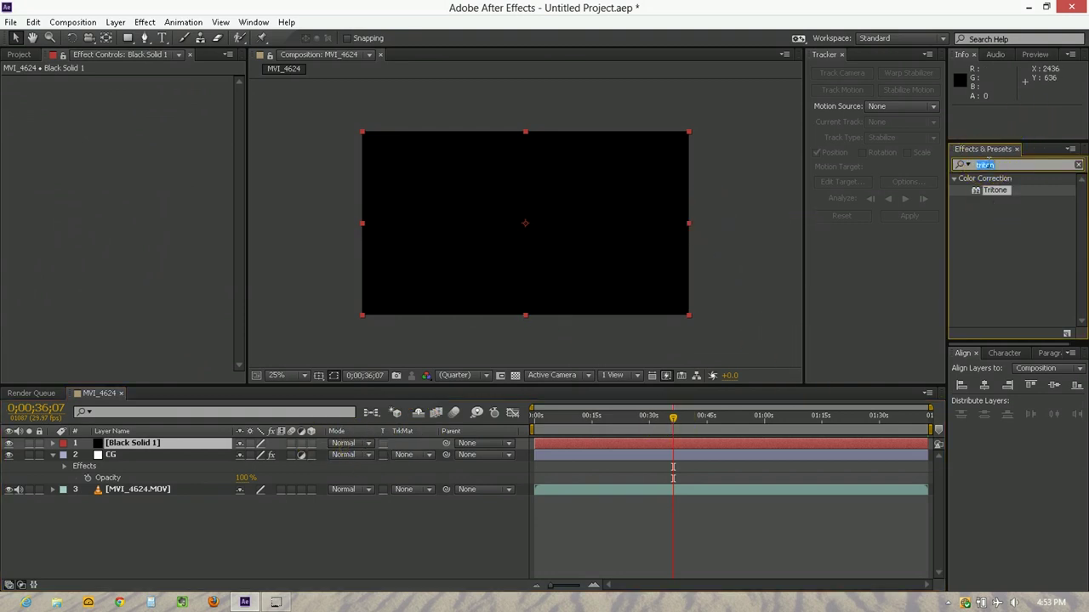
{"action": "type", "text": "r"}
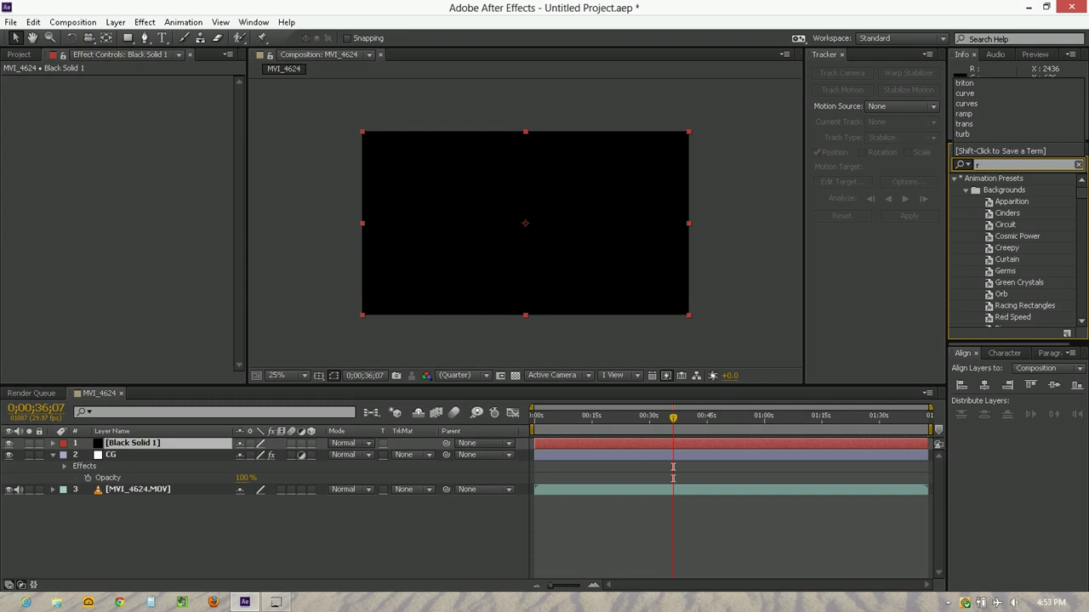
{"action": "type", "text": "amp"}
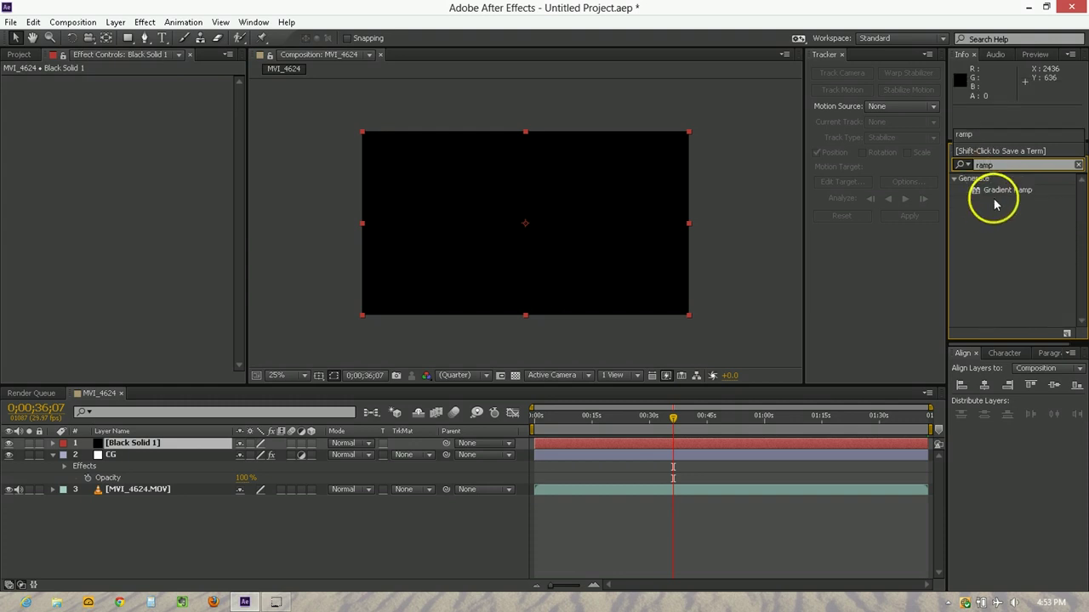
{"action": "double_click", "coordinate": [1004, 190]}
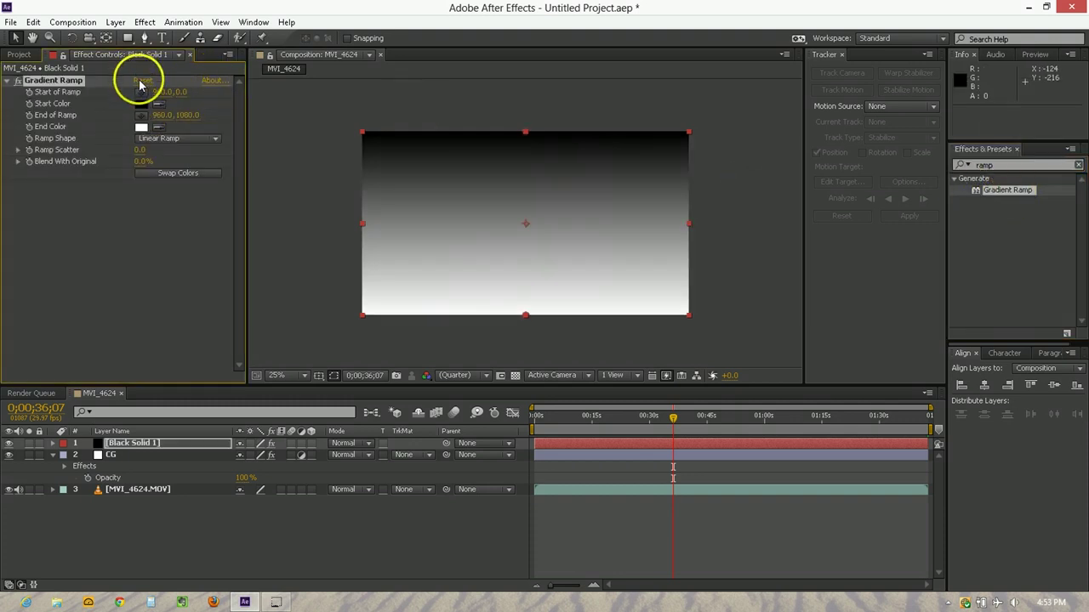
{"action": "left_click", "coordinate": [142, 91]}
{"action": "left_click", "coordinate": [681, 139]}
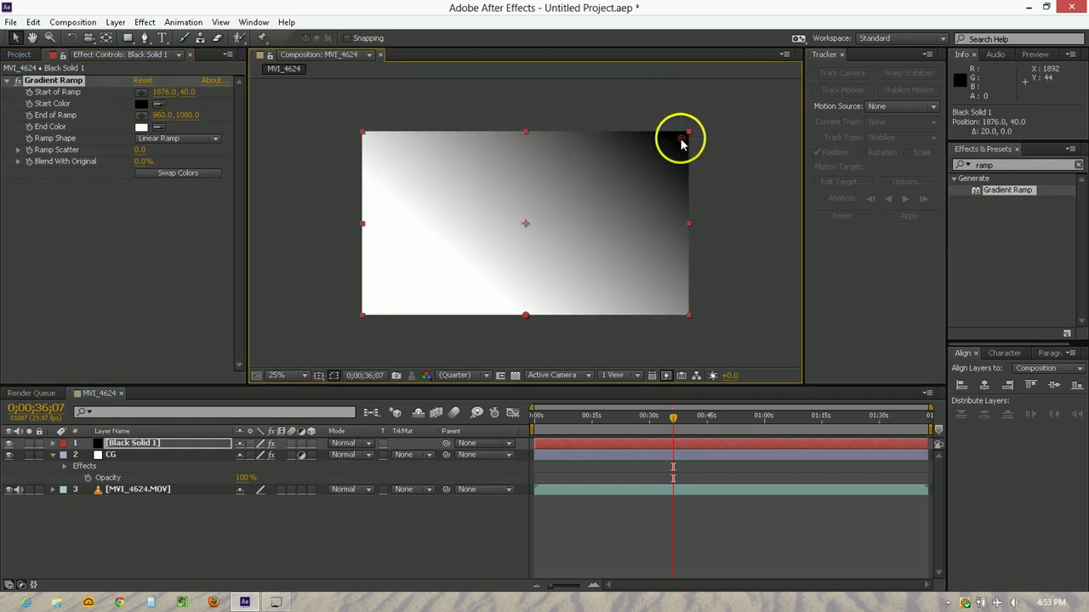
{"action": "left_click", "coordinate": [141, 115]}
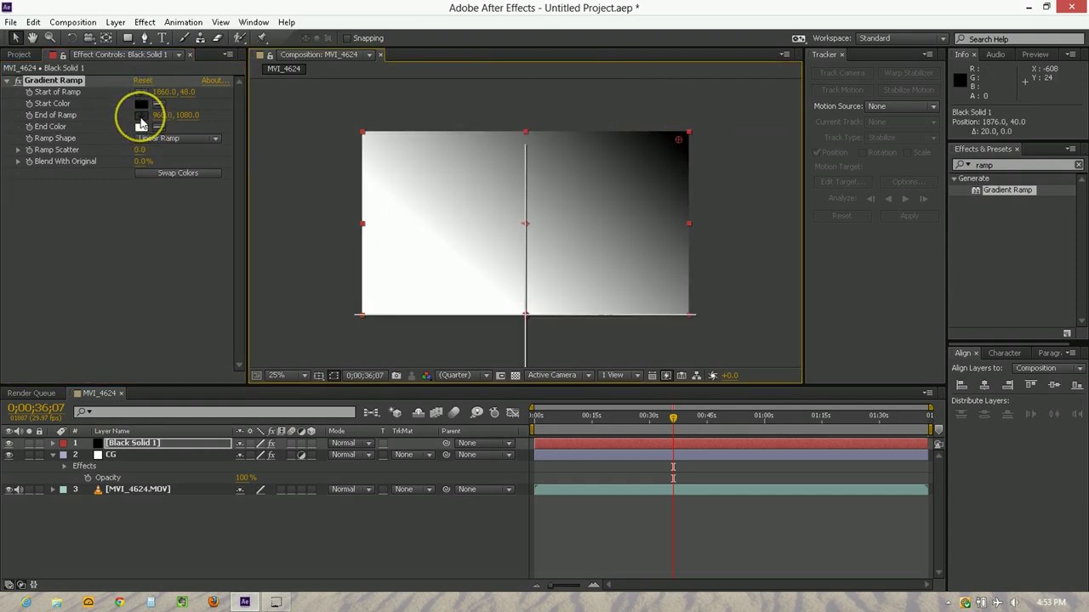
{"action": "left_click", "coordinate": [366, 313]}
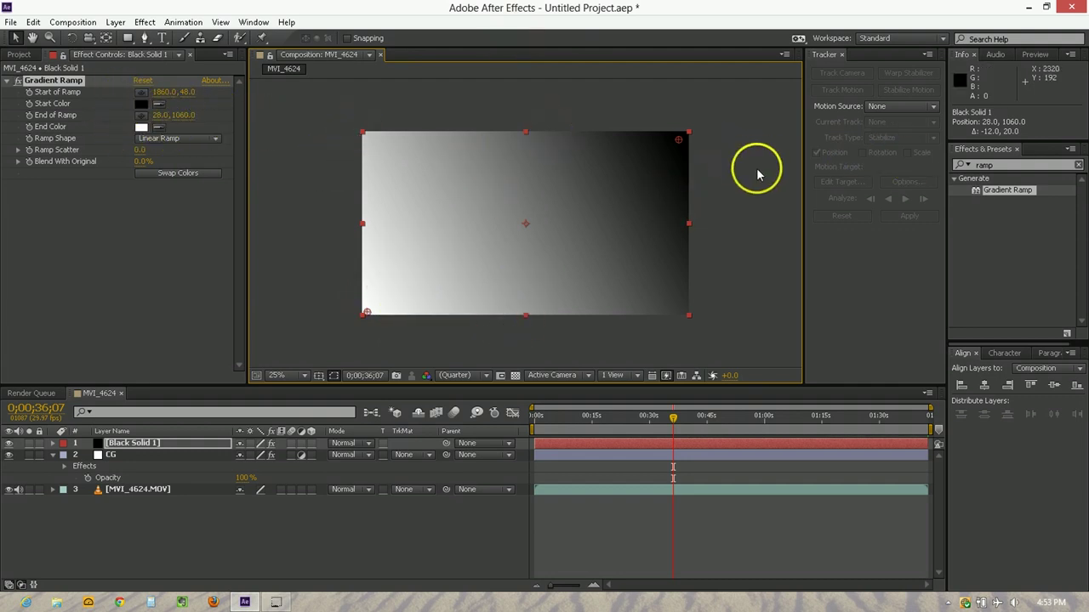
- Set the ramp's start colour to red and end colour to yellow FFFC00
{"action": "left_click", "coordinate": [140, 104]}
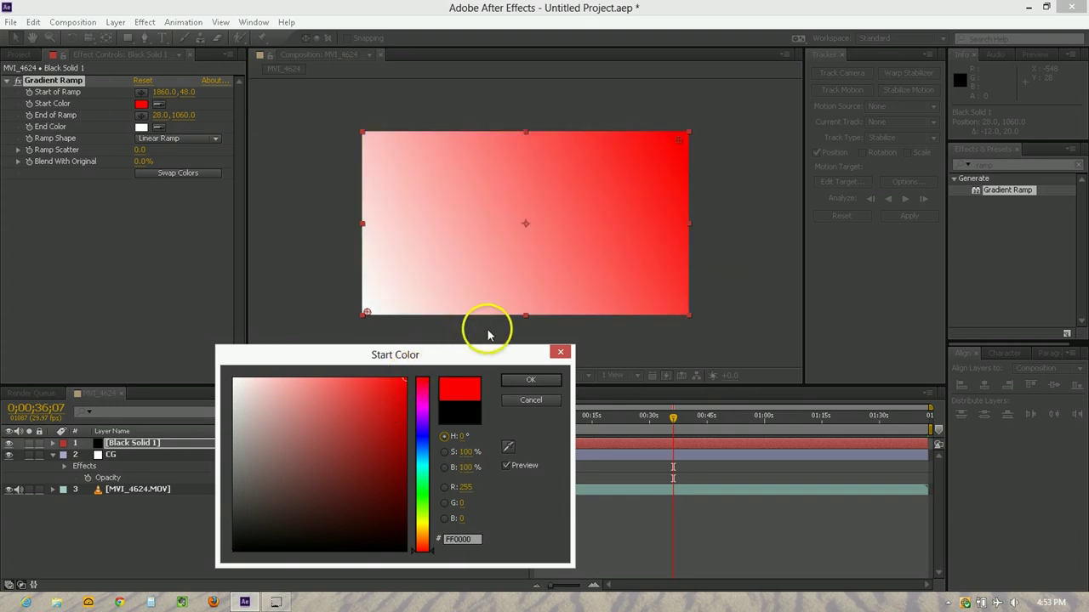
{"action": "left_click", "coordinate": [529, 379]}
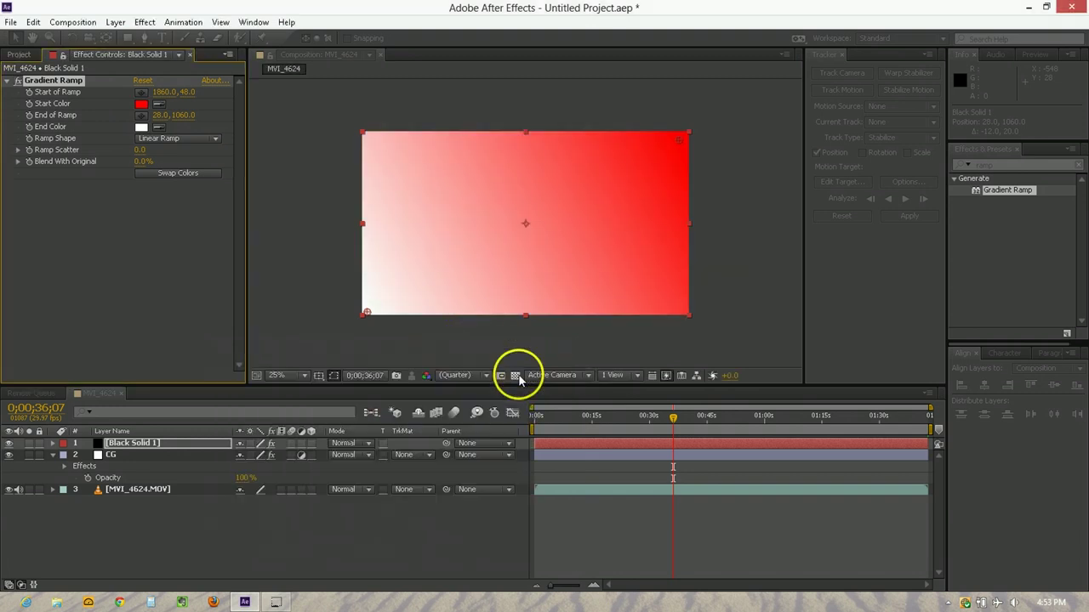
{"action": "left_click", "coordinate": [141, 127]}
{"action": "left_click_drag", "start_coordinate": [417, 534], "coordinate": [418, 520]}
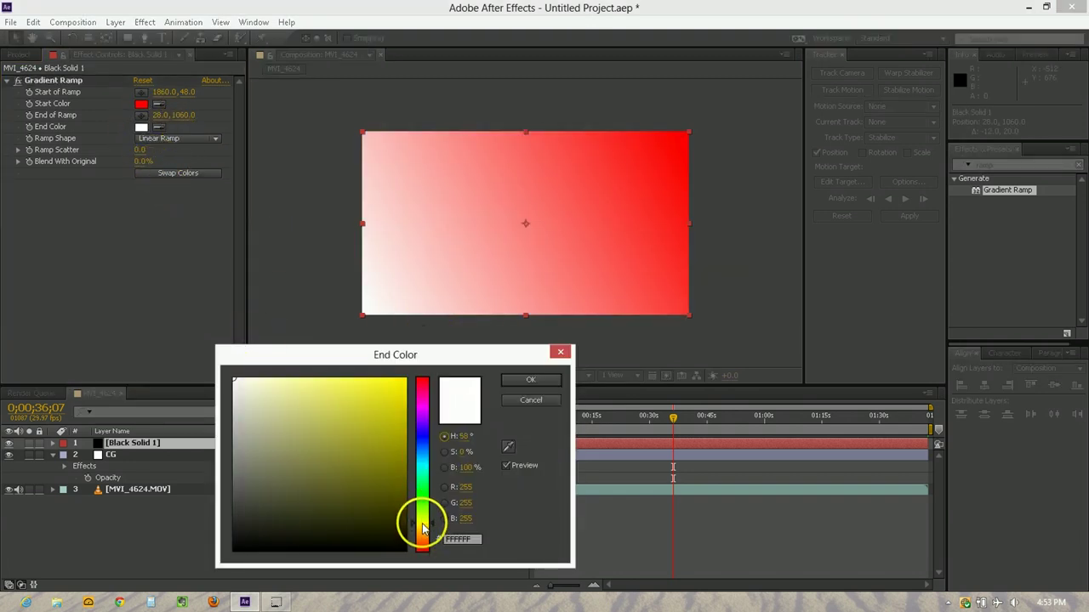
{"action": "left_click", "coordinate": [407, 381]}
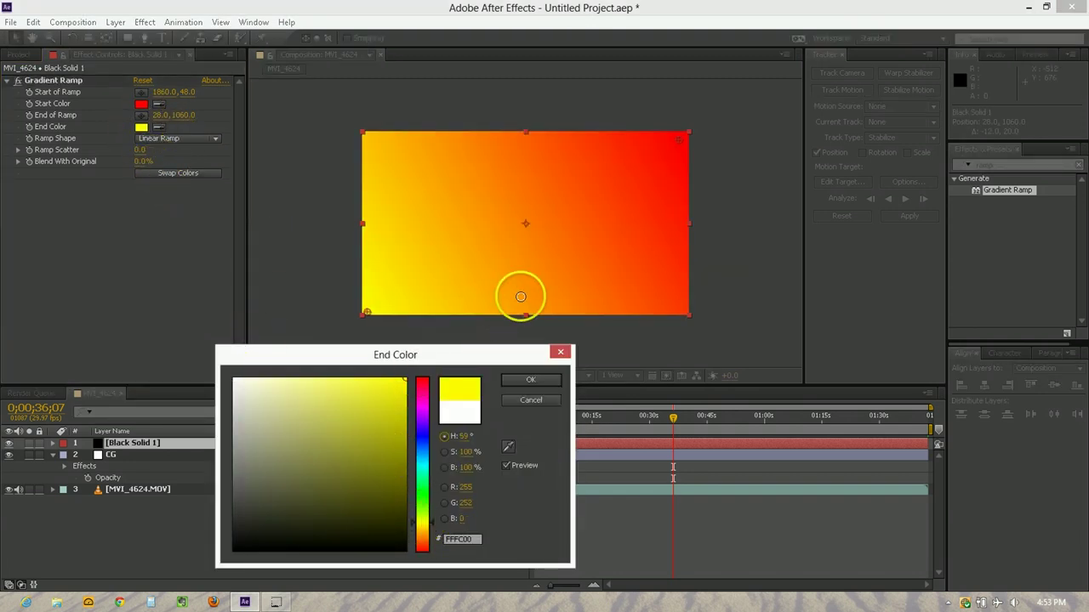
{"action": "left_click", "coordinate": [527, 379]}
- Set the gradient solid to Add blending and lower its opacity to 23%
{"action": "left_click", "coordinate": [349, 446]}
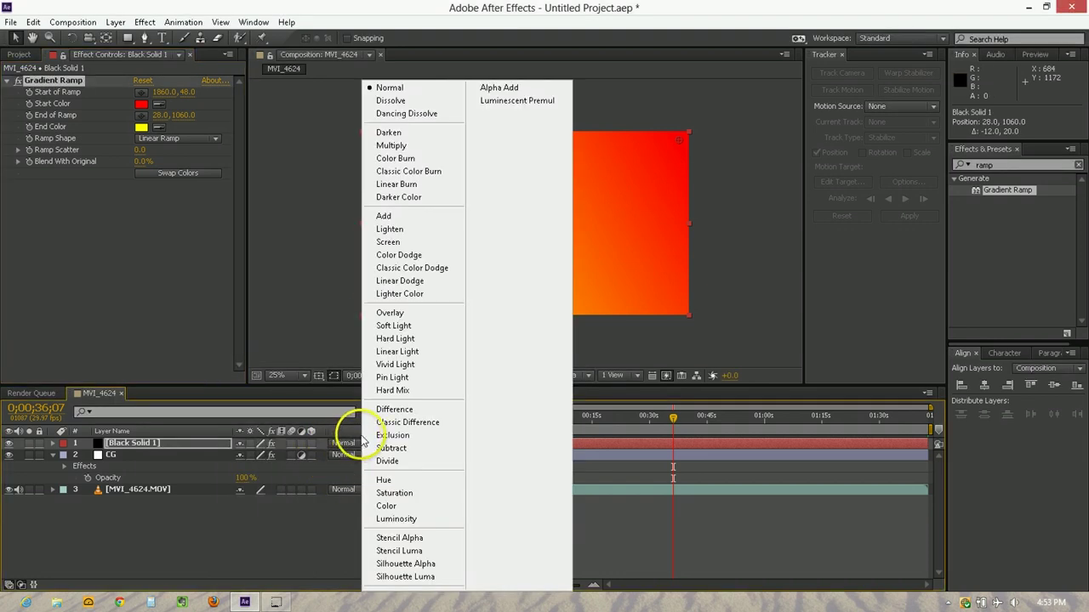
{"action": "left_click", "coordinate": [417, 217]}
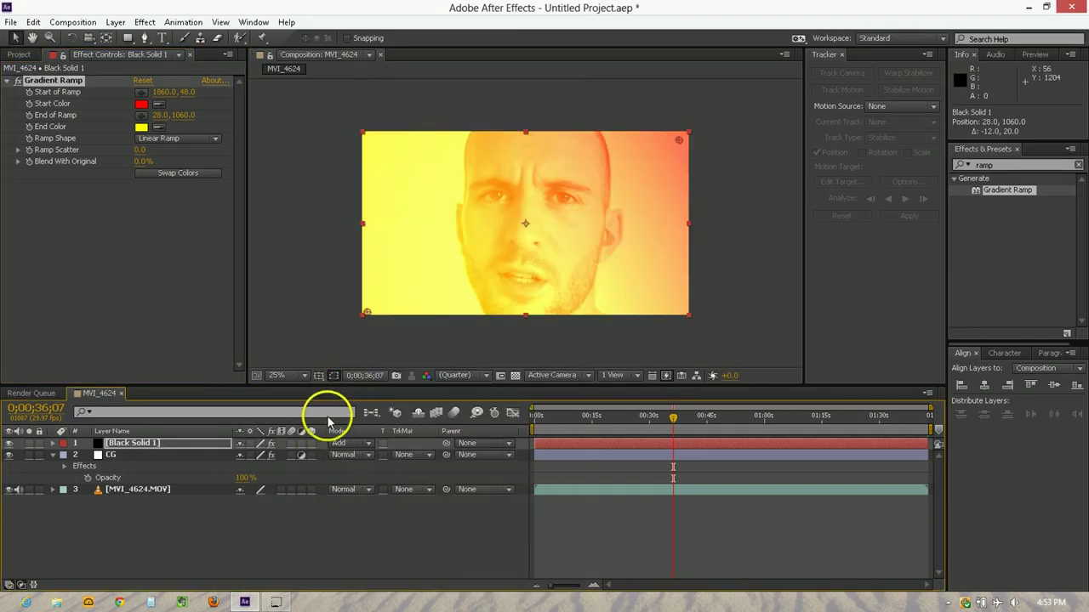
{"action": "left_click", "coordinate": [150, 445]}
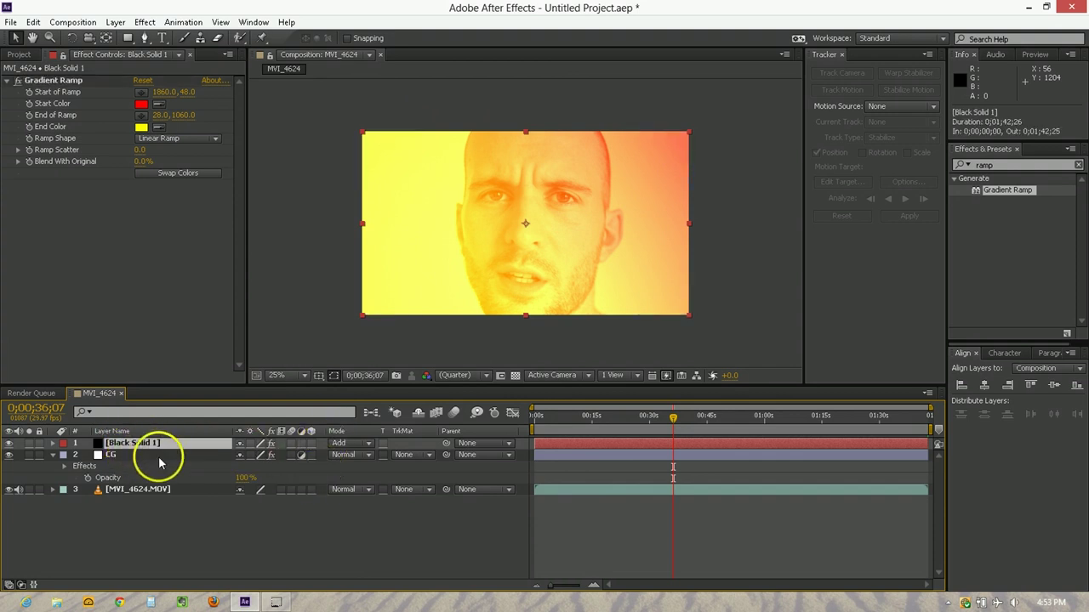
{"action": "key", "text": "alt+shift+t"}
{"action": "left_click_drag", "start_coordinate": [243, 453], "coordinate": [244, 461]}
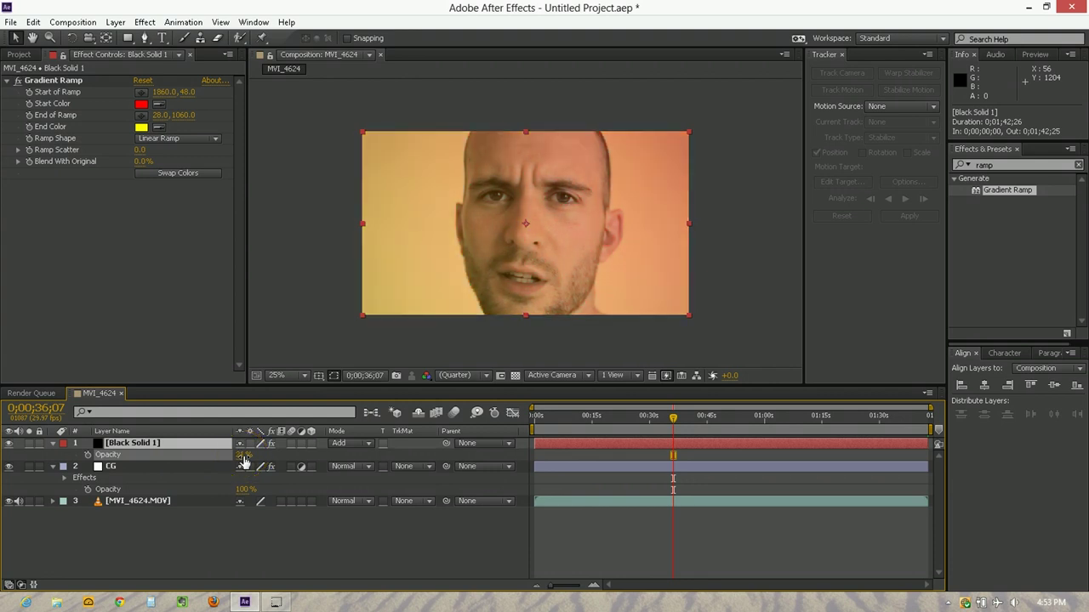
- Try Lighten and Screen blending on the gradient solid, judging it around 19 seconds
{"action": "left_click", "coordinate": [347, 443]}
{"action": "left_click", "coordinate": [420, 237]}
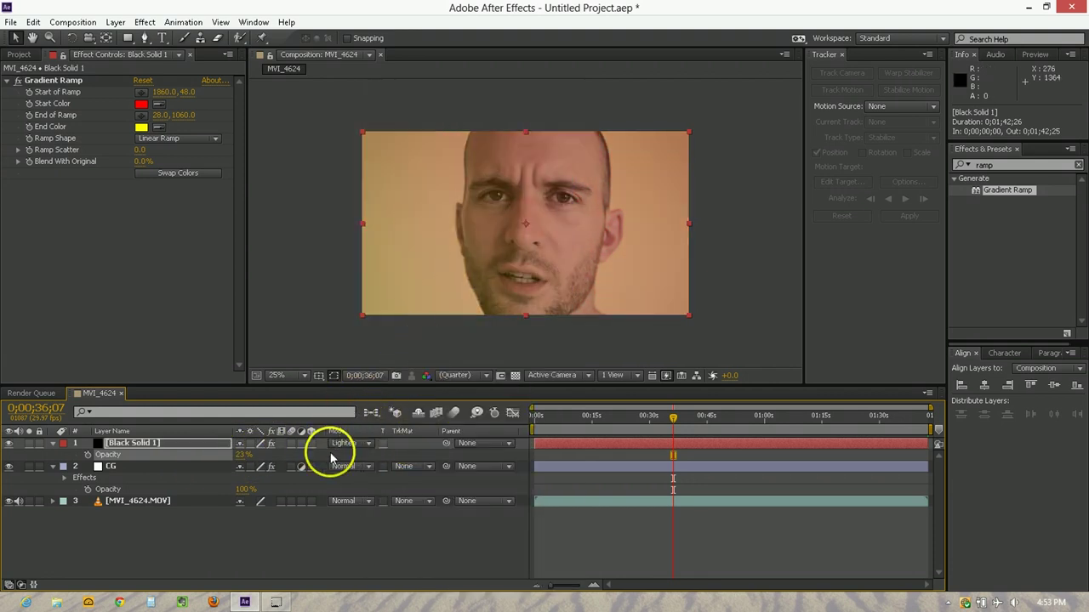
{"action": "left_click", "coordinate": [342, 443]}
{"action": "left_click", "coordinate": [380, 243]}
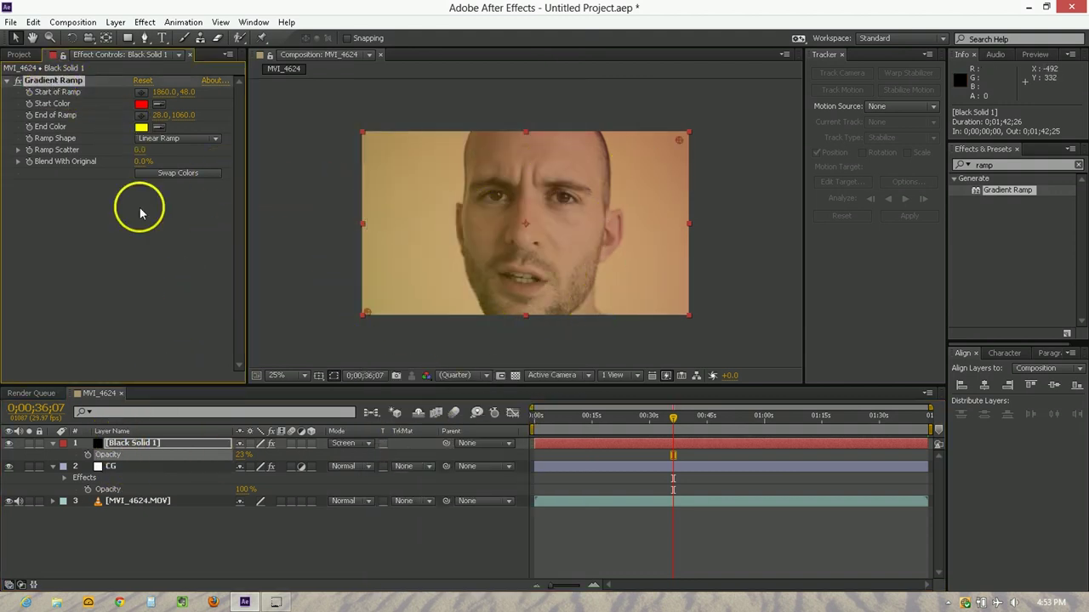
{"action": "left_click", "coordinate": [340, 550]}
{"action": "scroll", "coordinate": [595, 230], "scroll_direction": "up", "scroll_amount": 2}
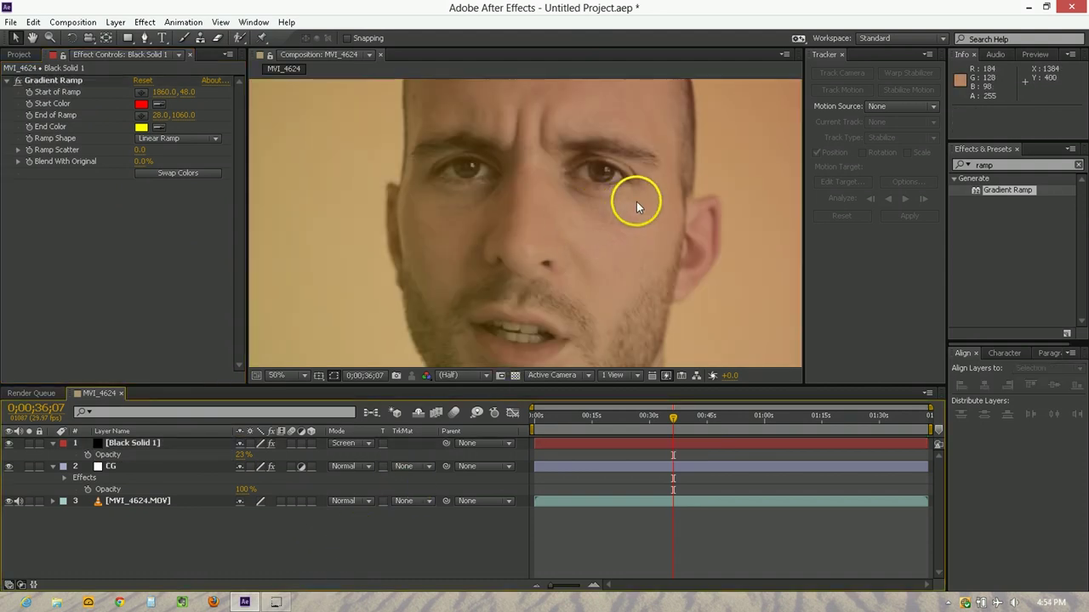
{"action": "scroll", "coordinate": [731, 128], "scroll_direction": "down", "scroll_amount": 2}
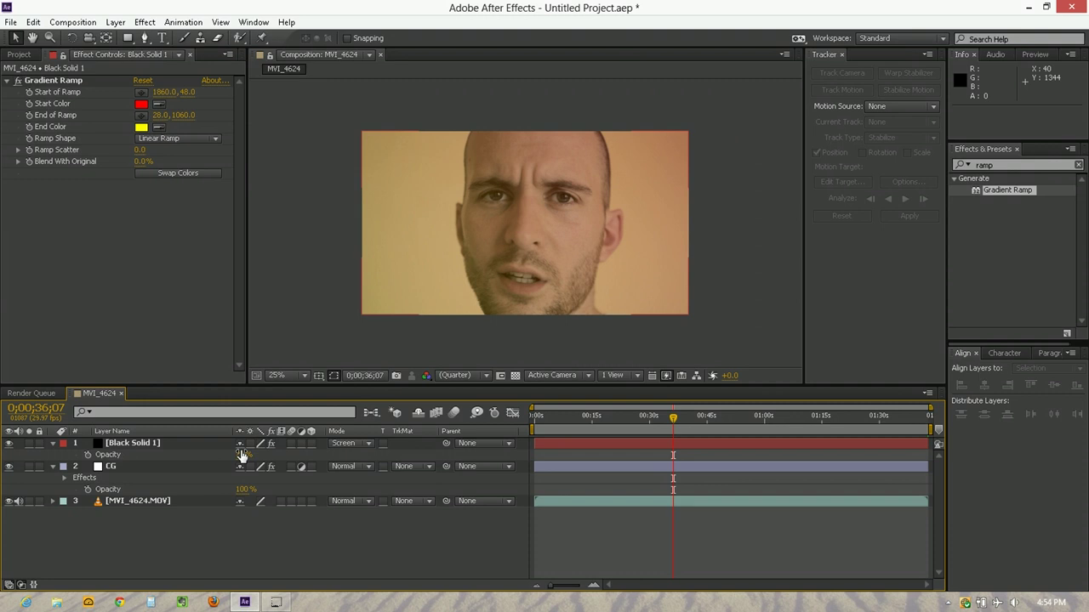
{"action": "mouse_move", "coordinate": [627, 417]}
{"action": "left_mouse_down"}
{"action": "mouse_move", "coordinate": [593, 416]}
{"action": "mouse_move", "coordinate": [609, 417]}
{"action": "left_mouse_up"}
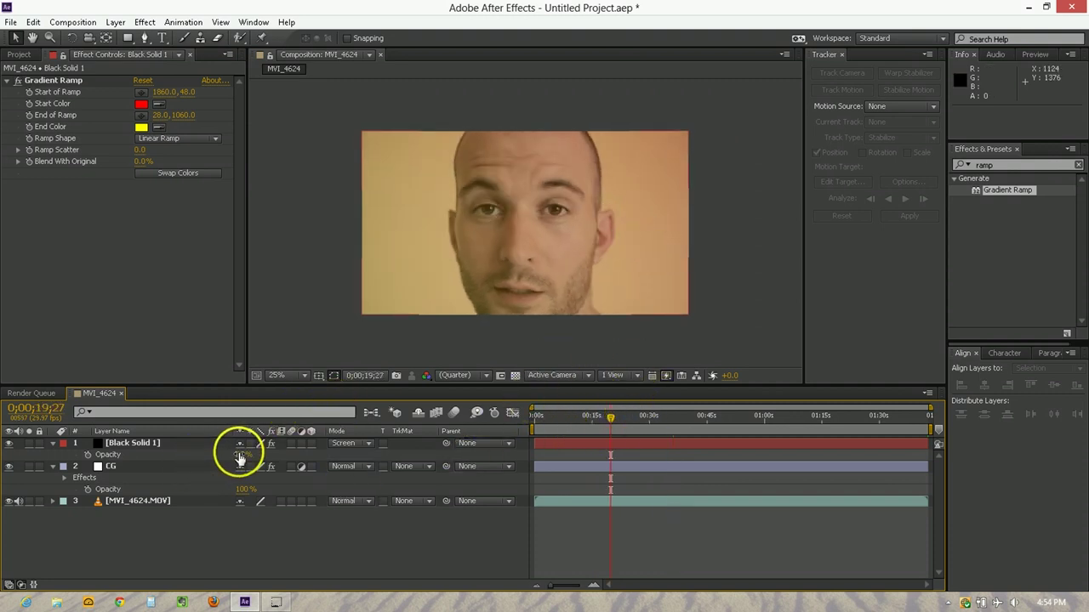
- Return the gradient solid to Add blending and reduce its opacity to 10%
{"action": "left_click", "coordinate": [343, 439]}
{"action": "left_click", "coordinate": [374, 214]}
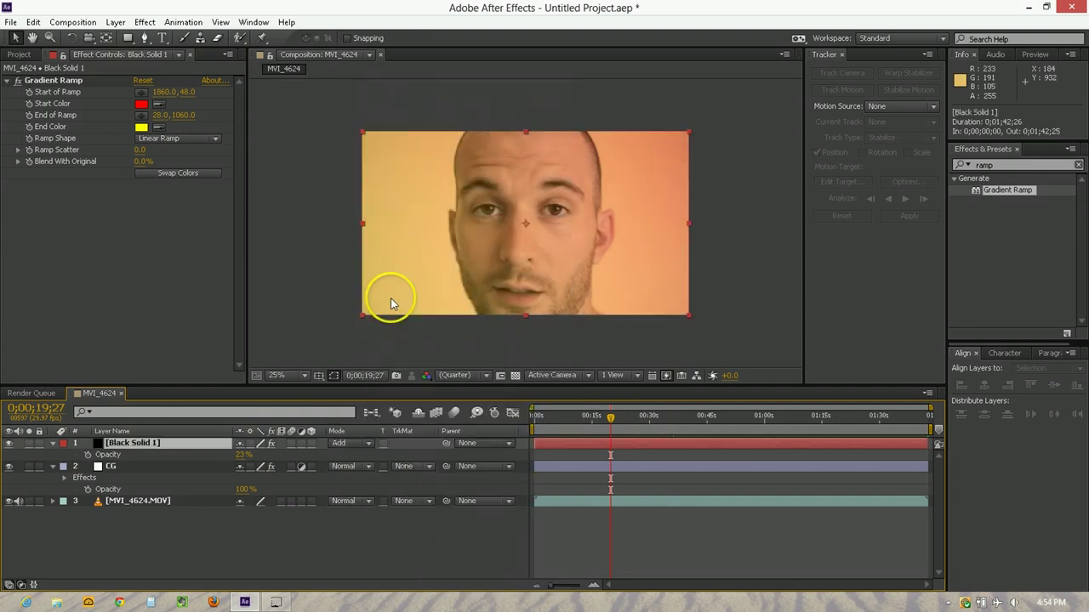
{"action": "left_click_drag", "start_coordinate": [243, 453], "coordinate": [243, 460]}
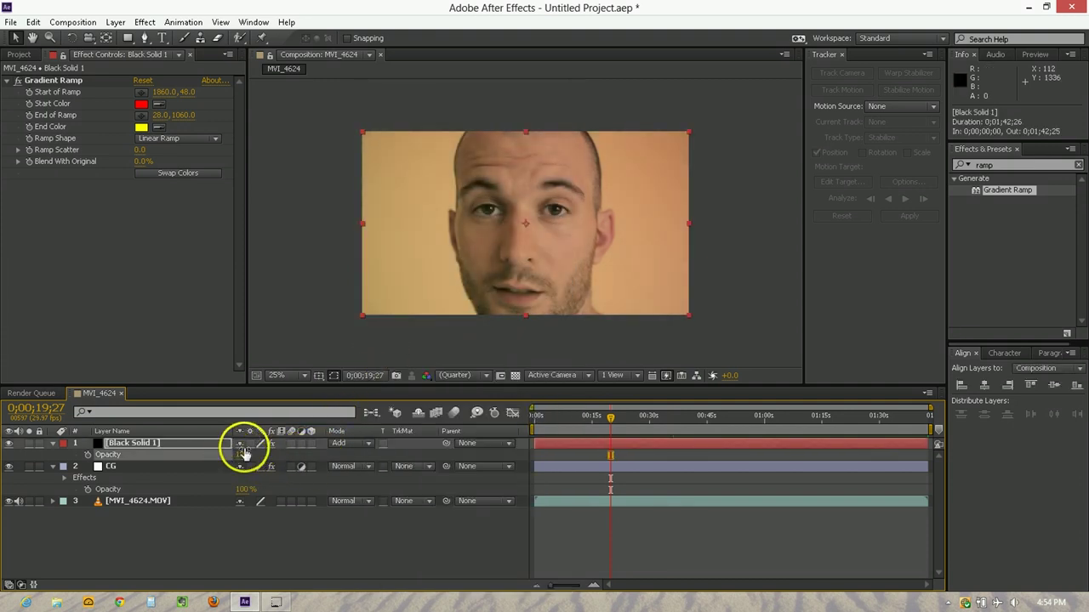
{"action": "left_click", "coordinate": [513, 525]}
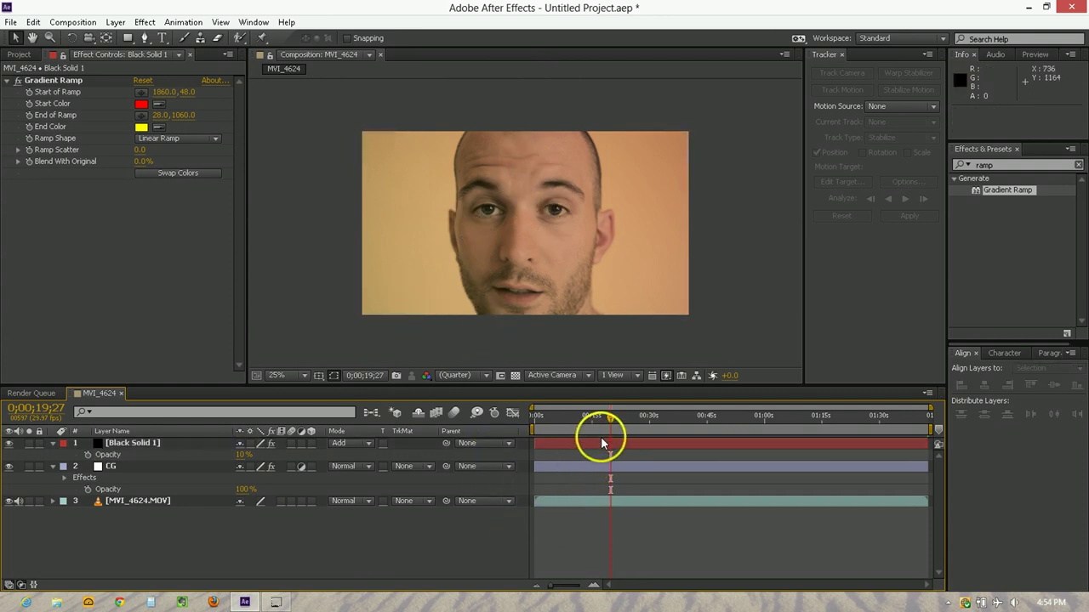
- Switch the Gradient Ramp to Radial Ramp and drag its start point toward the upper right
{"action": "left_click", "coordinate": [213, 139]}
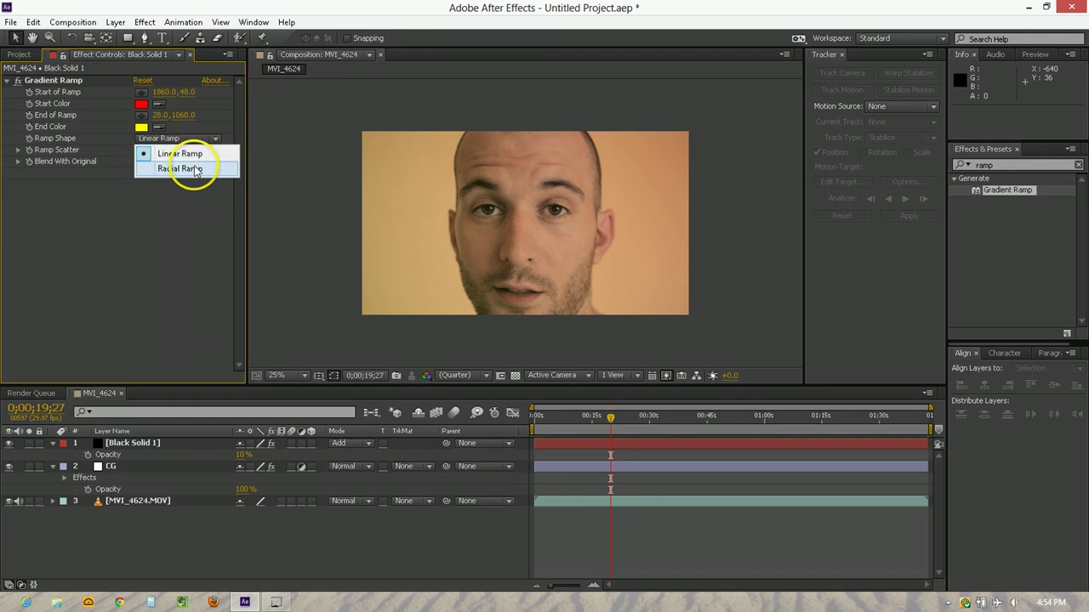
{"action": "left_click", "coordinate": [195, 169]}
{"action": "left_click", "coordinate": [676, 145]}
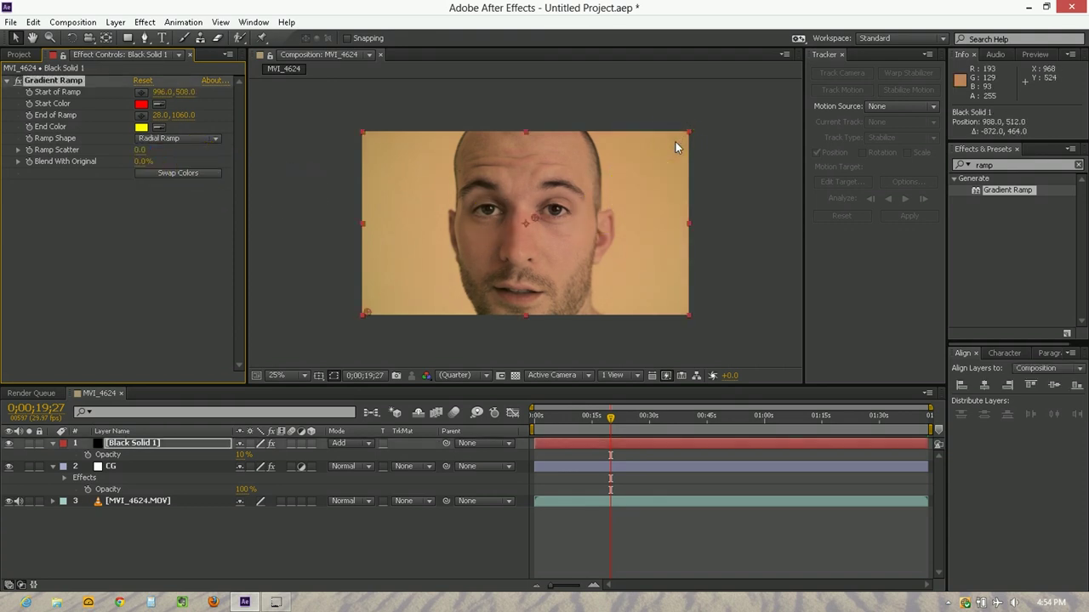
{"action": "left_click_drag", "start_coordinate": [527, 221], "coordinate": [682, 138]}
- Return Ramp Shape to Linear Ramp with the start point at 1880, 40
{"action": "left_click", "coordinate": [177, 139]}
{"action": "left_click", "coordinate": [166, 151]}
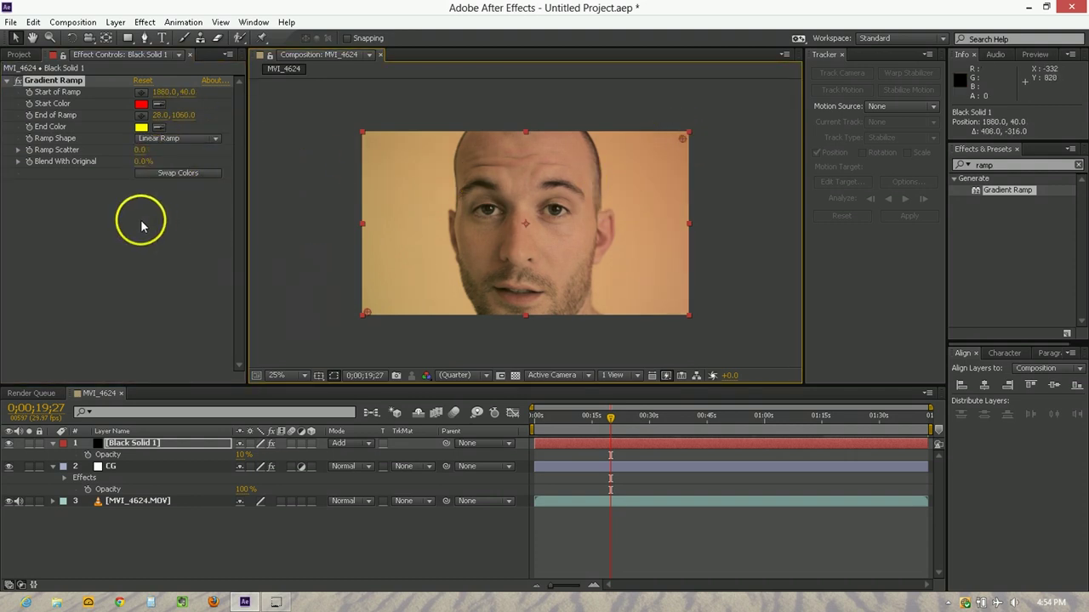
{"action": "left_click", "coordinate": [74, 101]}
{"action": "left_click", "coordinate": [988, 169]}
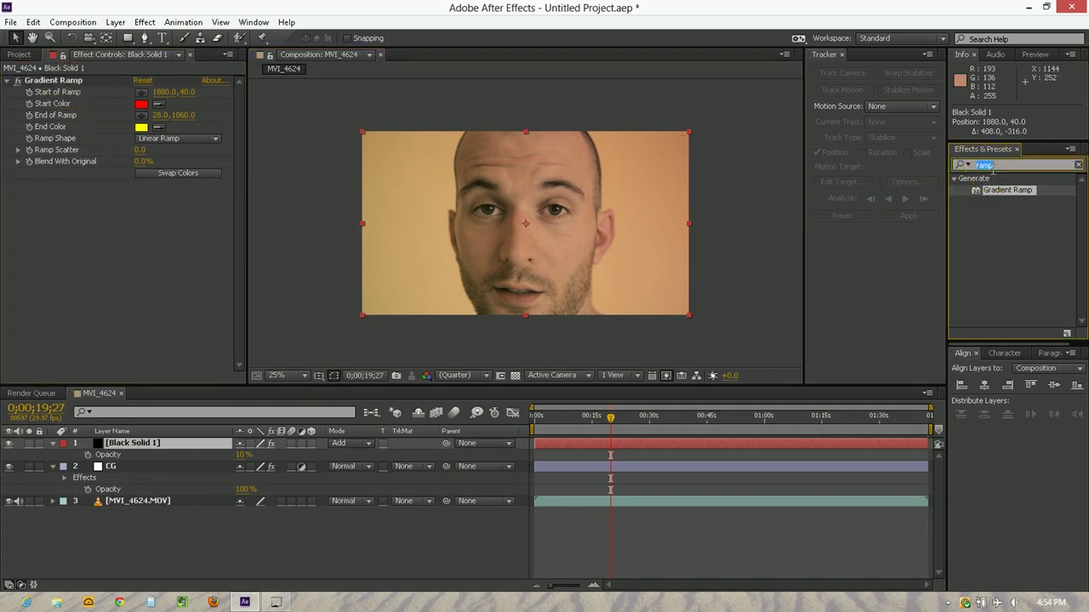
- Apply Glow to Black Solid 1 and raise the solid's opacity to 100%
{"action": "type", "text": "glow"}
{"action": "left_click_drag", "start_coordinate": [1003, 226], "coordinate": [182, 239]}
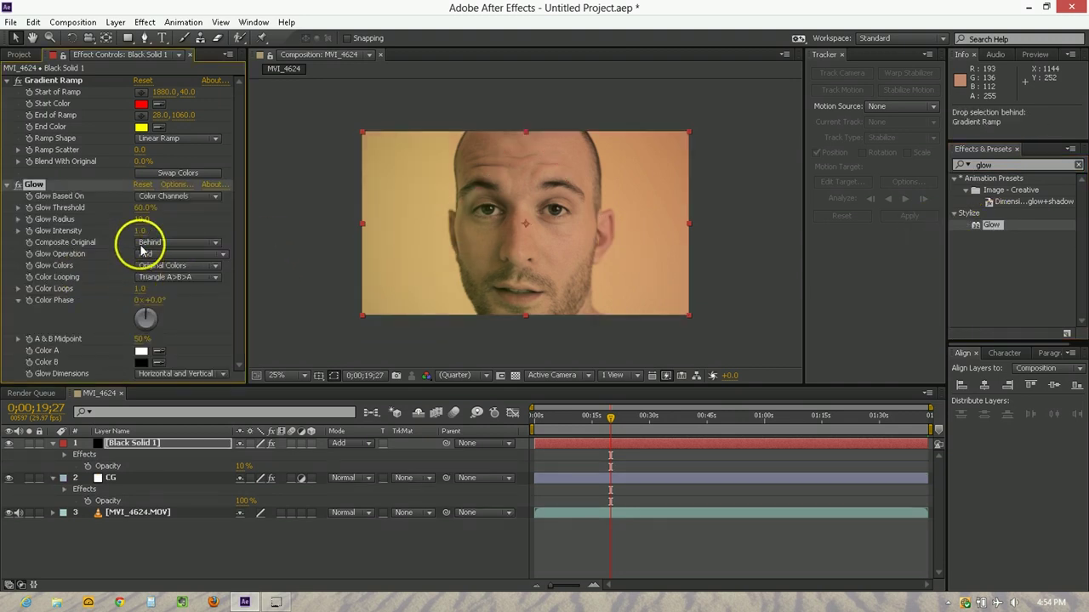
{"action": "left_click_drag", "start_coordinate": [244, 473], "coordinate": [432, 444]}
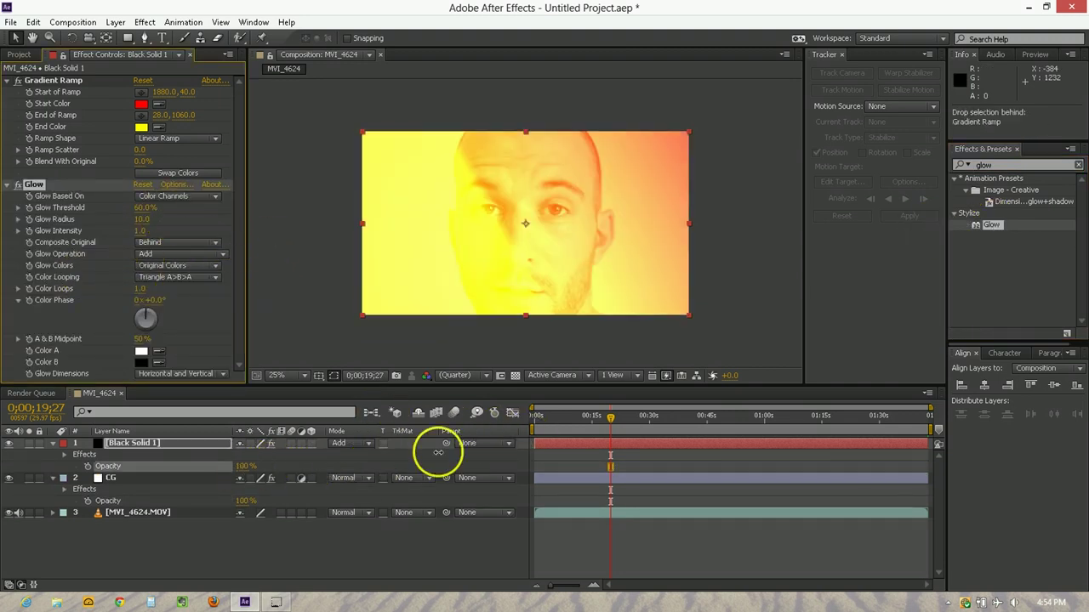
- Set glow Color B to white, Glow Colors to A & B Colors, and Threshold to 65.5%
{"action": "left_click", "coordinate": [158, 366]}
{"action": "left_click", "coordinate": [144, 353]}
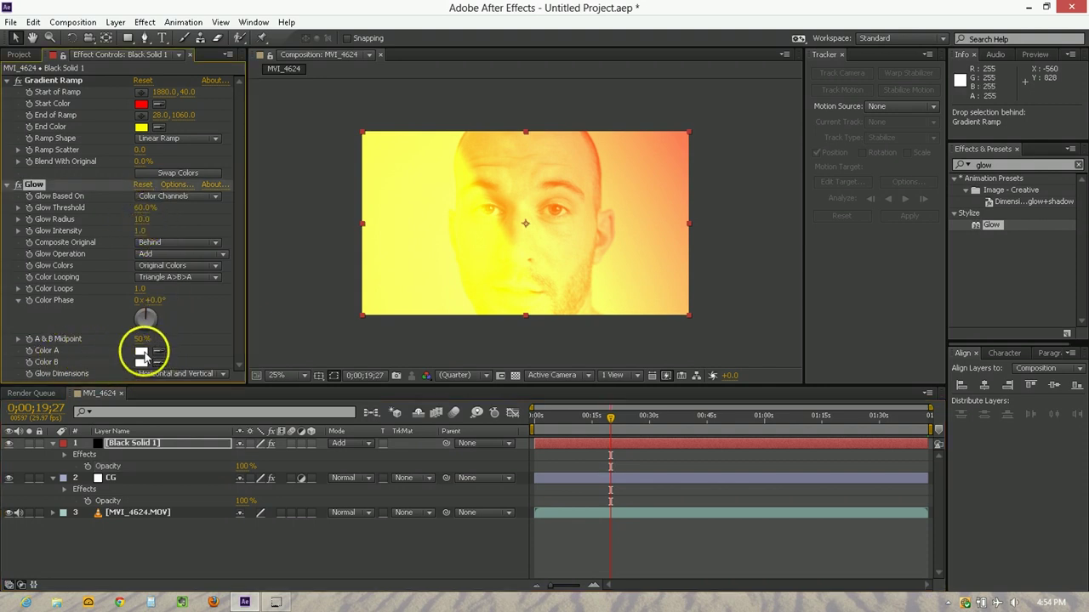
{"action": "left_click", "coordinate": [168, 266]}
{"action": "left_click", "coordinate": [178, 296]}
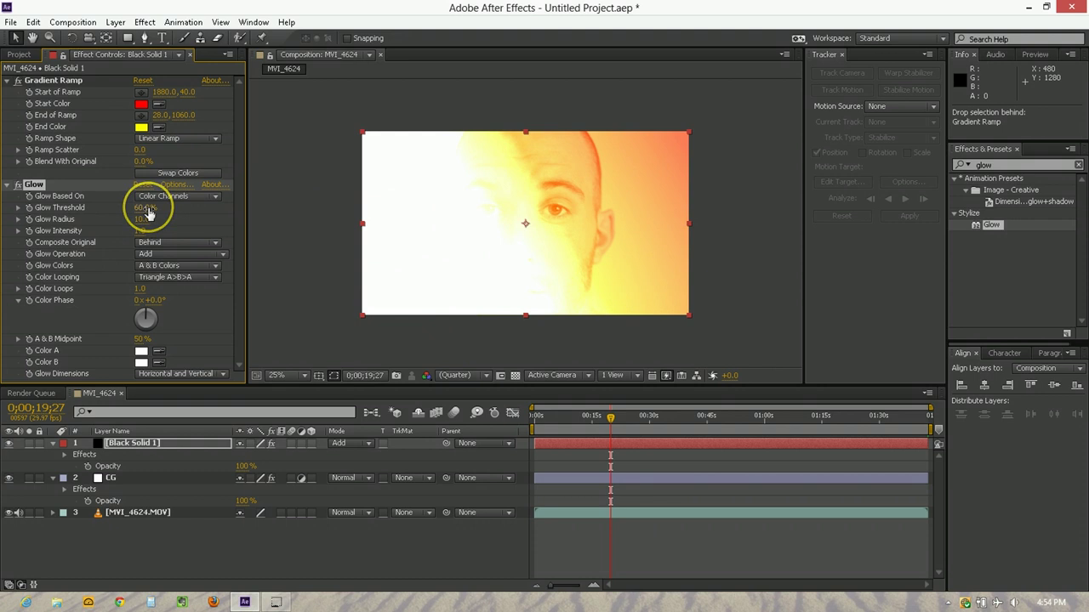
{"action": "left_click_drag", "start_coordinate": [151, 207], "coordinate": [195, 231]}
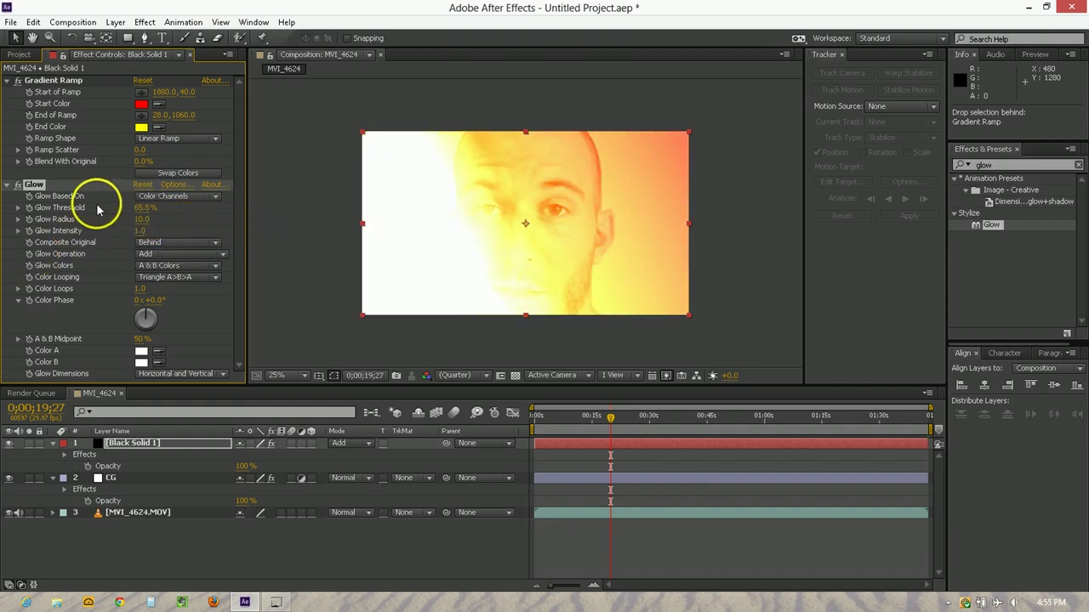
{"action": "left_click", "coordinate": [51, 80]}
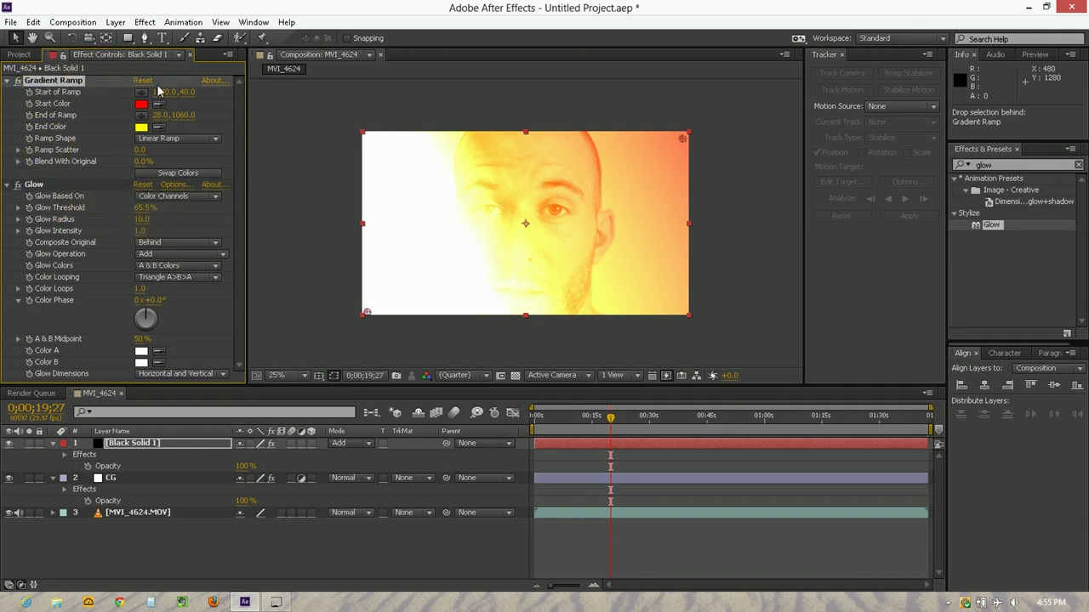
- Replace the Gradient Ramp with a 4-Color Gradient placed above Glow
{"action": "key", "text": "Delete"}
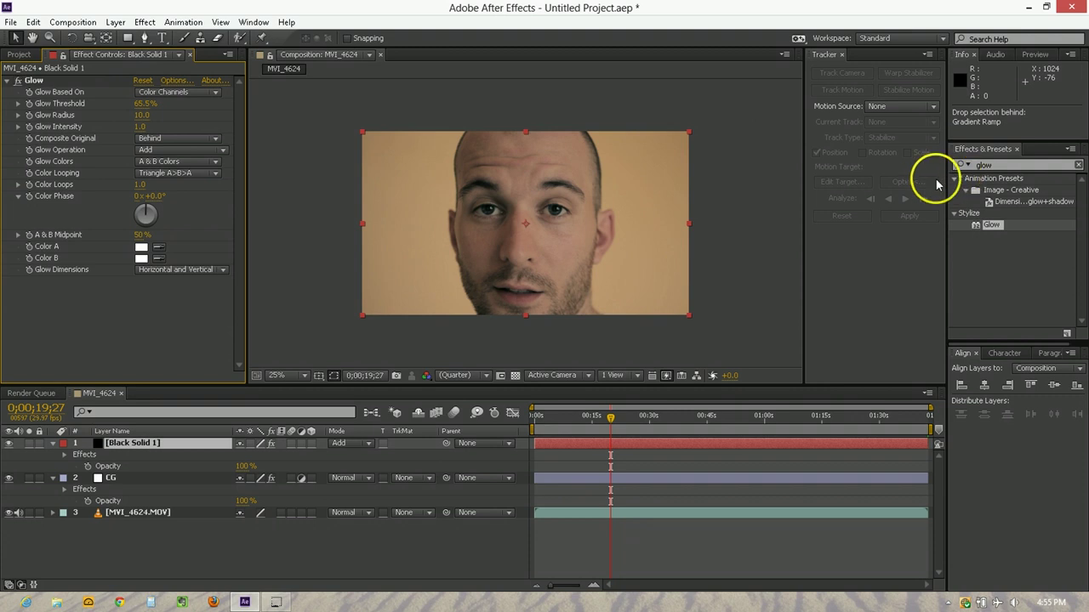
{"action": "double_click", "coordinate": [985, 164]}
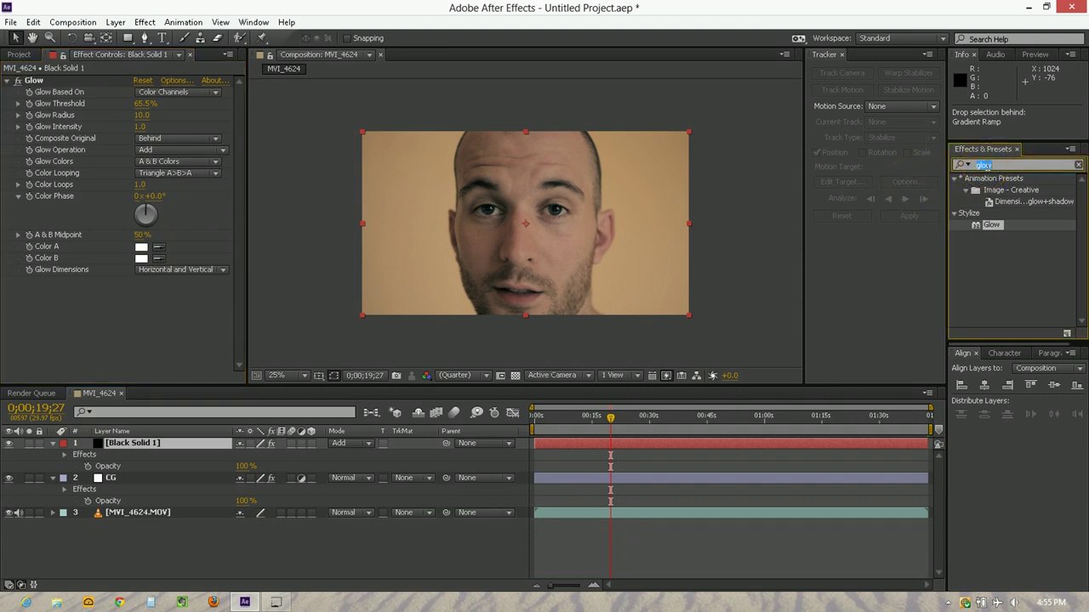
{"action": "type", "text": "4-c"}
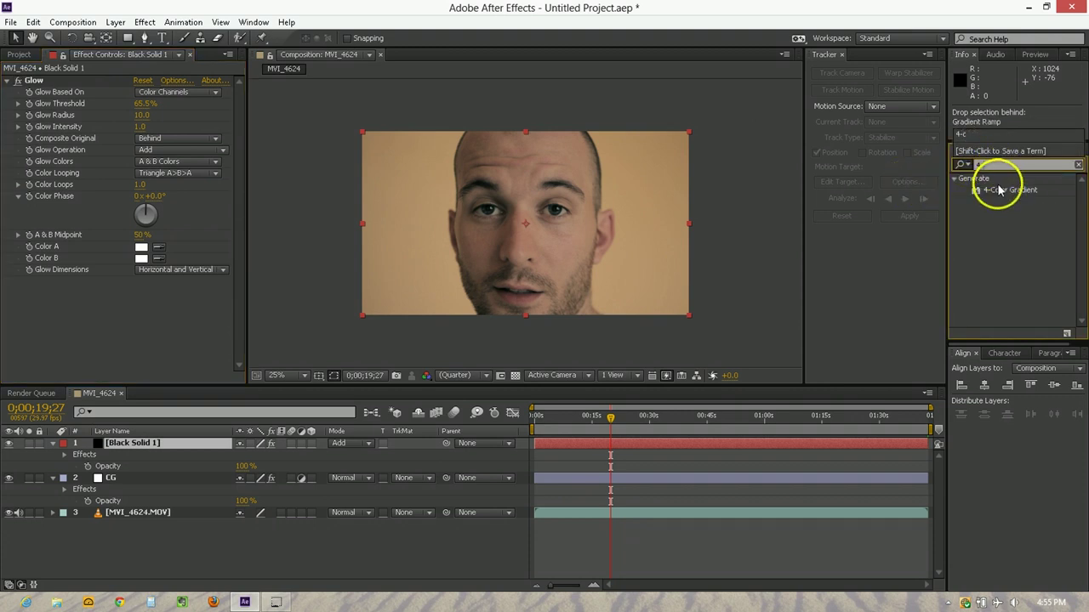
{"action": "left_click_drag", "start_coordinate": [996, 186], "coordinate": [47, 80]}
- Set Color 2 to Color 1's yellow and Color 3 to red, nudging Point 1
{"action": "left_click_drag", "start_coordinate": [397, 155], "coordinate": [425, 166]}
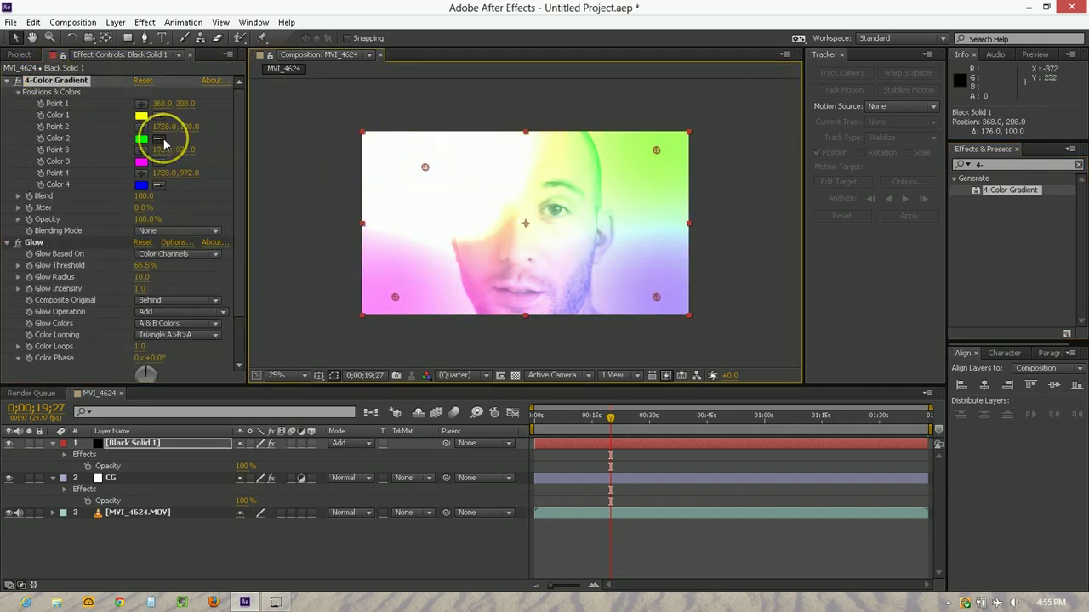
{"action": "left_click", "coordinate": [158, 138]}
{"action": "left_click", "coordinate": [141, 115]}
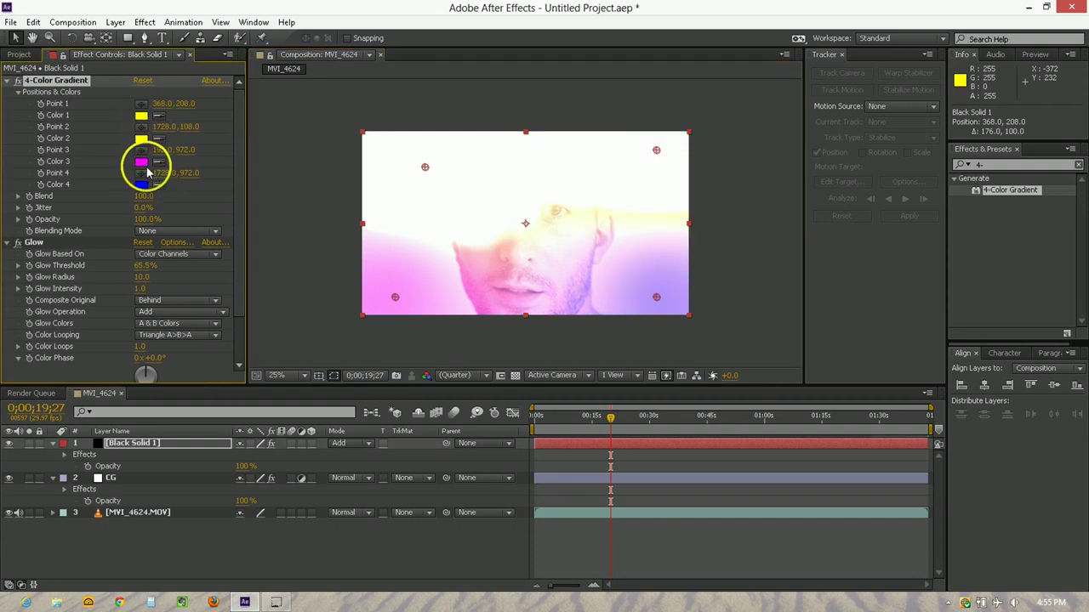
{"action": "left_click", "coordinate": [141, 161]}
{"action": "left_click_drag", "start_coordinate": [414, 497], "coordinate": [422, 381]}
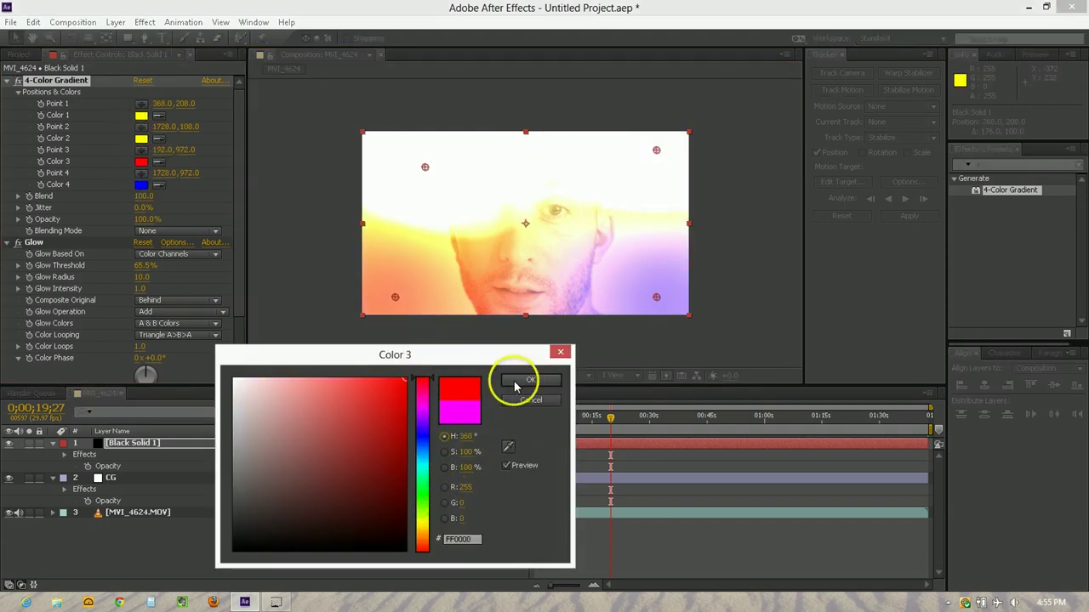
{"action": "left_click", "coordinate": [523, 379]}
- Reposition gradient Points 1–4 around the face so it shows through the glow
{"action": "left_click_drag", "start_coordinate": [656, 151], "coordinate": [519, 267]}
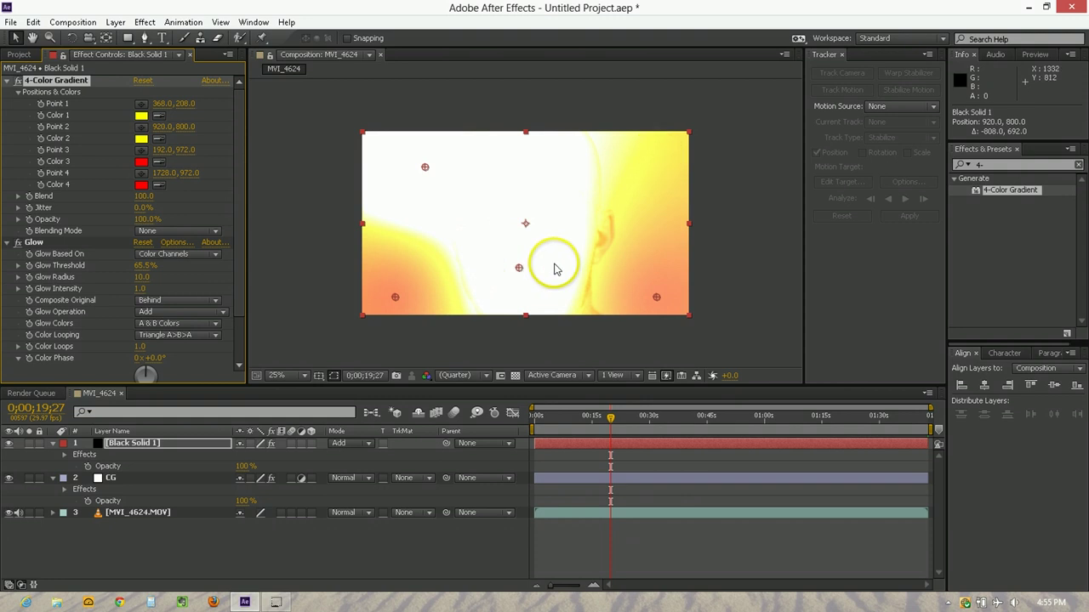
{"action": "left_click_drag", "start_coordinate": [655, 297], "coordinate": [686, 251]}
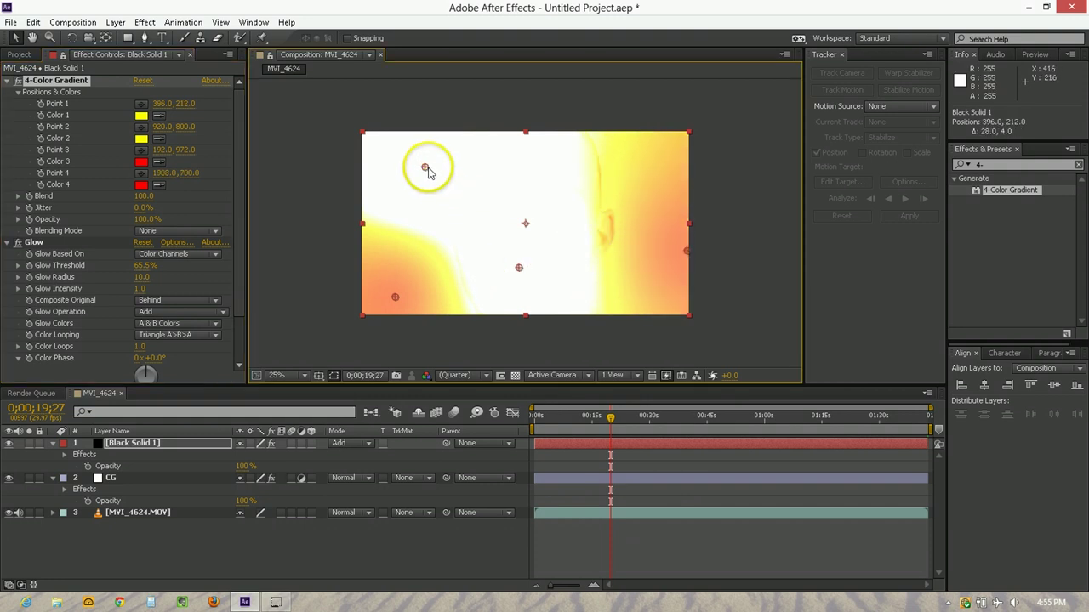
{"action": "left_click_drag", "start_coordinate": [428, 170], "coordinate": [452, 208]}
{"action": "left_click_drag", "start_coordinate": [430, 170], "coordinate": [593, 189]}
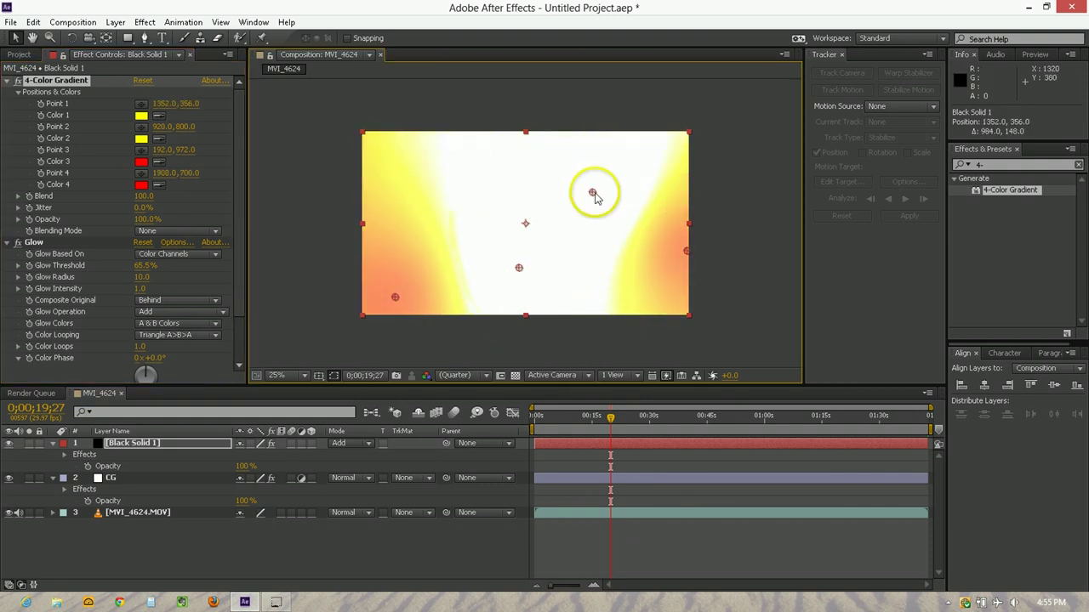
{"action": "left_click_drag", "start_coordinate": [523, 269], "coordinate": [406, 204]}
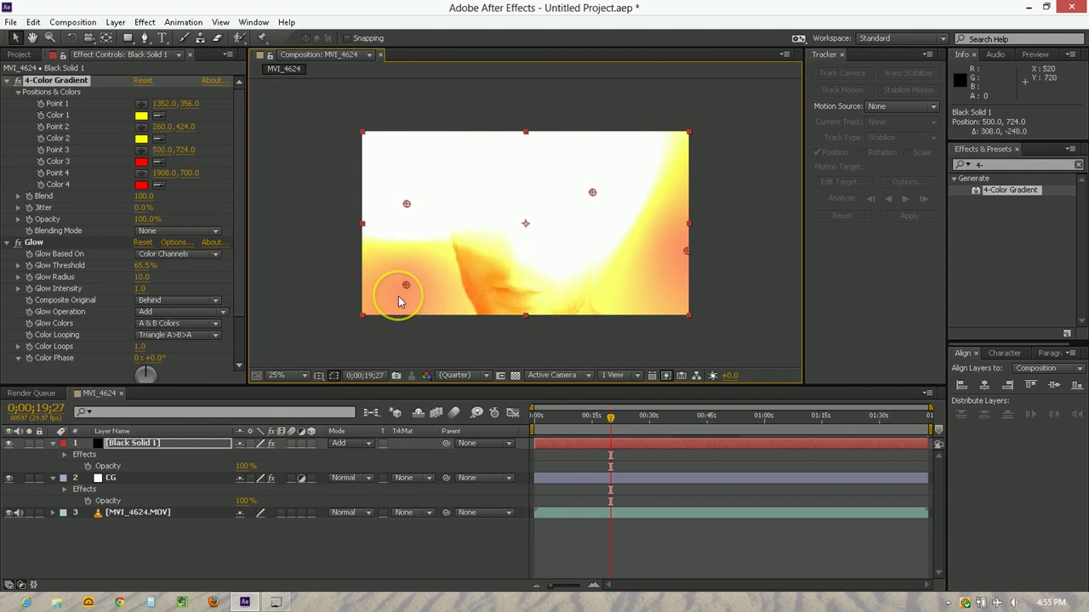
{"action": "left_click_drag", "start_coordinate": [397, 297], "coordinate": [416, 197]}
{"action": "left_click_drag", "start_coordinate": [593, 192], "coordinate": [615, 240]}
{"action": "left_click_drag", "start_coordinate": [689, 253], "coordinate": [633, 224]}
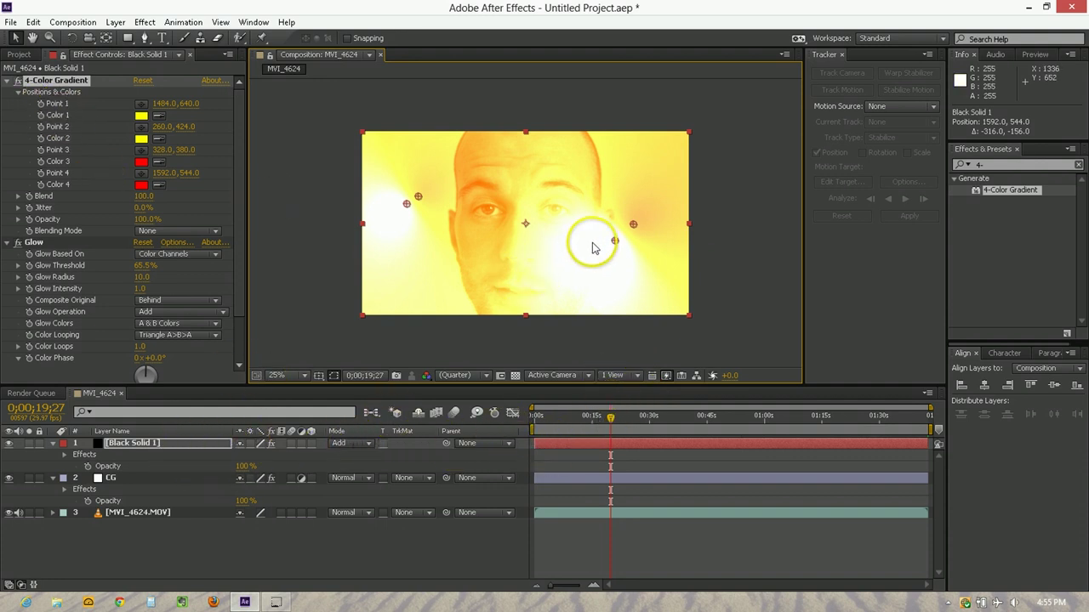
- Add a wiggle(10,1080) expression to gradient Points 1, 2, 3 and 4
{"action": "left_click", "coordinate": [41, 103], "text": "alt"}
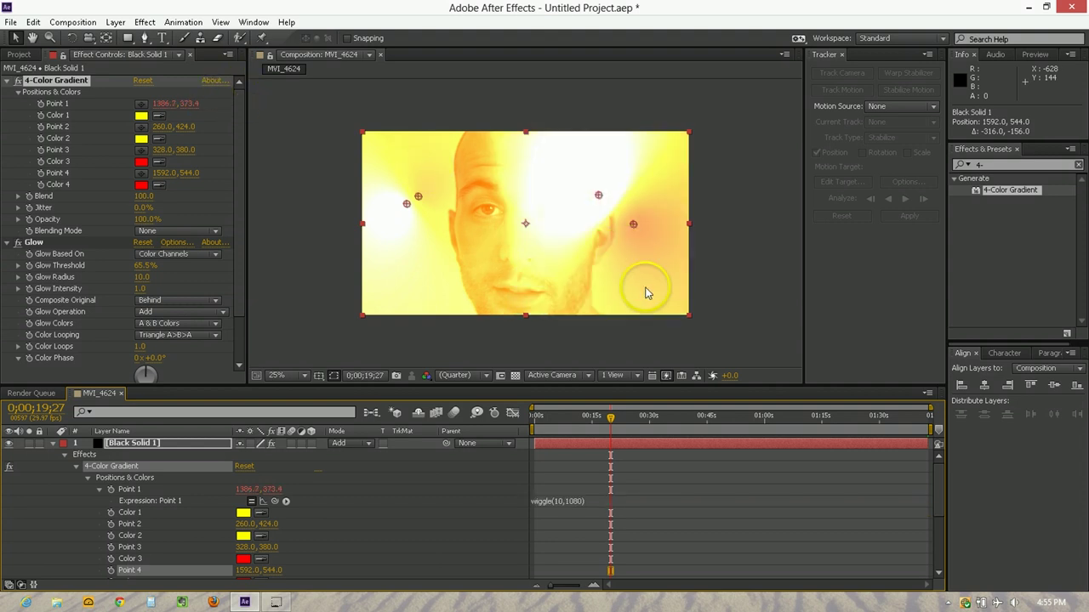
{"action": "left_click", "coordinate": [554, 501]}
{"action": "key", "text": "ctrl+c"}
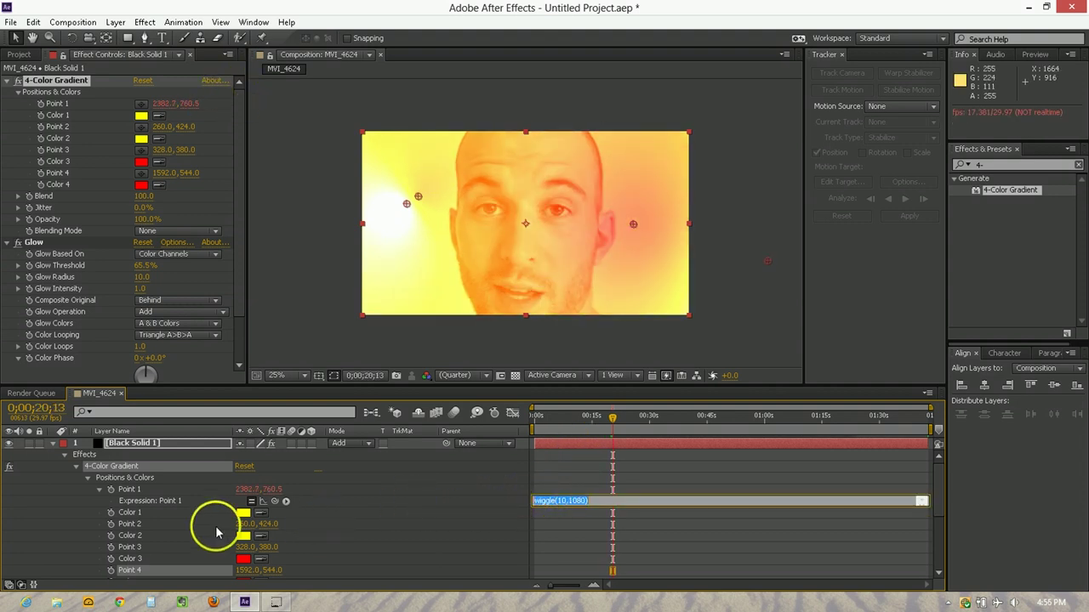
{"action": "left_click", "coordinate": [111, 524], "text": "alt"}
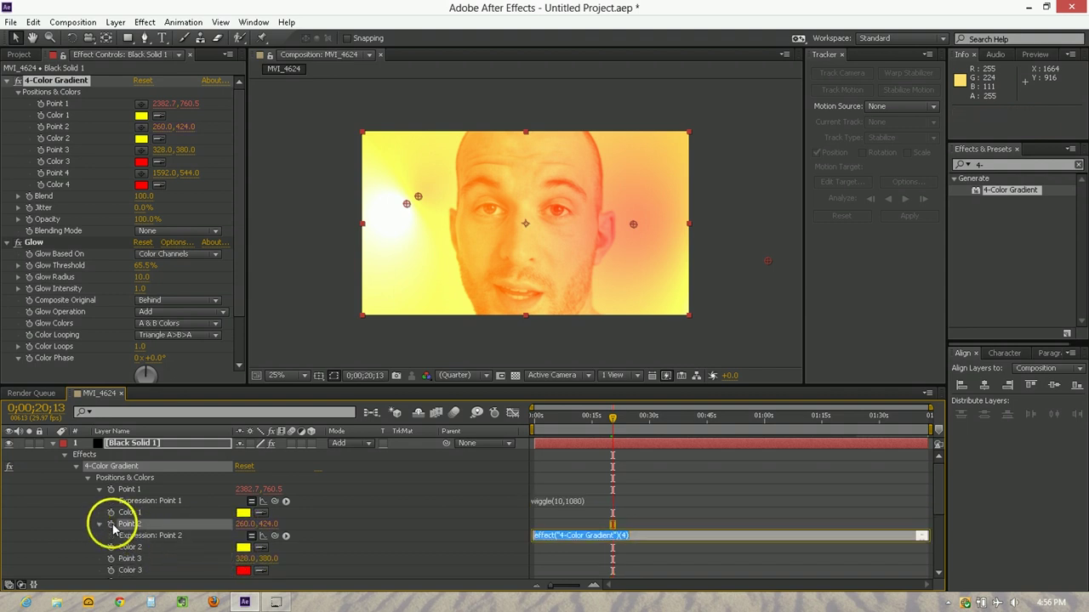
{"action": "key", "text": "ctrl+v"}
{"action": "left_click", "coordinate": [111, 558], "text": "alt"}
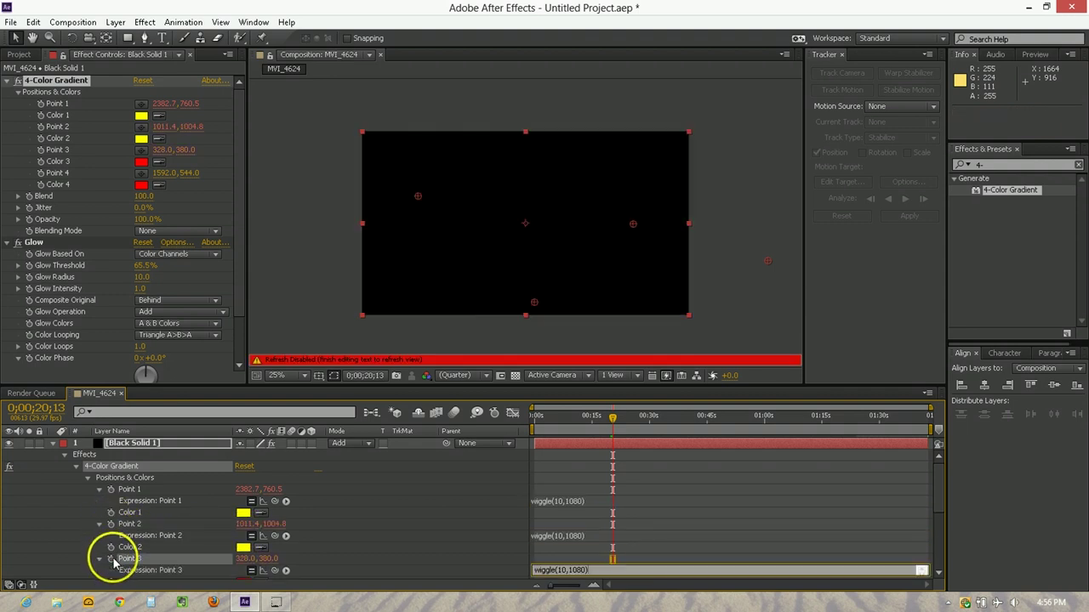
{"action": "key", "text": "ctrl+v"}
{"action": "key", "text": "KP_Enter"}
{"action": "left_click", "coordinate": [111, 558], "text": "alt"}
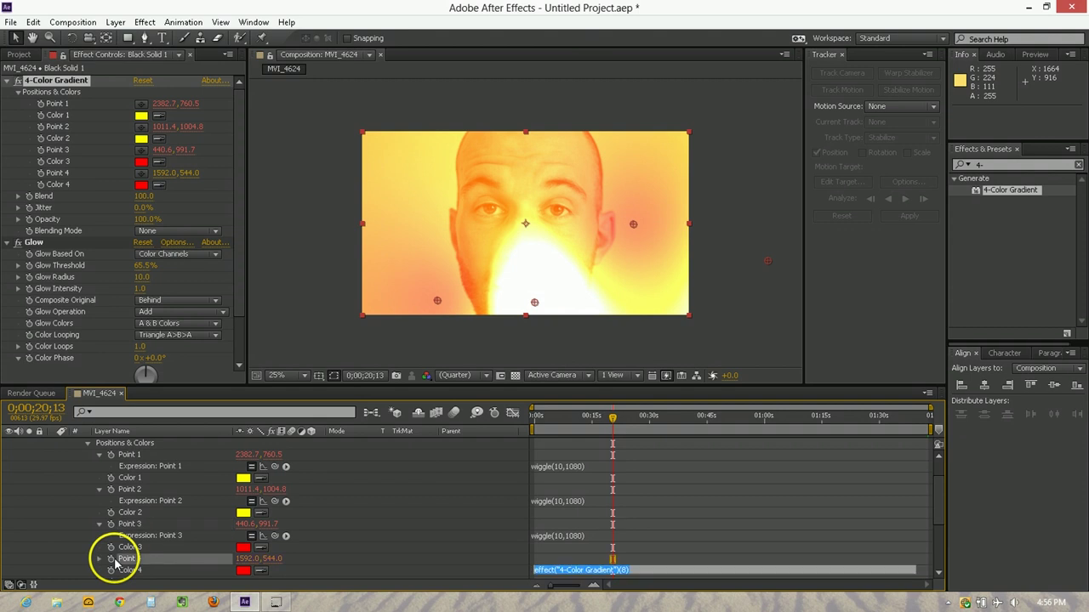
{"action": "key", "text": "ctrl+v"}
{"action": "key", "text": "KP_Enter"}
- Preview the wiggling gradient from the start of the composition
{"action": "left_click", "coordinate": [536, 415]}
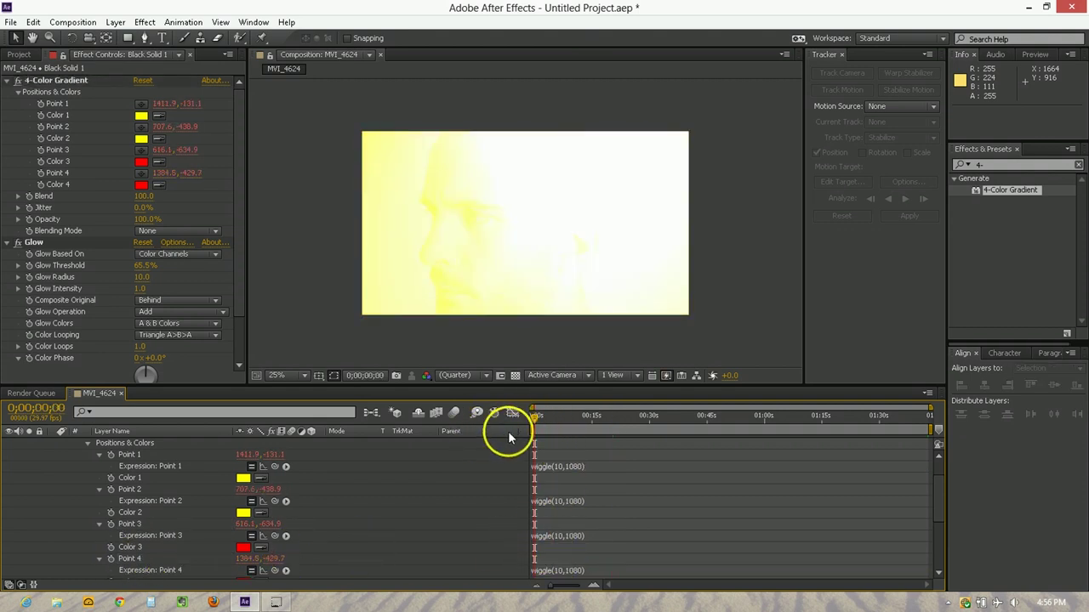
{"action": "key", "text": "space"}
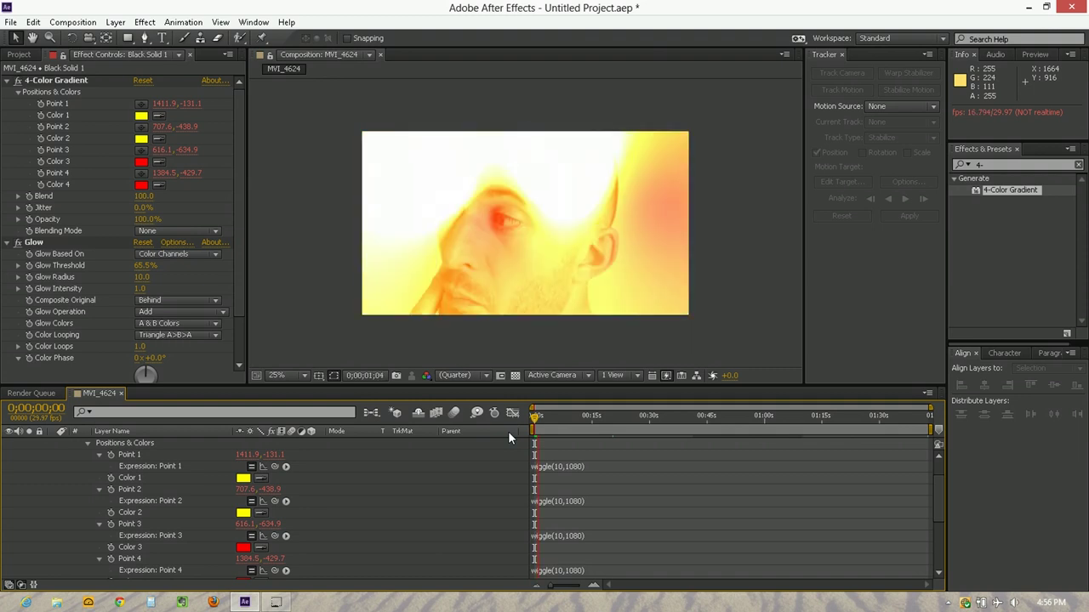
{"action": "left_click", "coordinate": [627, 296]}
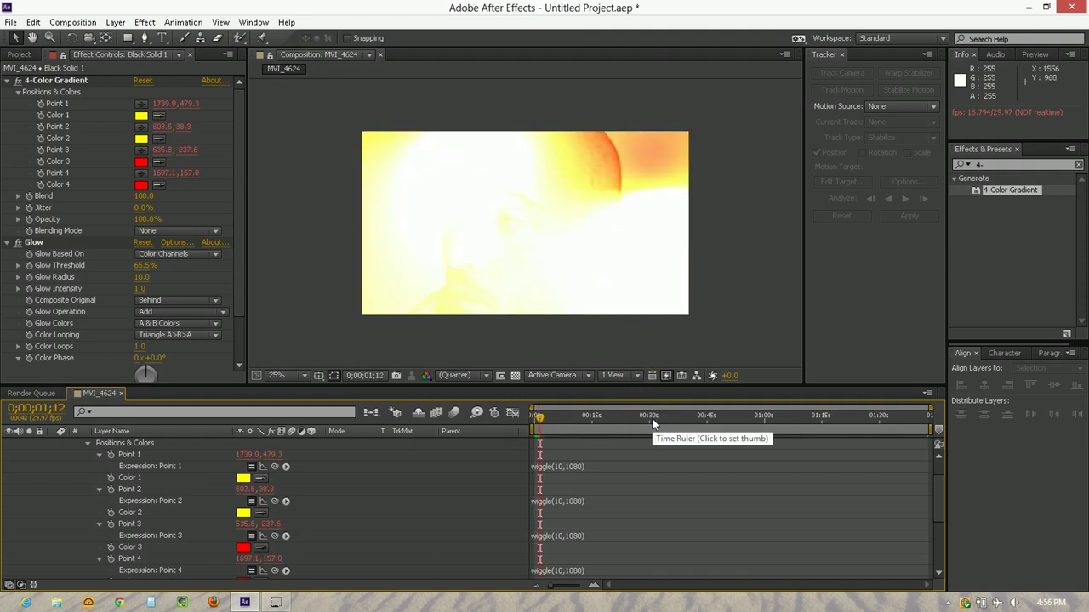
{"action": "left_click", "coordinate": [406, 475]}
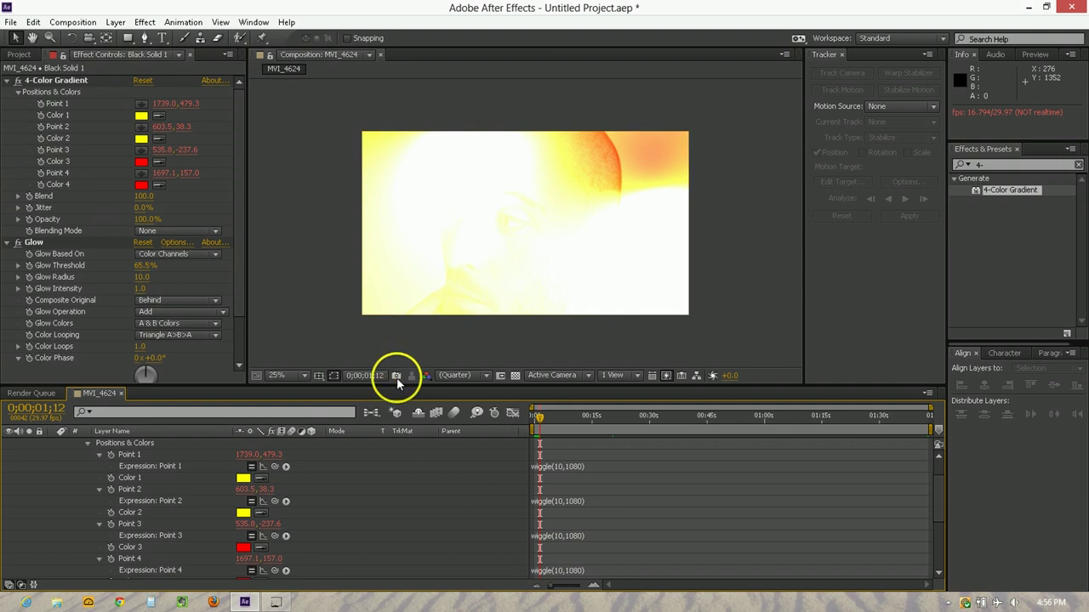
- Hide the Black Solid 1 overlay and move the playhead to 0;00;23;02
{"action": "scroll", "coordinate": [127, 476], "scroll_direction": "up", "scroll_amount": 3}
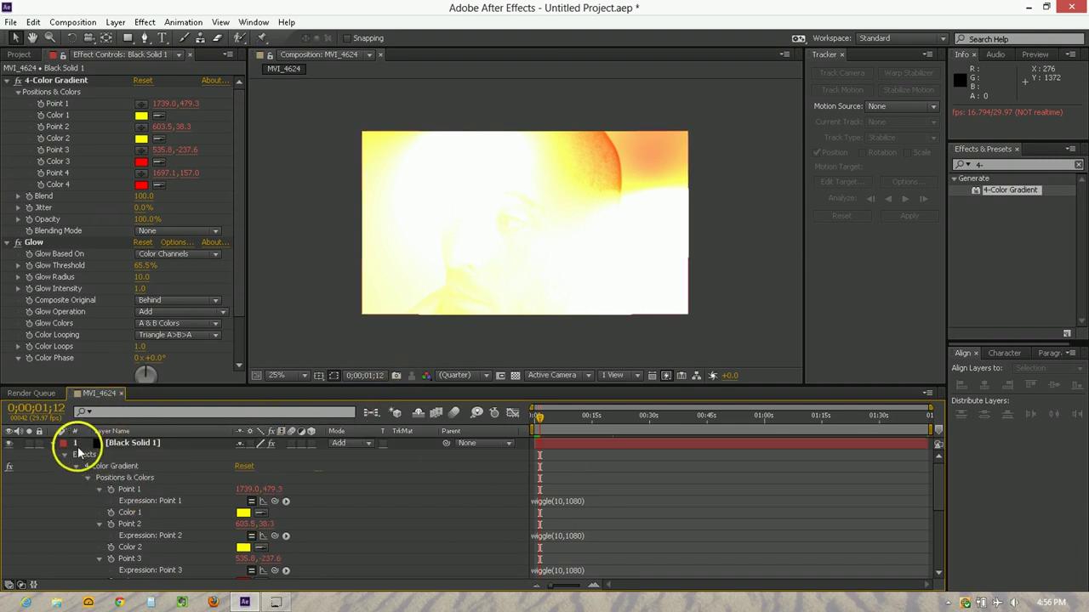
{"action": "left_click", "coordinate": [53, 443]}
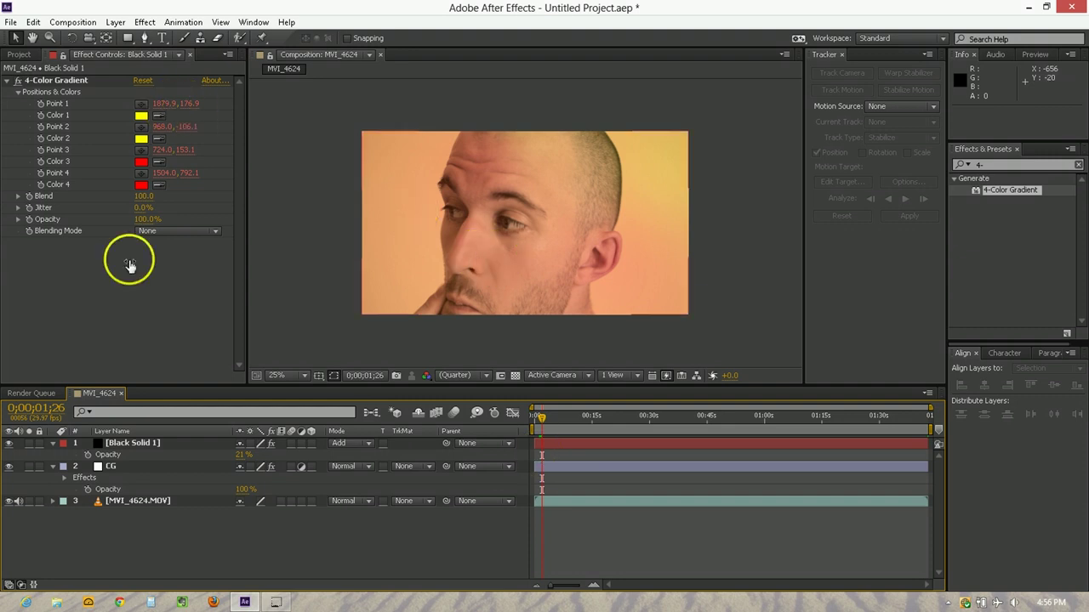
{"action": "left_click", "coordinate": [9, 443]}
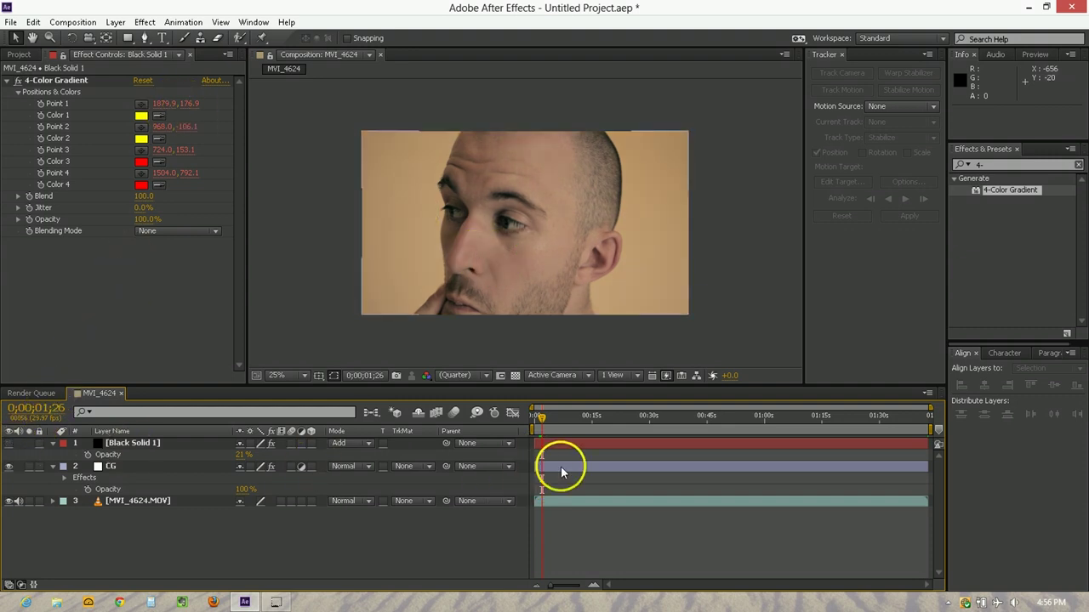
{"action": "left_click_drag", "start_coordinate": [598, 417], "coordinate": [621, 417]}
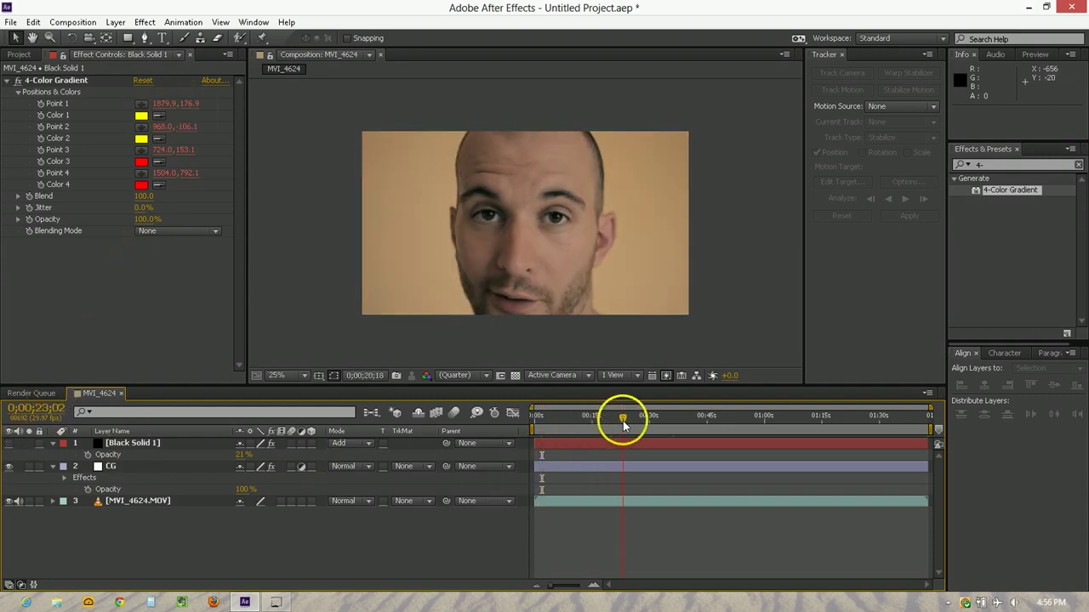
- Collapse the CG layer's Tint, Curves and Tint 2 effects, then deselect it
{"action": "left_click", "coordinate": [607, 466]}
{"action": "left_click", "coordinate": [7, 81]}
{"action": "left_click", "coordinate": [7, 92]}
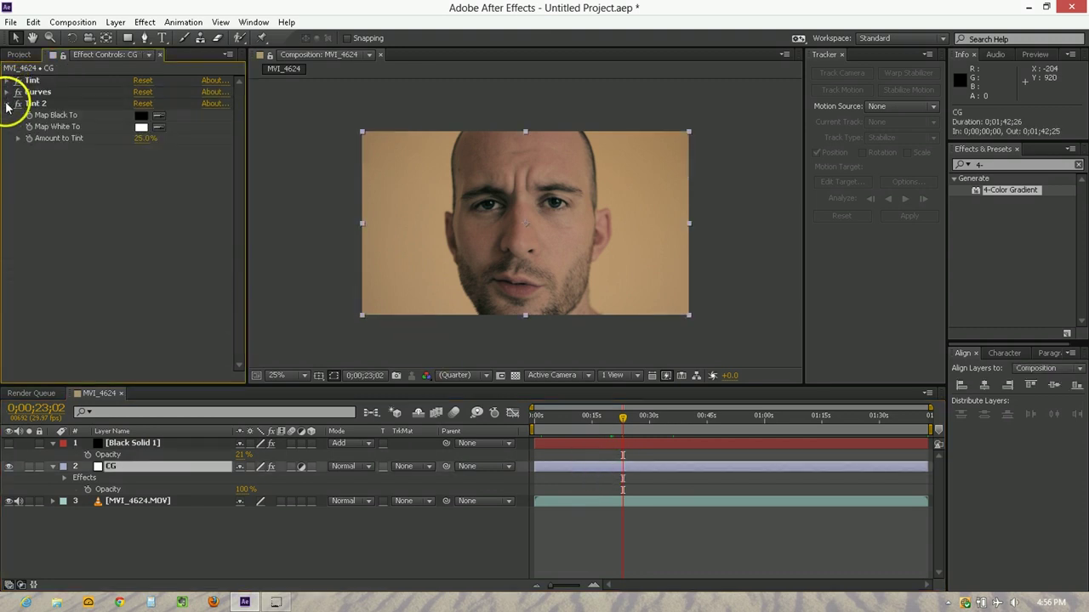
{"action": "left_click", "coordinate": [6, 103]}
{"action": "left_click", "coordinate": [1004, 163]}
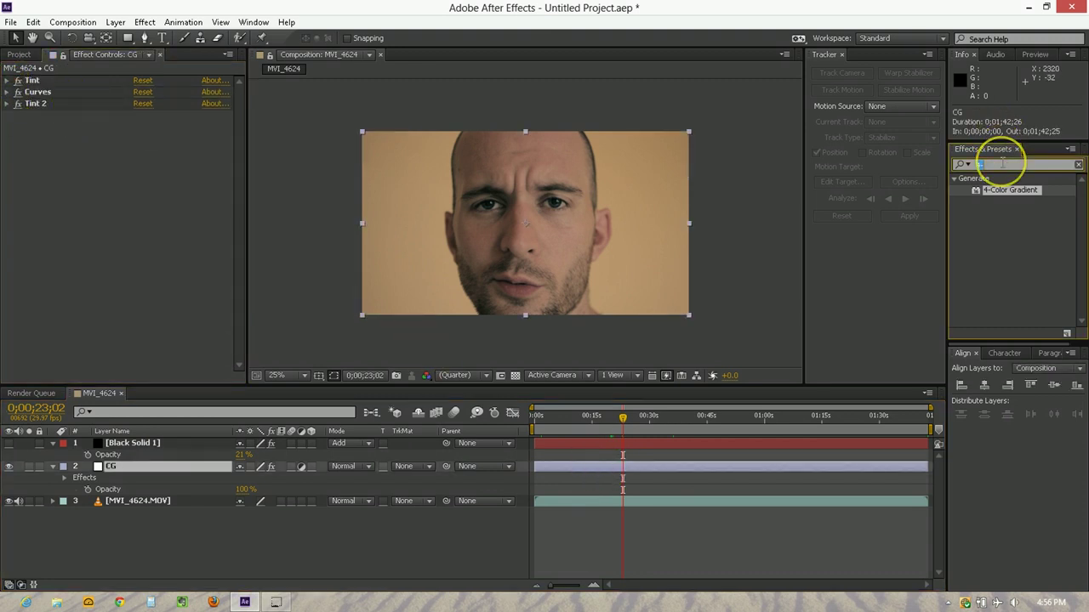
{"action": "left_click", "coordinate": [651, 561]}
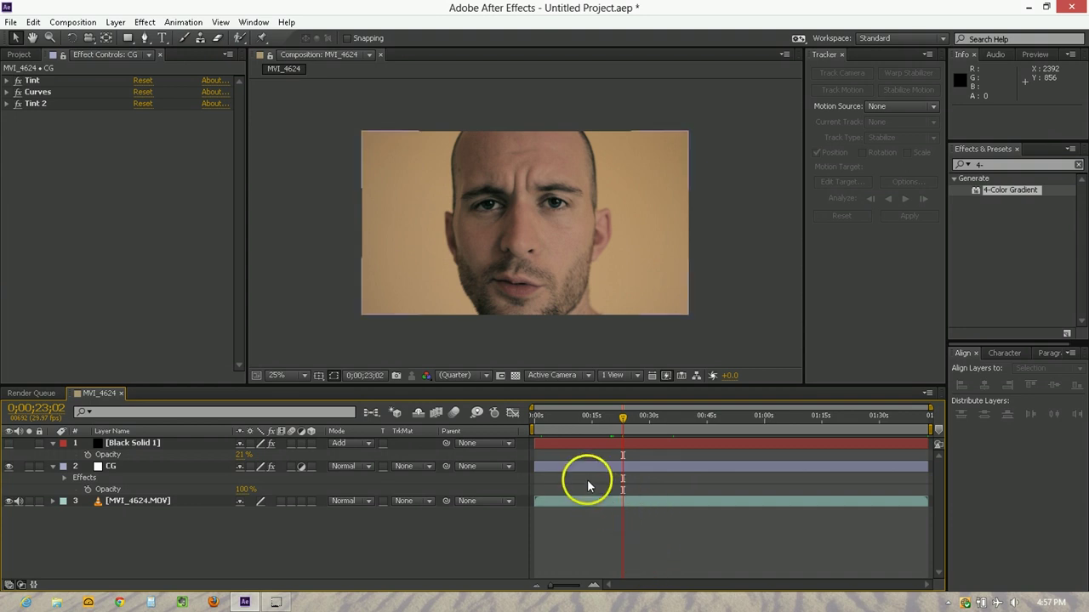
{"action": "scroll", "coordinate": [550, 259], "scroll_direction": "up", "scroll_amount": 4}
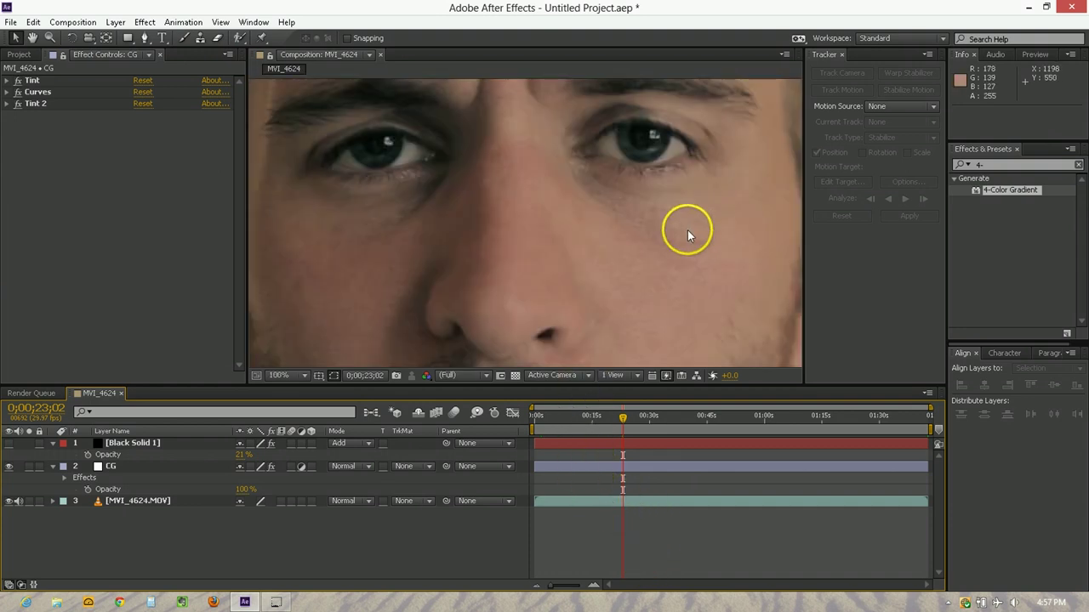
{"action": "scroll", "coordinate": [687, 230], "scroll_direction": "down", "scroll_amount": 2}
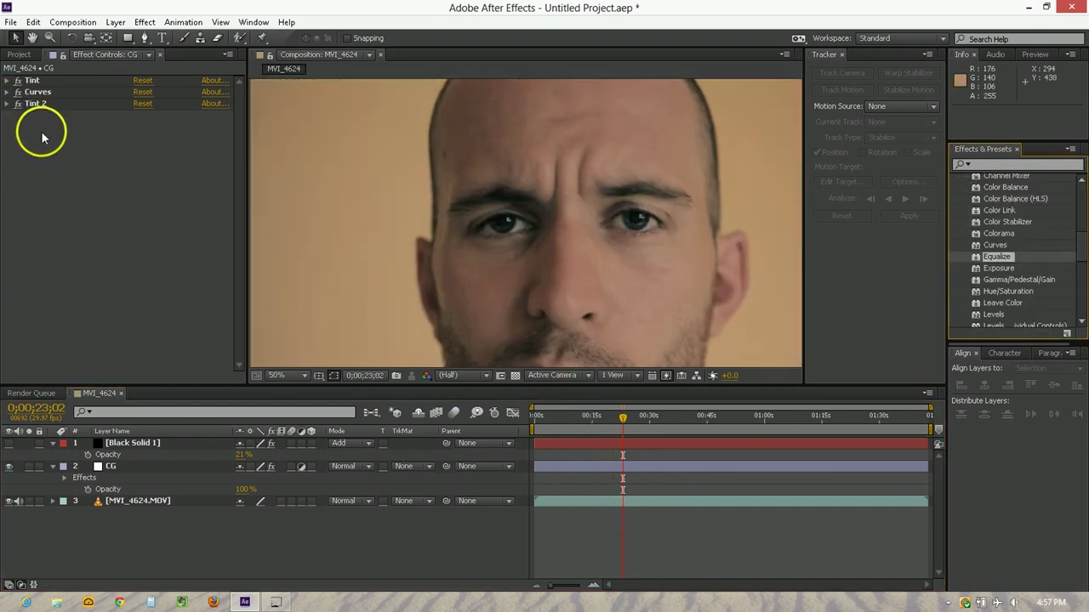
{"action": "left_click", "coordinate": [34, 86]}
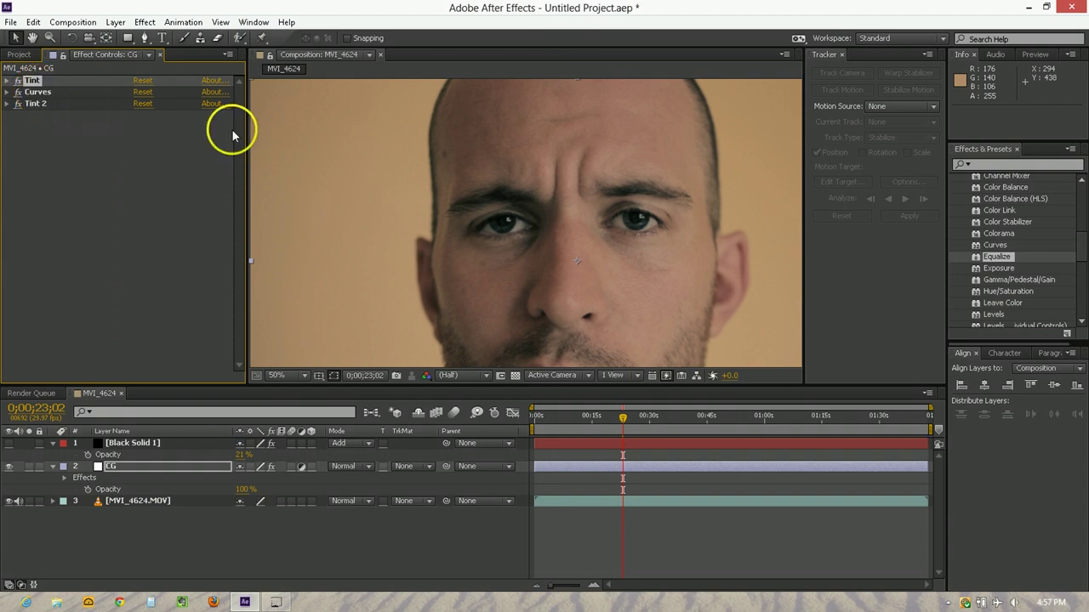
{"action": "scroll", "coordinate": [563, 182], "scroll_direction": "down", "scroll_amount": 2}
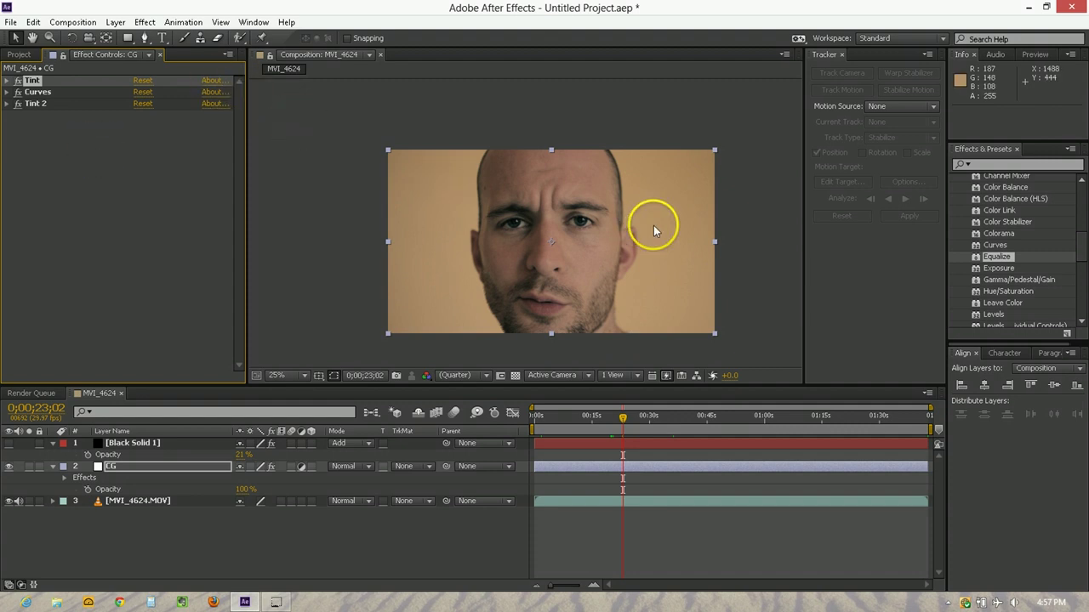
{"action": "scroll", "coordinate": [651, 223], "scroll_direction": "up", "scroll_amount": 4}
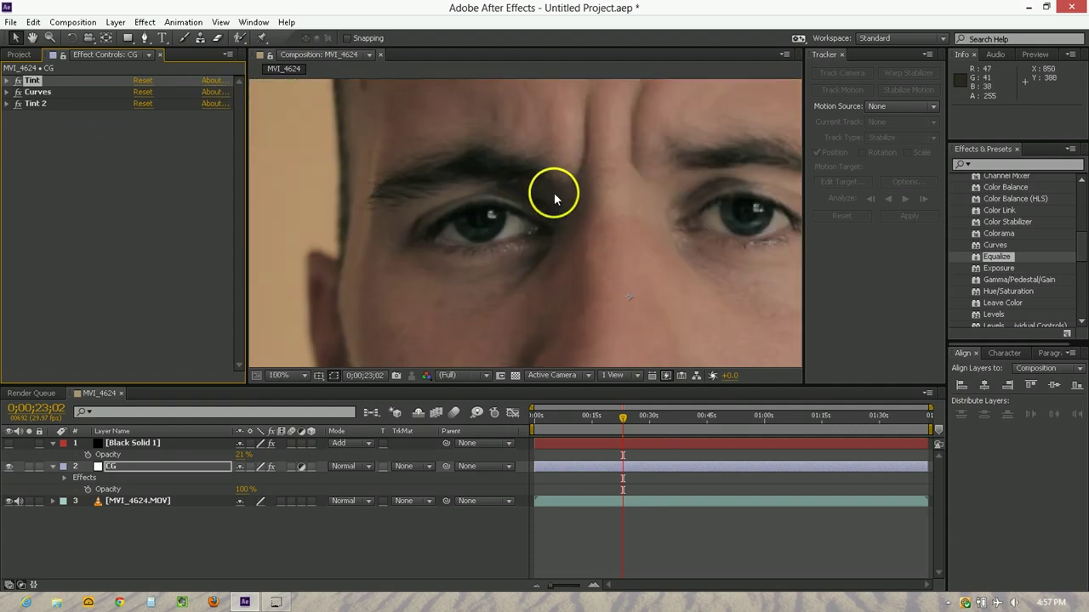
{"action": "scroll", "coordinate": [495, 218], "scroll_direction": "up", "scroll_amount": 1}
{"action": "scroll", "coordinate": [496, 219], "scroll_direction": "up", "scroll_amount": 1}
{"action": "key", "text": "h"}
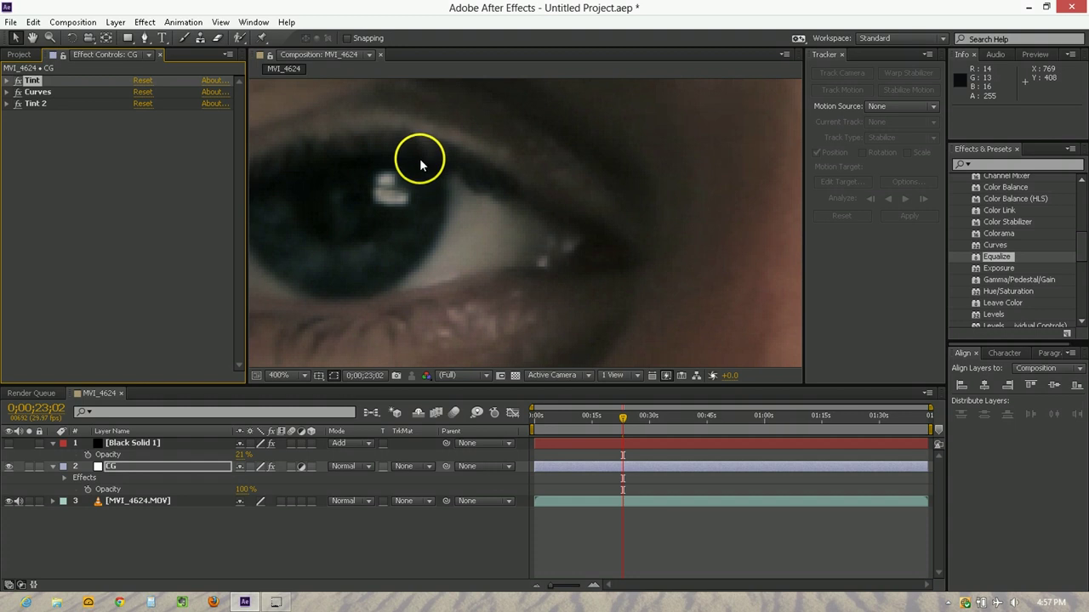
{"action": "left_click_drag", "start_coordinate": [481, 190], "coordinate": [684, 287]}
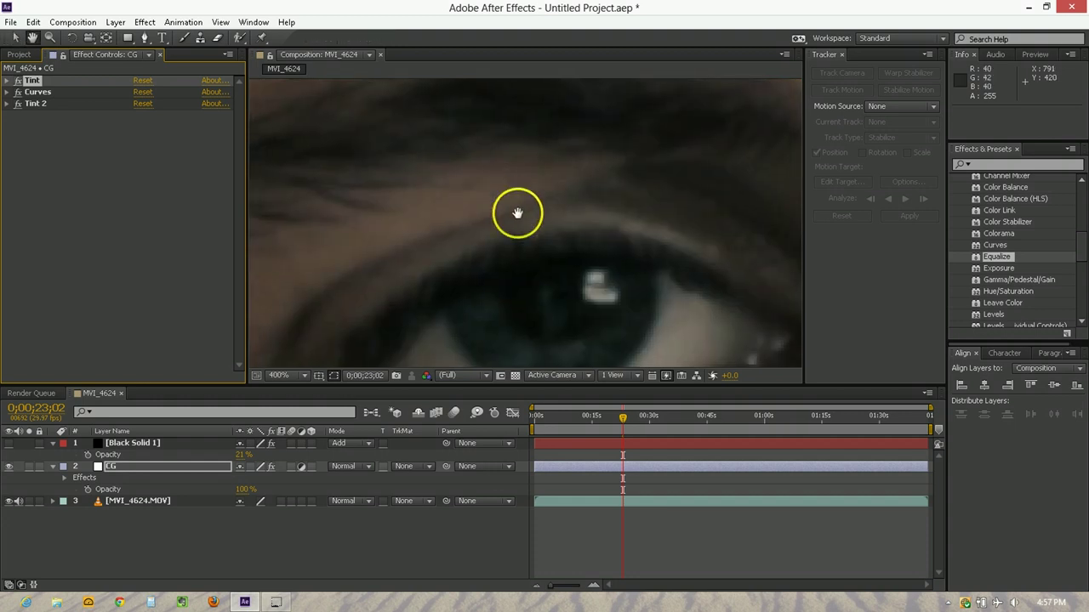
{"action": "scroll", "coordinate": [468, 197], "scroll_direction": "down", "scroll_amount": 3}
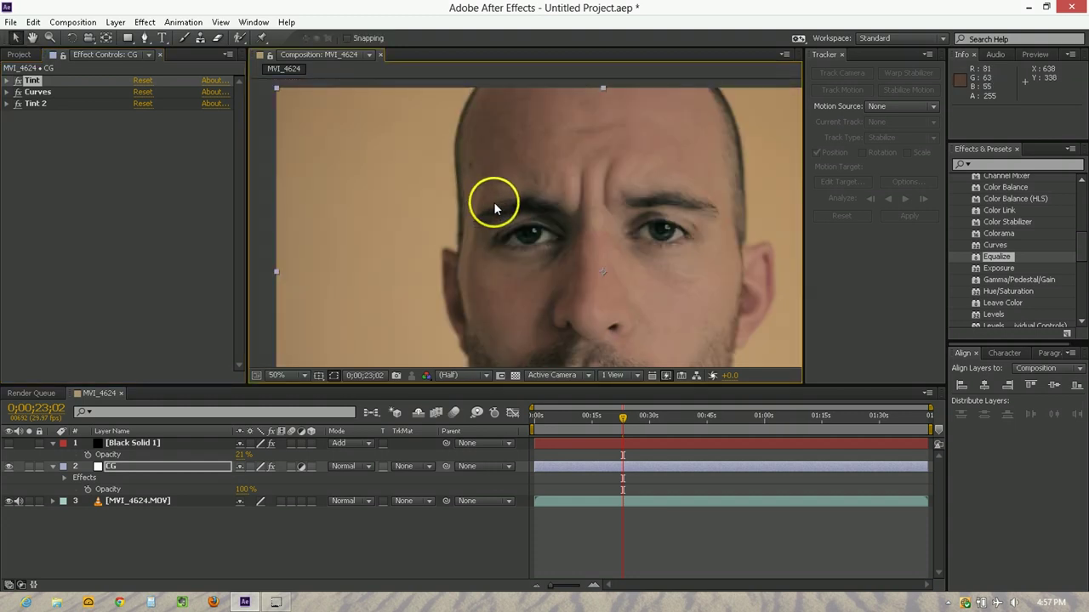
{"action": "key", "text": "v"}
{"action": "scroll", "coordinate": [572, 213], "scroll_direction": "down", "scroll_amount": 1}
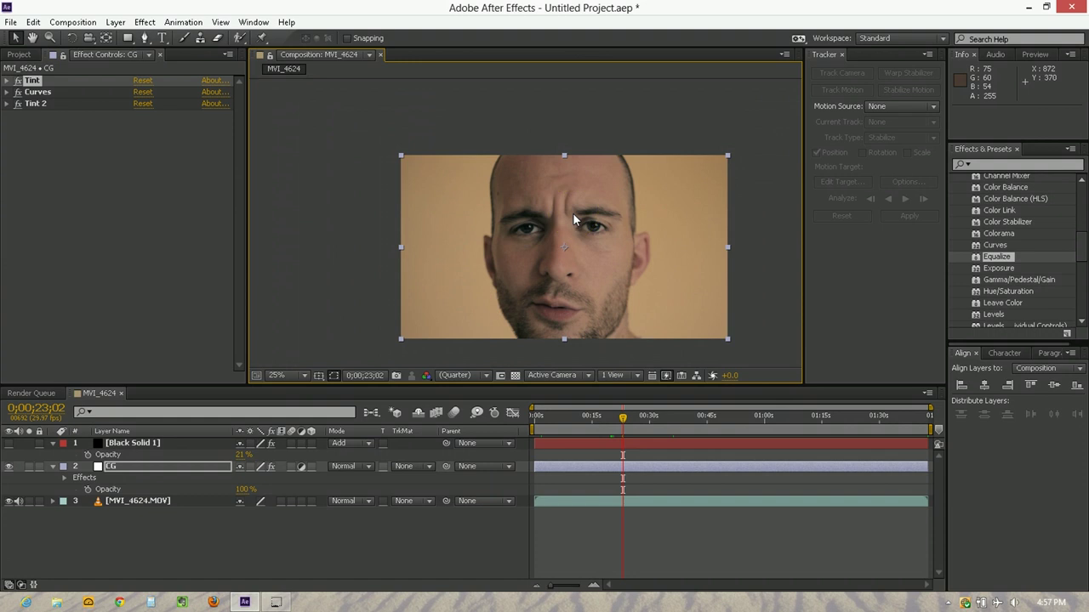
{"action": "scroll", "coordinate": [572, 213], "scroll_direction": "up", "scroll_amount": 3}
{"action": "scroll", "coordinate": [492, 239], "scroll_direction": "down", "scroll_amount": 3}
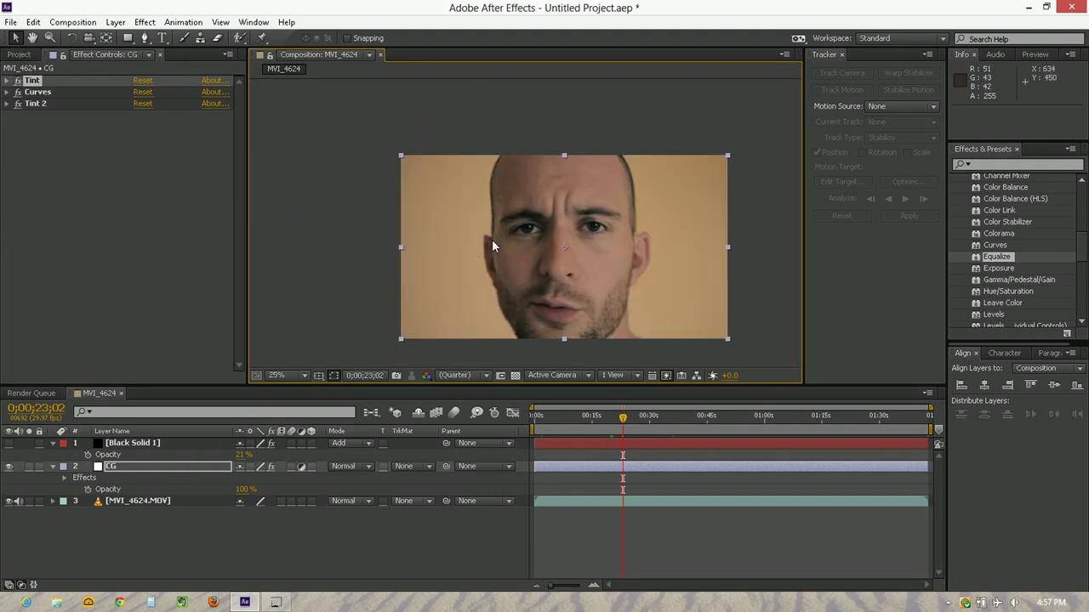